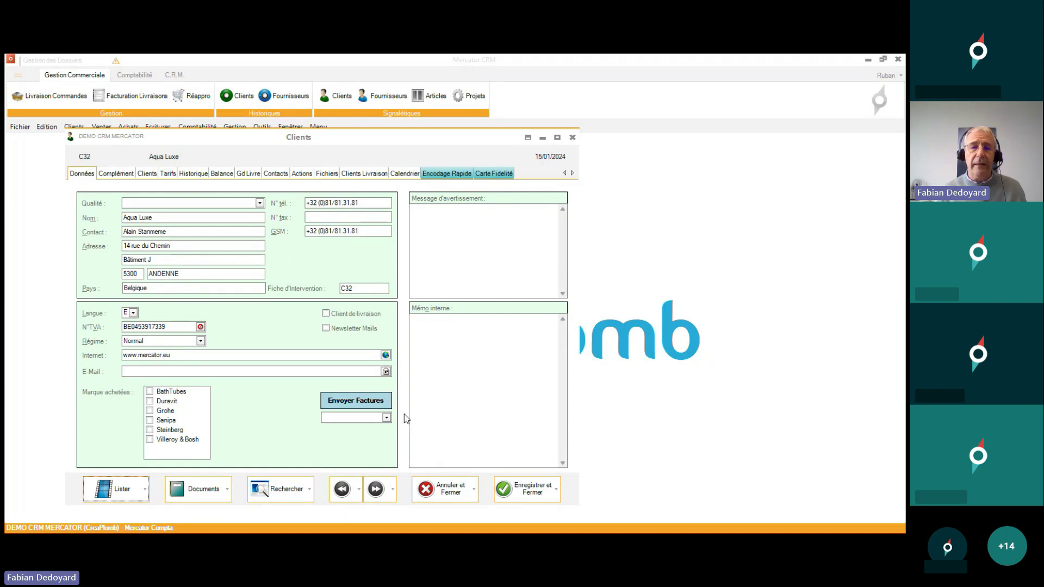
# - Browse forward and back through the client records and review the full client list
pyautogui.press('pagedown')
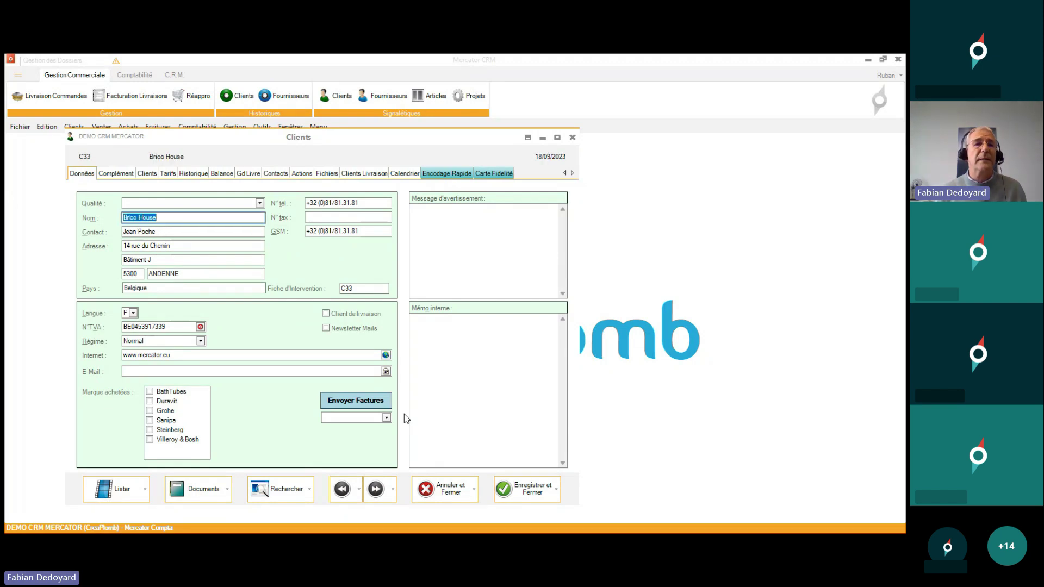
pyautogui.press('pagedown')
pyautogui.press('pagedown')
pyautogui.press('pagedown')
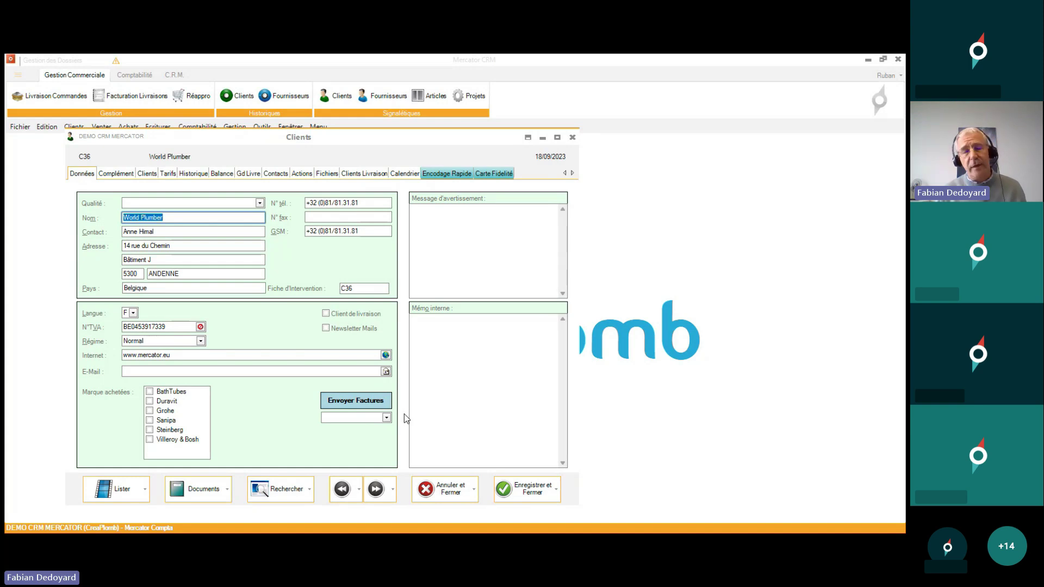
pyautogui.press('pageup')
pyautogui.press('pageup')
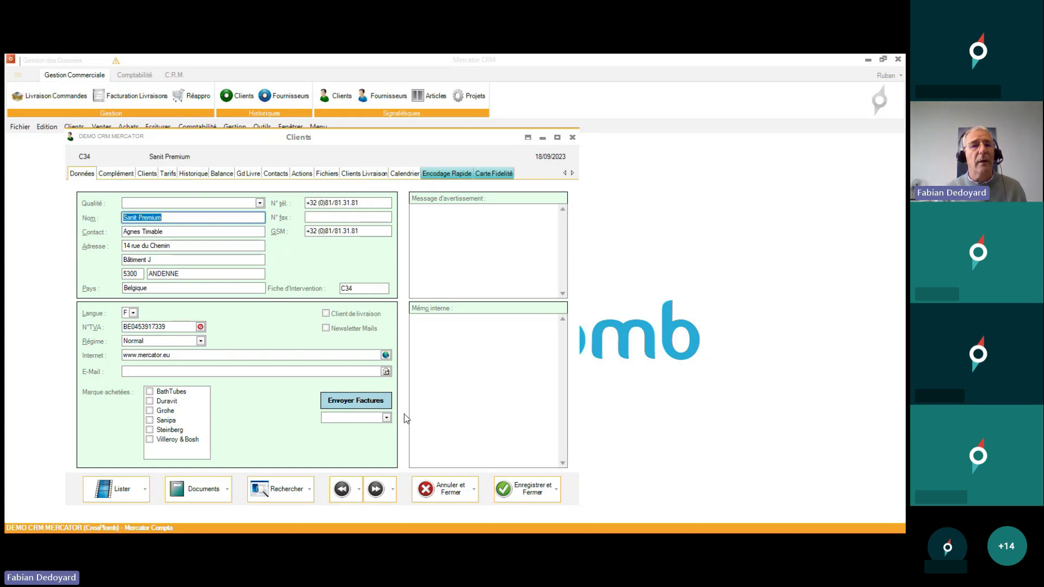
pyautogui.press('pageup')
pyautogui.press('pageup')
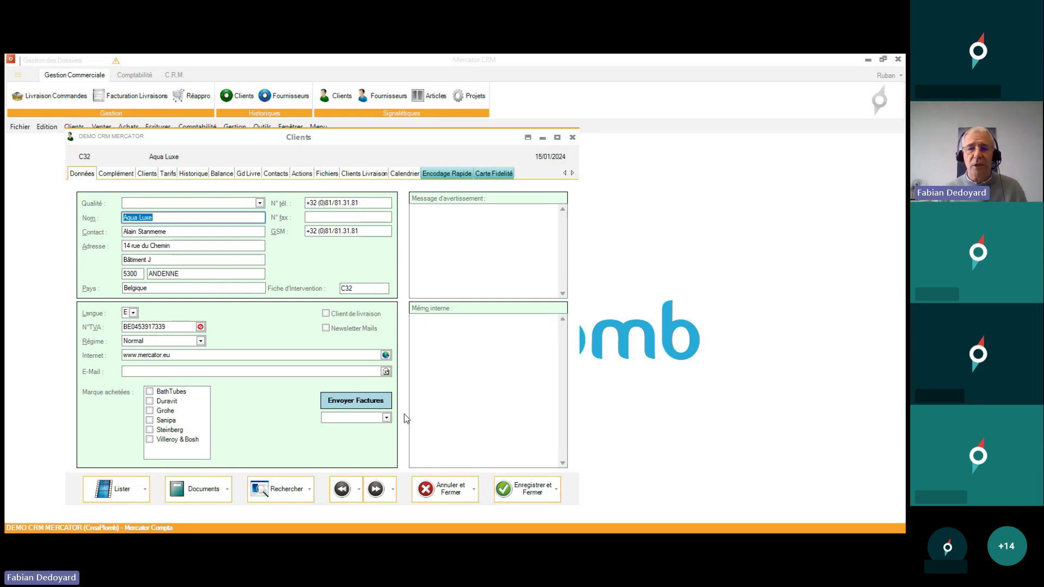
pyautogui.press('pageup')
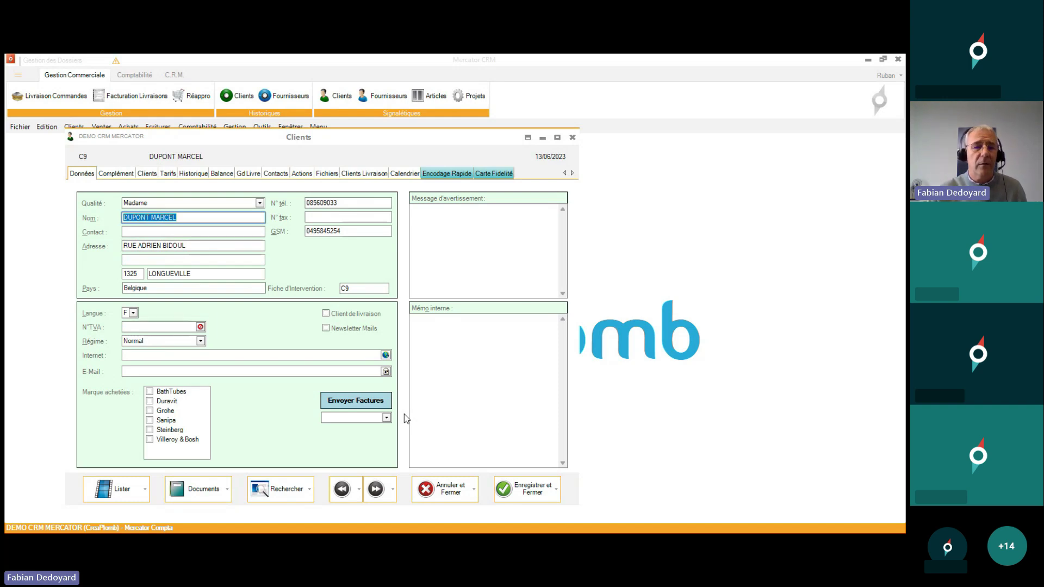
pyautogui.click(129, 489)
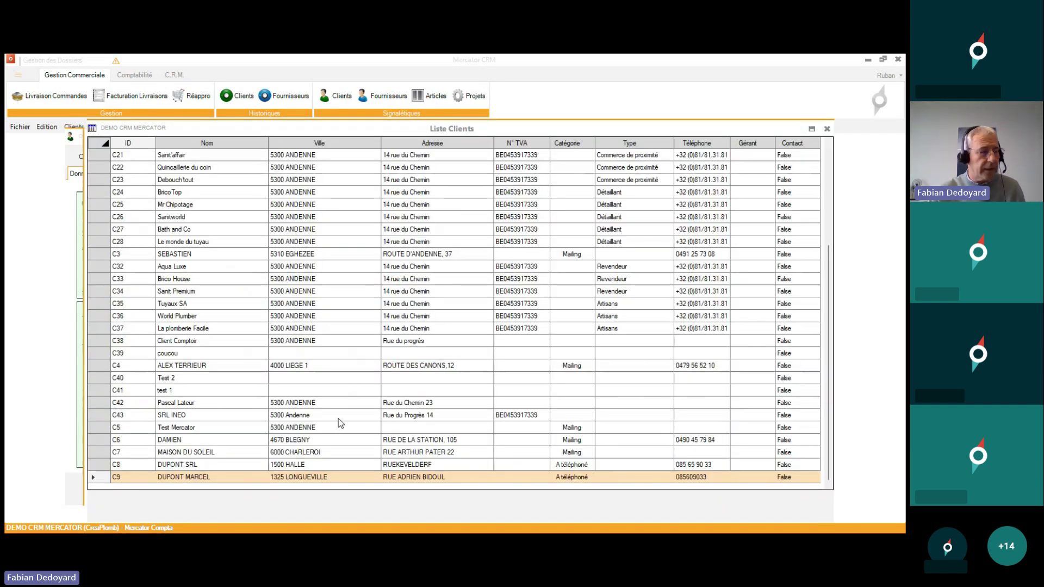
pyautogui.click(827, 130)
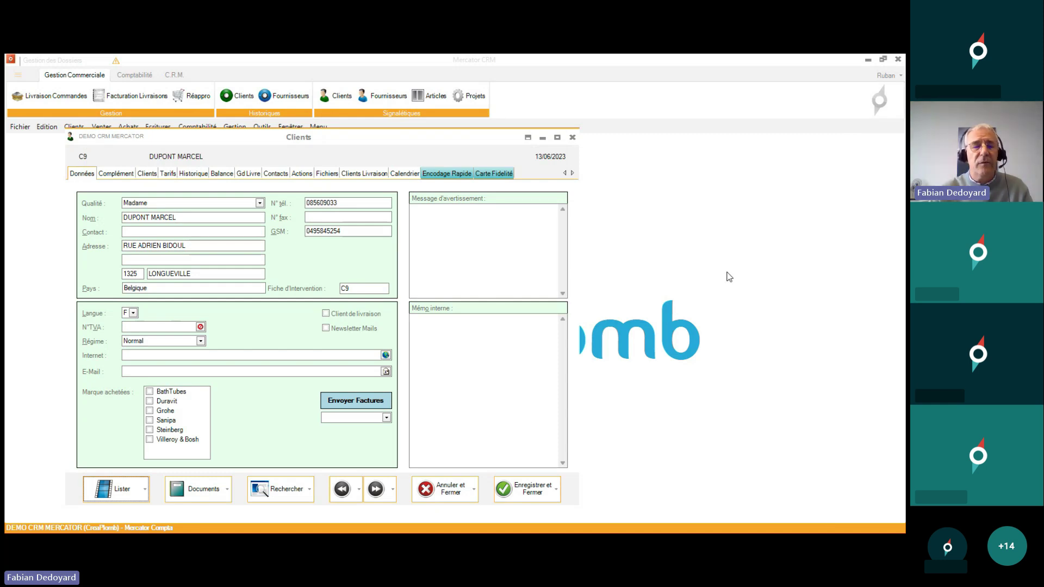
pyautogui.doubleClick(142, 275)
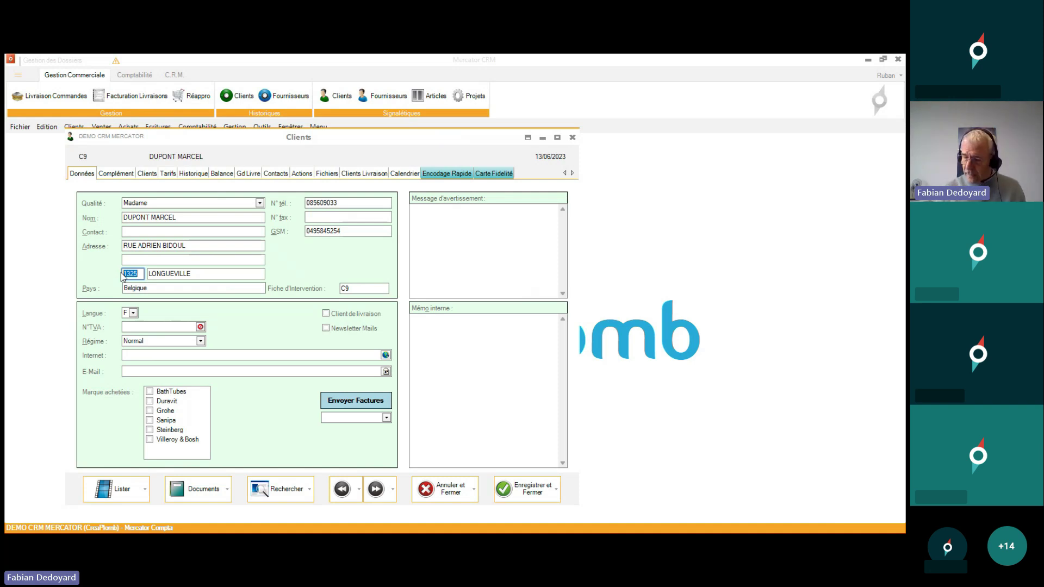
pyautogui.write('13')
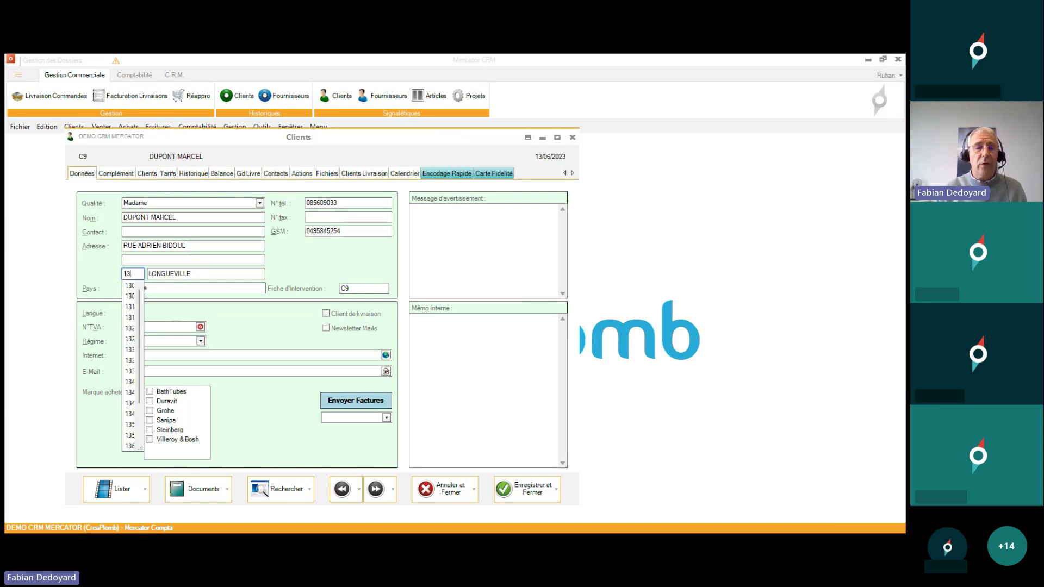
pyautogui.press('Escape')
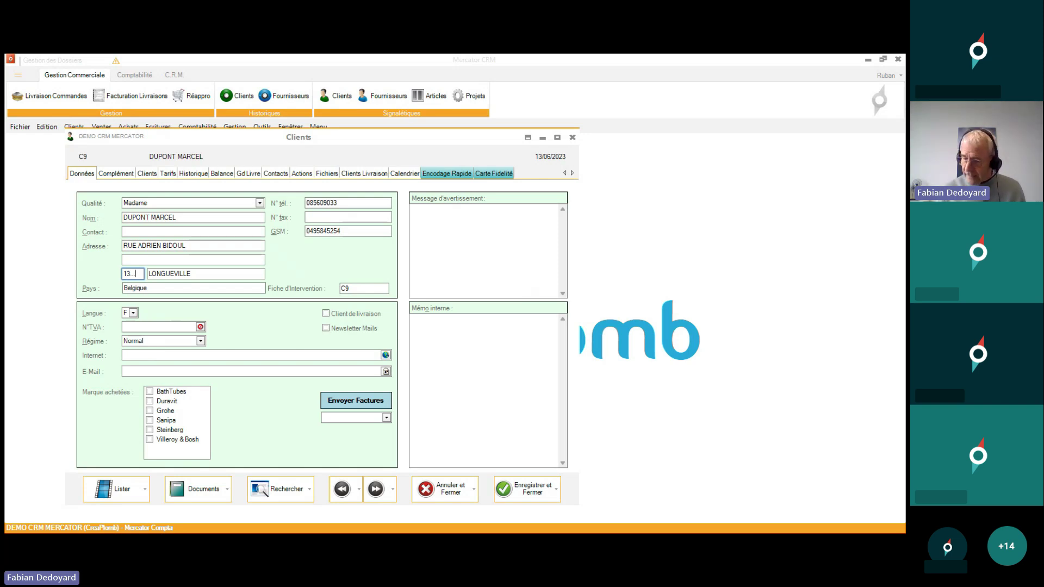
pyautogui.write('13')
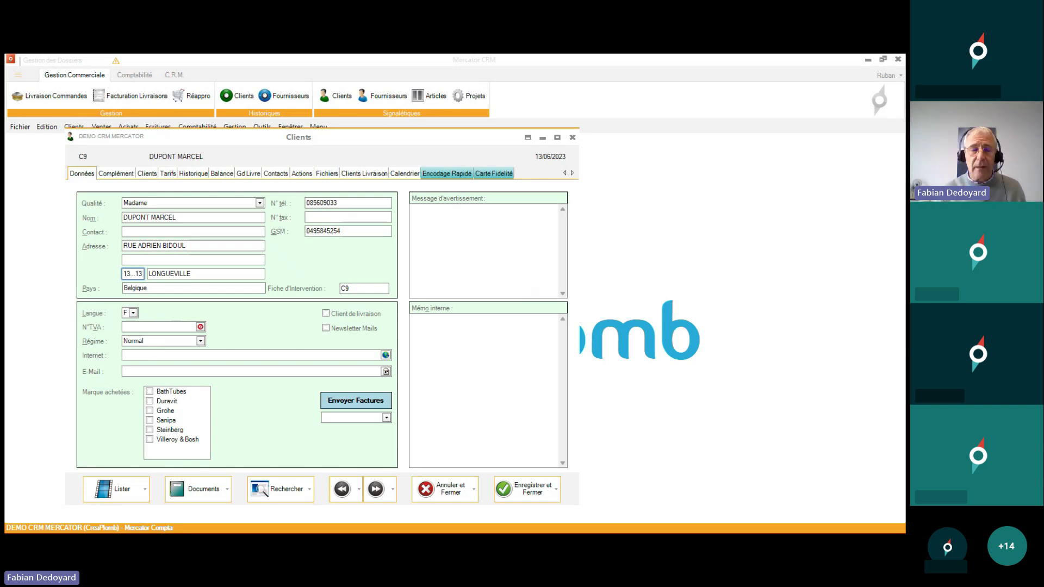
pyautogui.write('5')
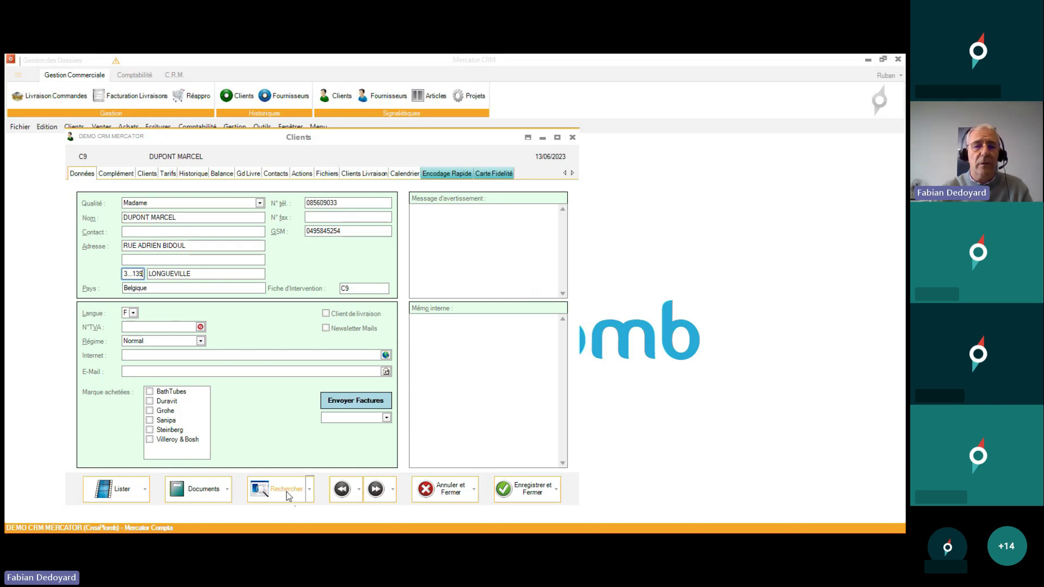
# - Filter the clients by the postal code range 13...139 without saving the record's changes, and review the filtered list
pyautogui.click(308, 495)
pyautogui.click(348, 465)
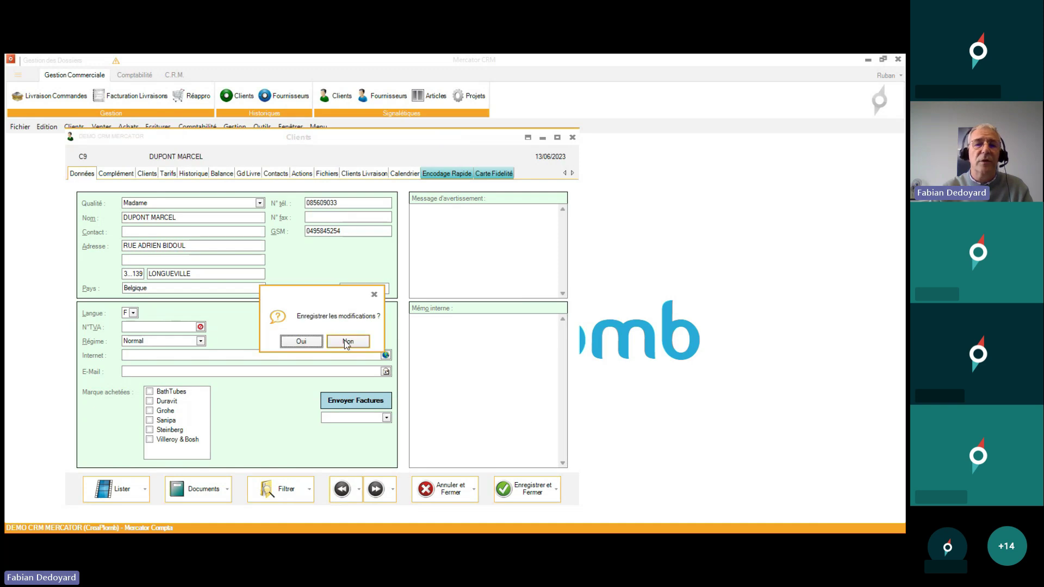
pyautogui.click(343, 343)
pyautogui.click(134, 275)
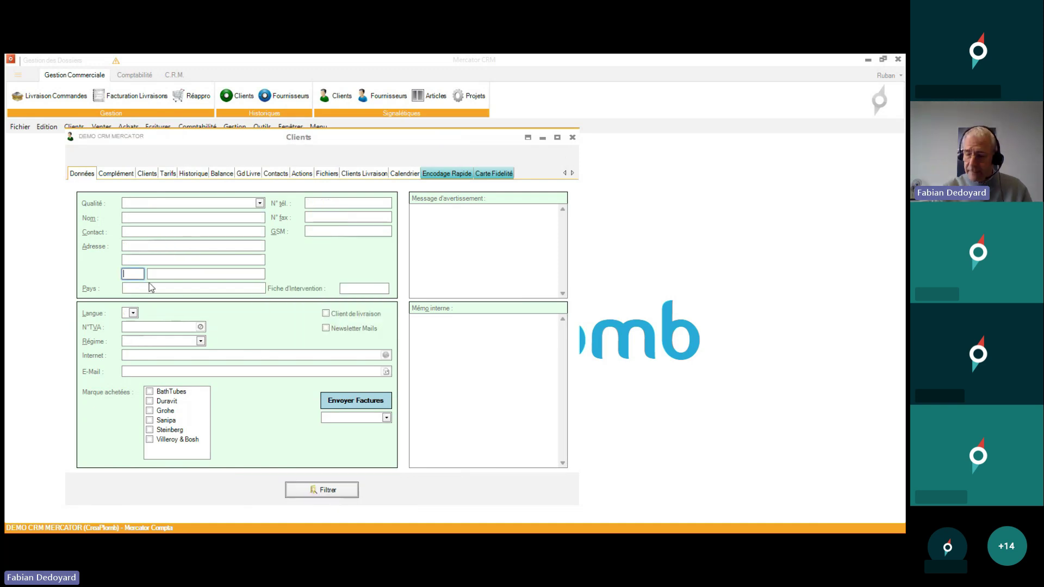
pyautogui.write('13')
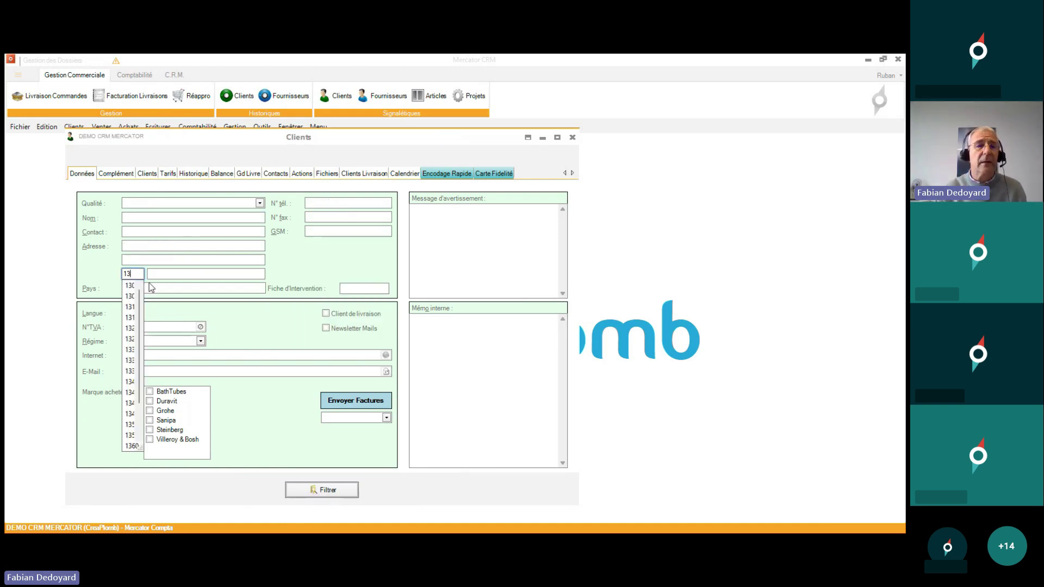
pyautogui.write('...133')
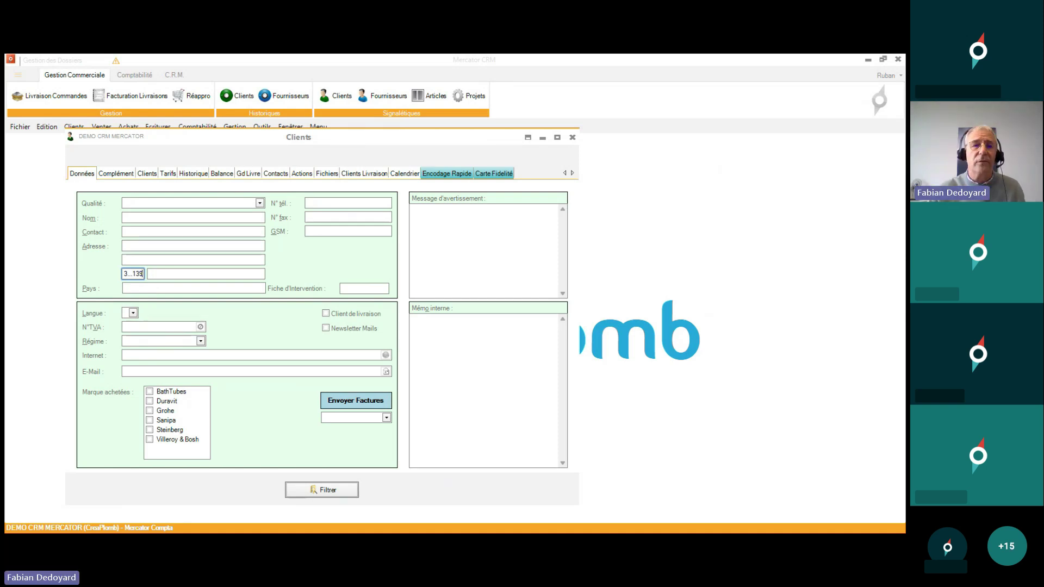
pyautogui.click(321, 491)
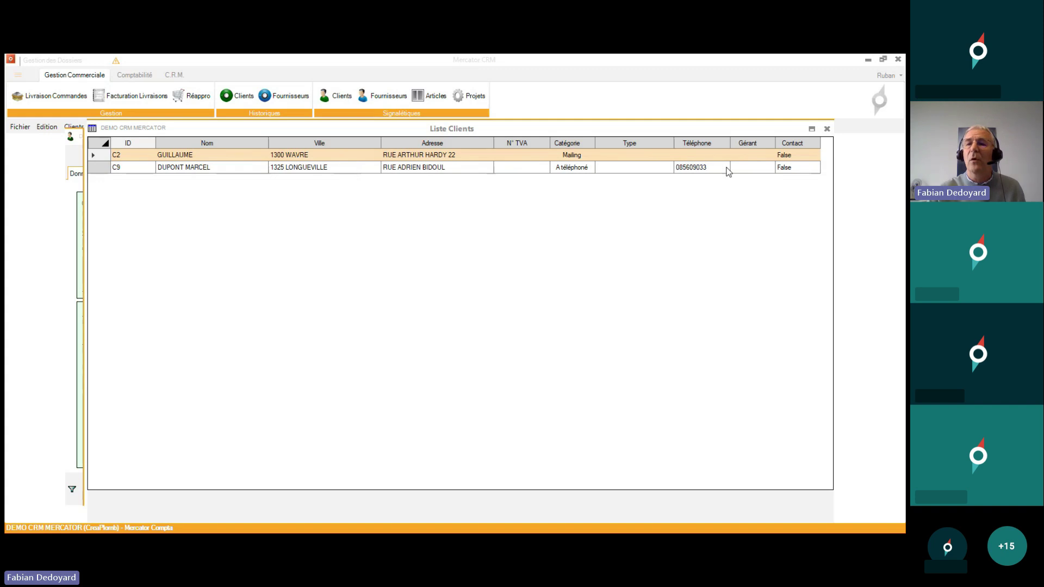
pyautogui.click(827, 129)
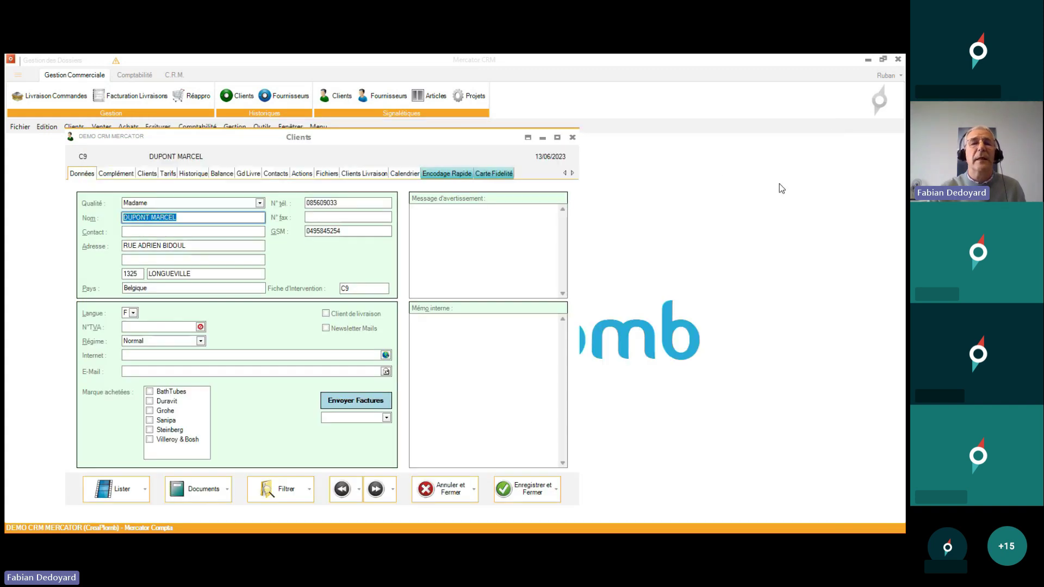
# - Filter the general ledger accounts on Clé 1 with the range 55...559
pyautogui.click(136, 75)
pyautogui.click(273, 104)
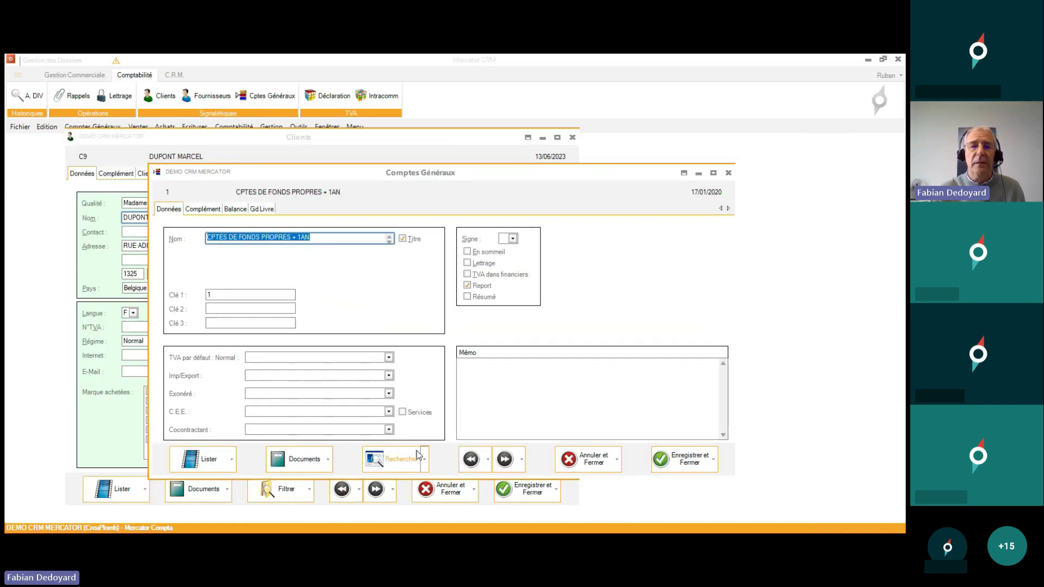
pyautogui.click(423, 463)
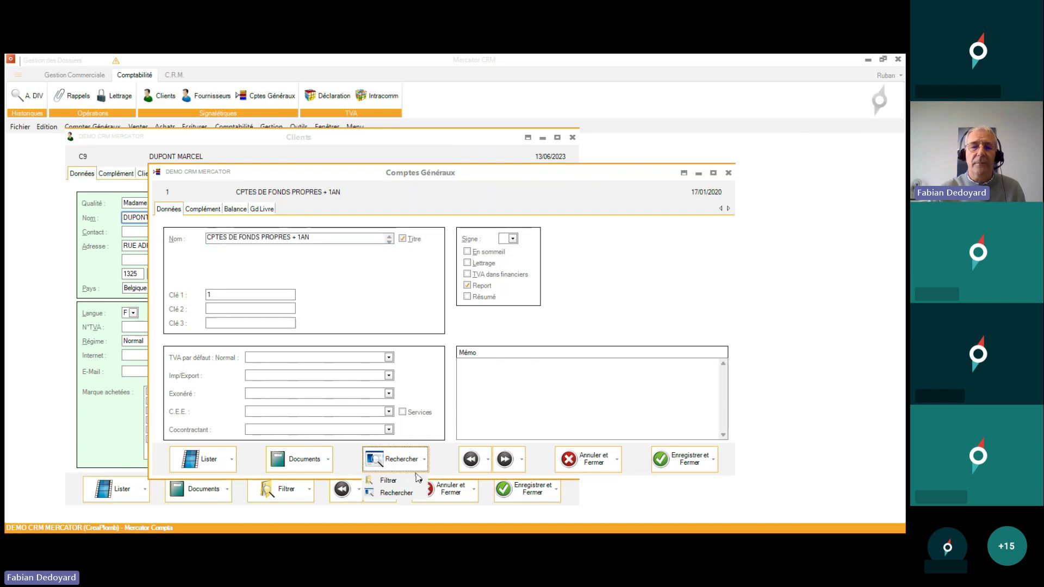
pyautogui.click(416, 479)
pyautogui.click(279, 294)
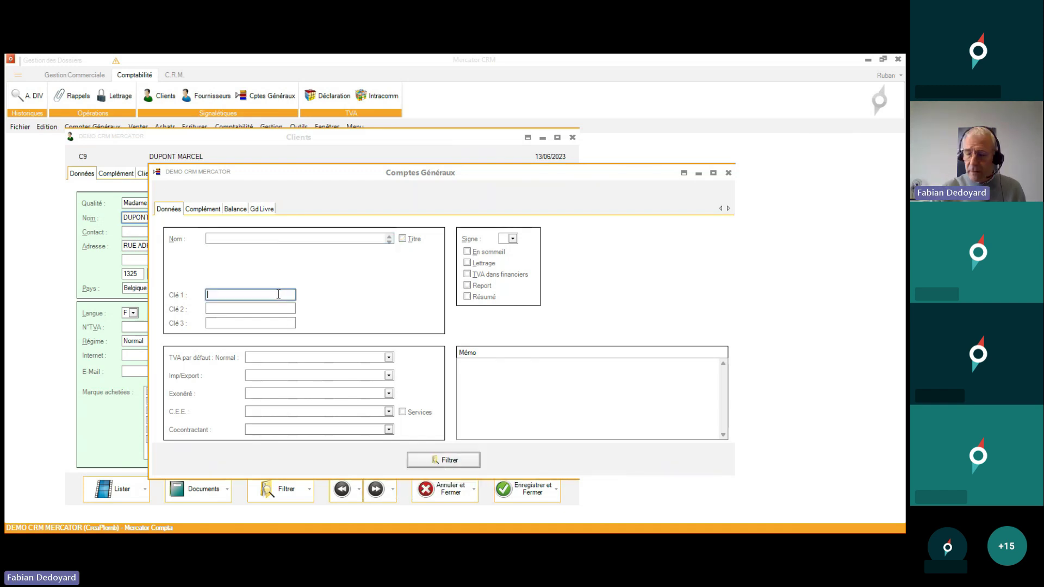
pyautogui.write('55...559')
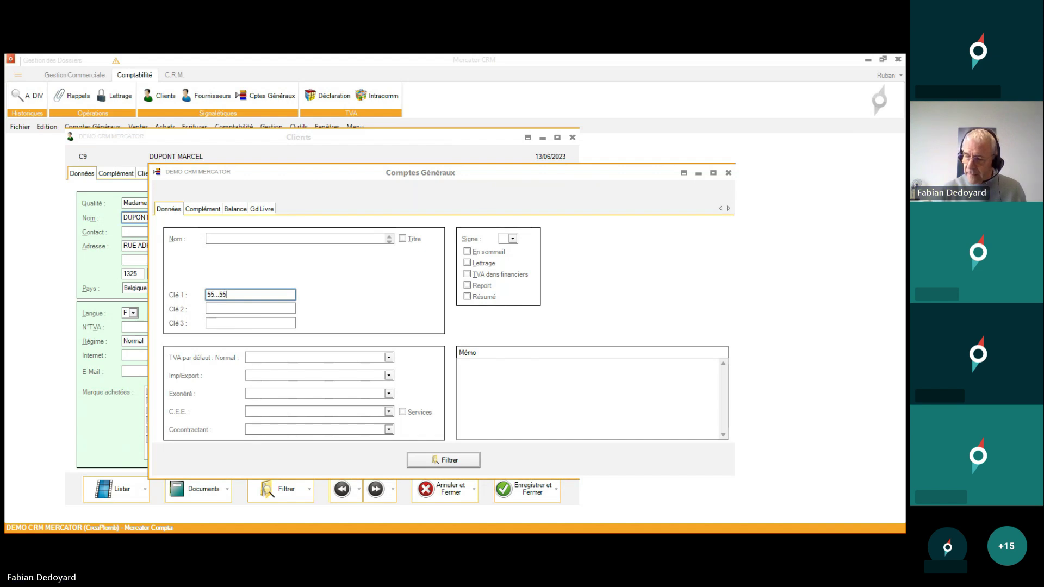
pyautogui.click(474, 464)
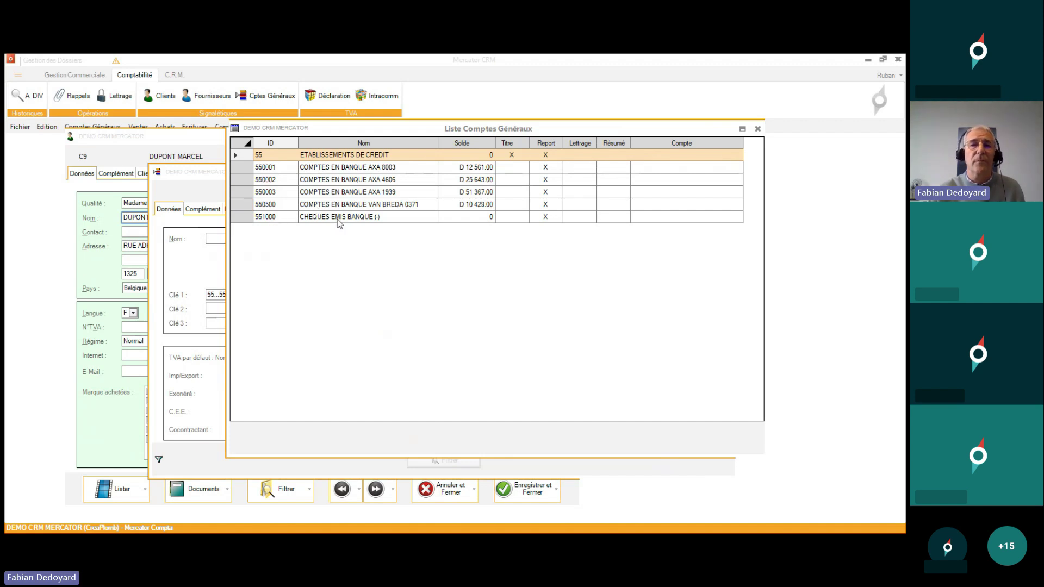
# - View the Van Breda bank account's record from the filtered list, and close the general account and client records
pyautogui.doubleClick(355, 206)
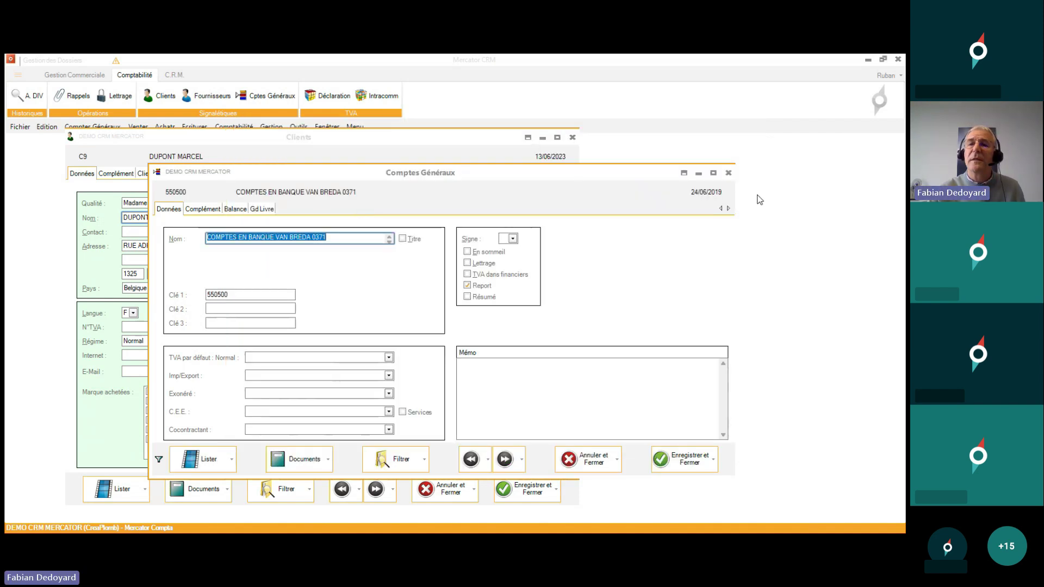
pyautogui.click(728, 173)
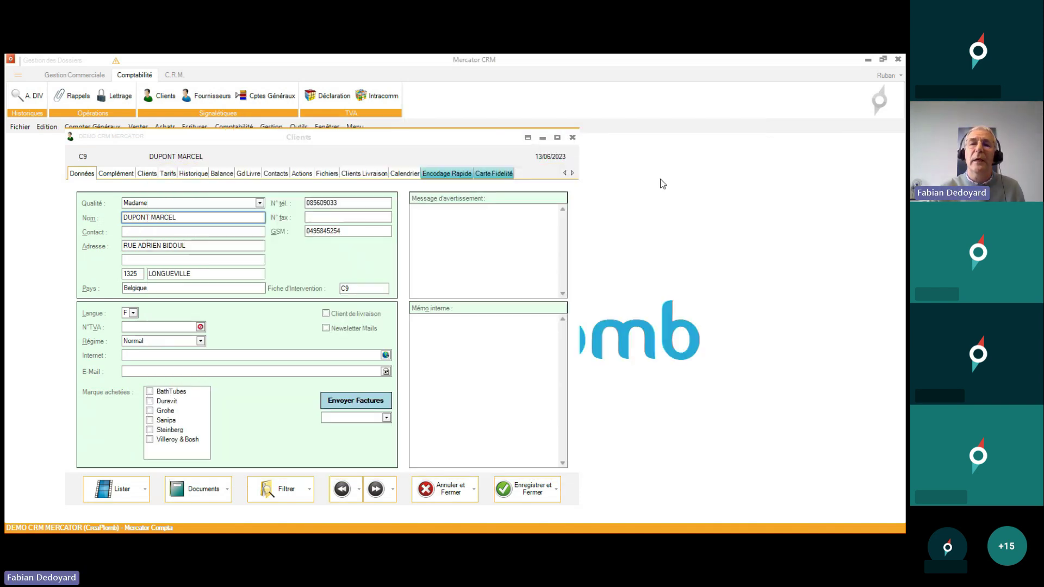
pyautogui.click(572, 137)
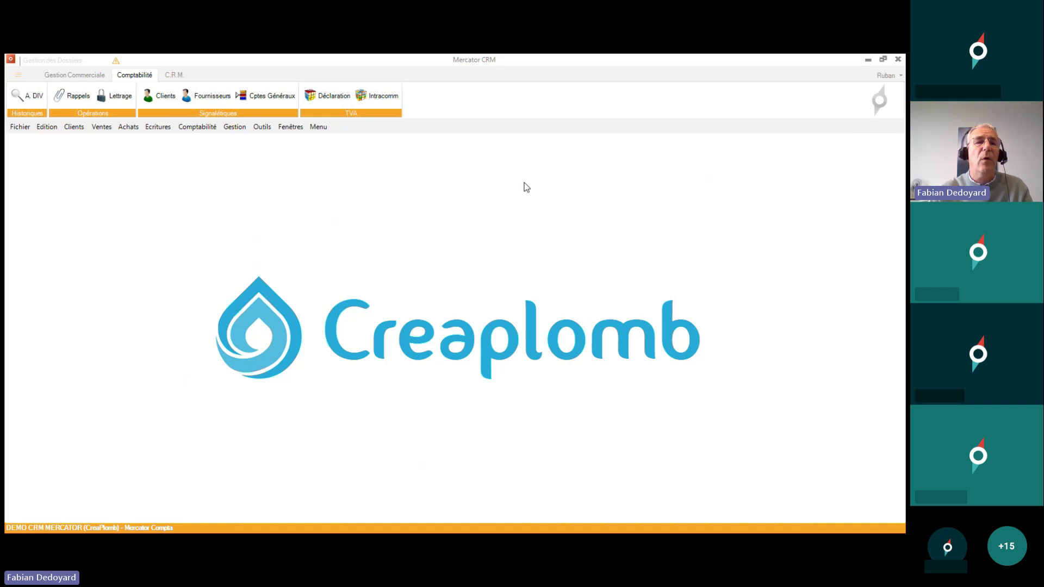
# - Start a miscellaneous purchase entry for supplier F8, Centre de Formation, keeping the Normal regime, period Avril 2024 and both dates at 24/04/2024
pyautogui.press('alt')
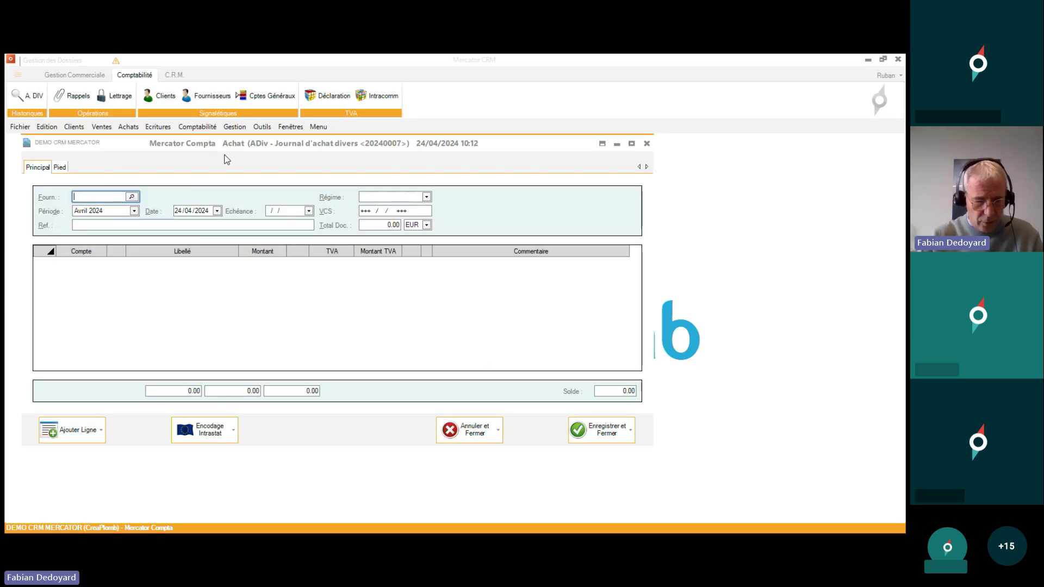
pyautogui.write('F8')
pyautogui.press('Tab')
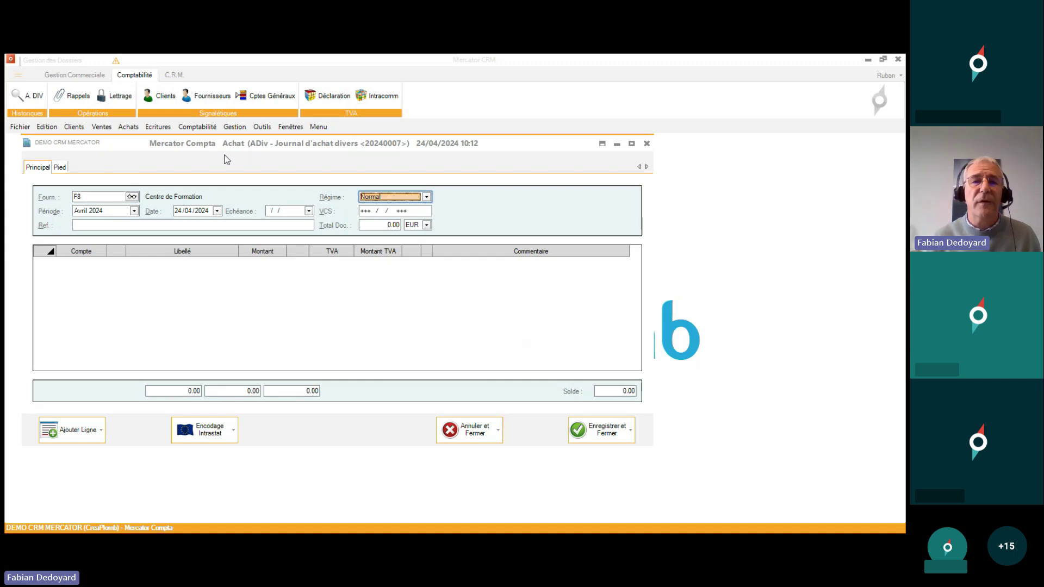
pyautogui.press('Tab')
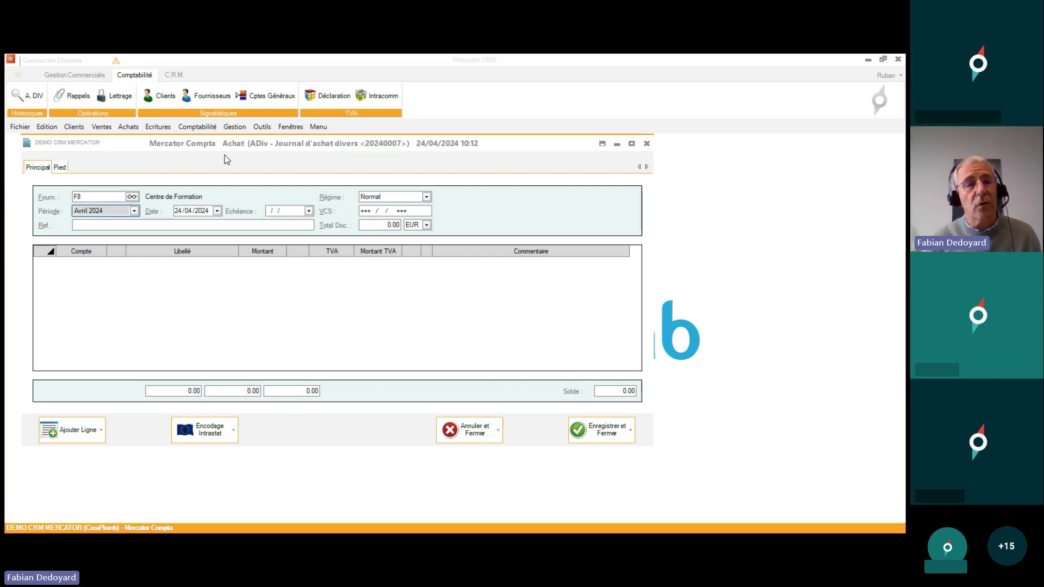
pyautogui.press('Tab')
pyautogui.press('Tab')
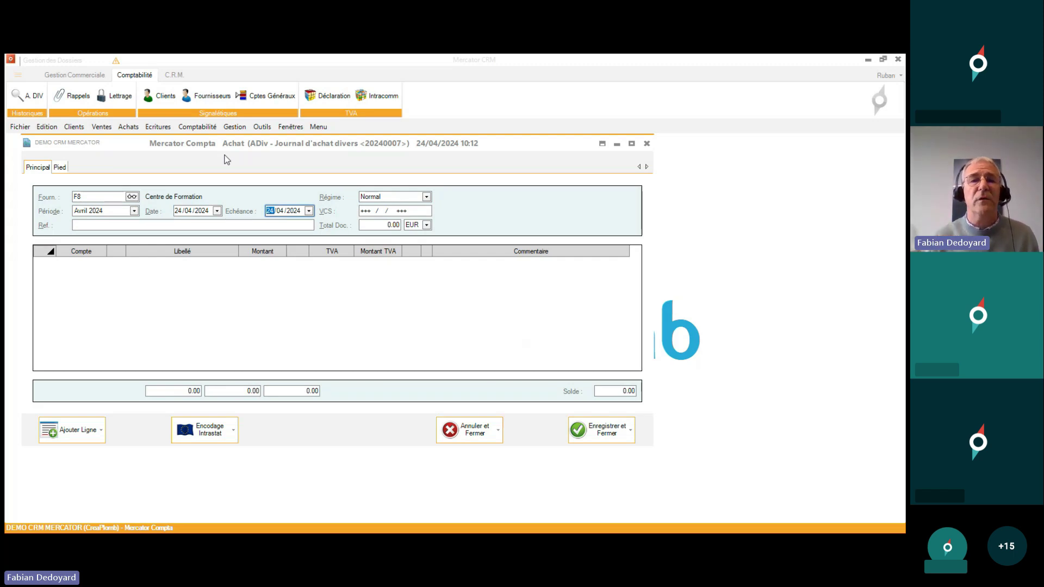
pyautogui.press('Tab')
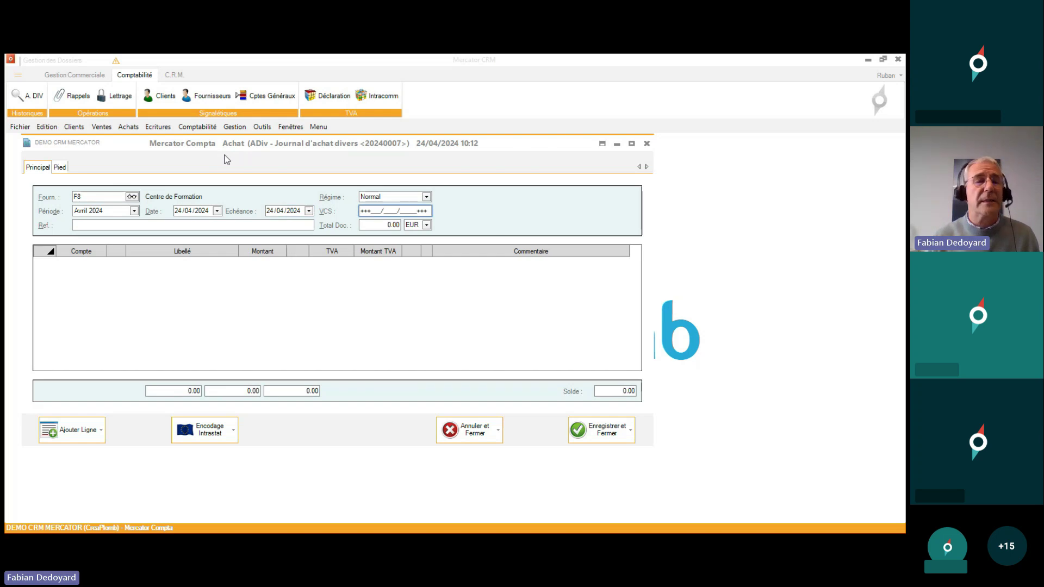
# - Leave the VCS blank, enter the reference "Référence" and set the document total to 1210 EUR
pyautogui.press('Tab')
pyautogui.write('Référence')
pyautogui.press('Tab')
pyautogui.write('1210')
pyautogui.press('Tab')
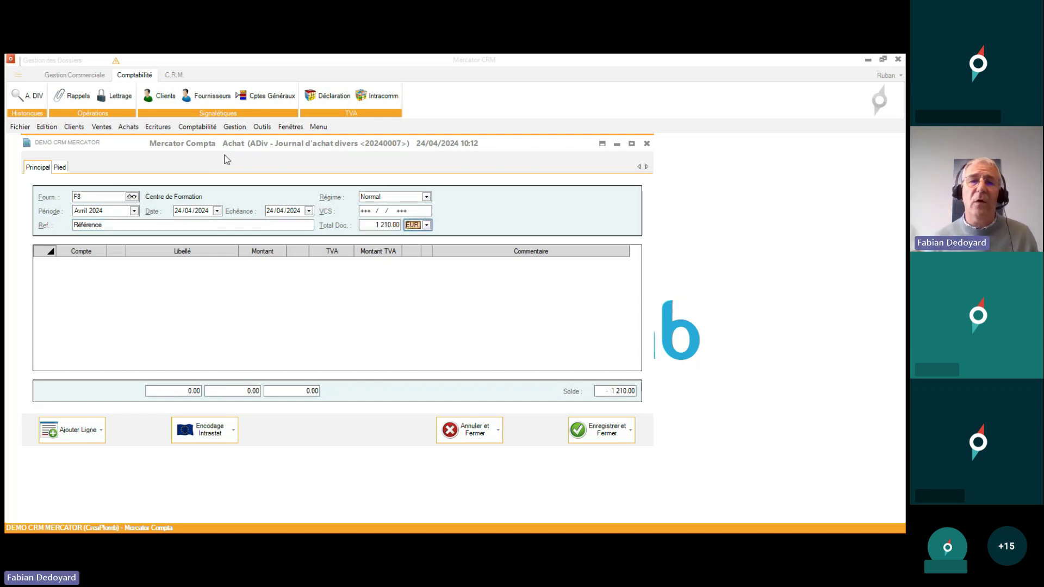
pyautogui.press('Tab')
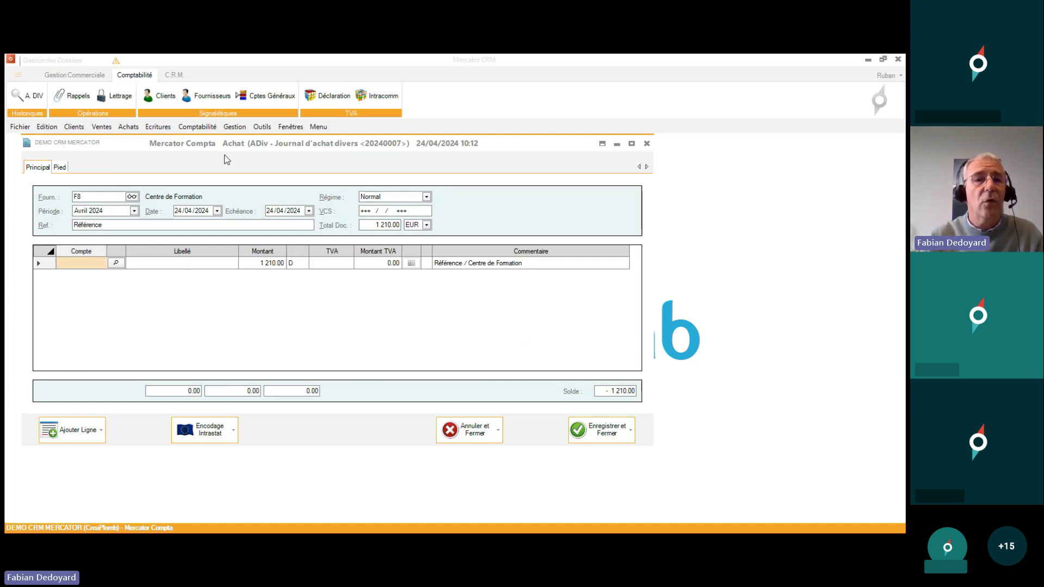
# - Assign account 600000 ACHATS MATIERES PREMIERES to the first purchase line by looking up 600
pyautogui.write('600')
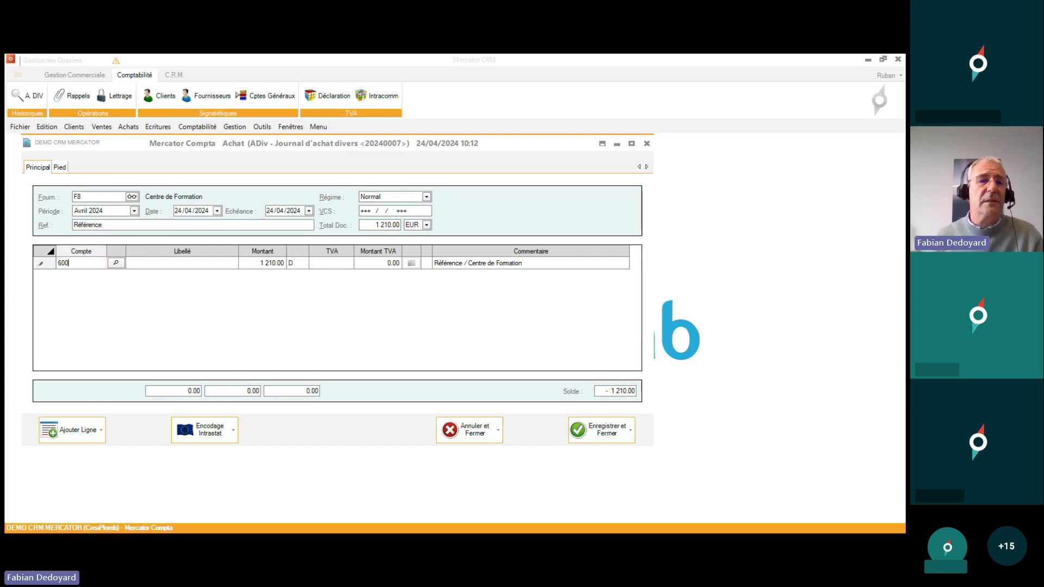
pyautogui.press('Tab')
pyautogui.press('Return')
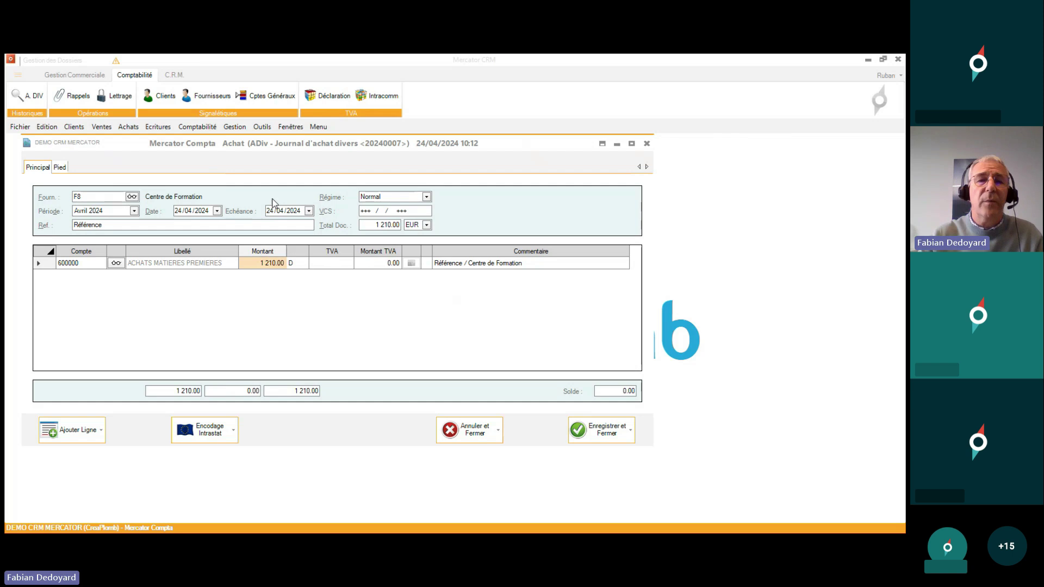
# - Apply VAT code BSD21 (TVA 21 % Services) to the 600000 purchase line, and save and close the entry
pyautogui.click(345, 265)
pyautogui.click(348, 266)
pyautogui.click(348, 263)
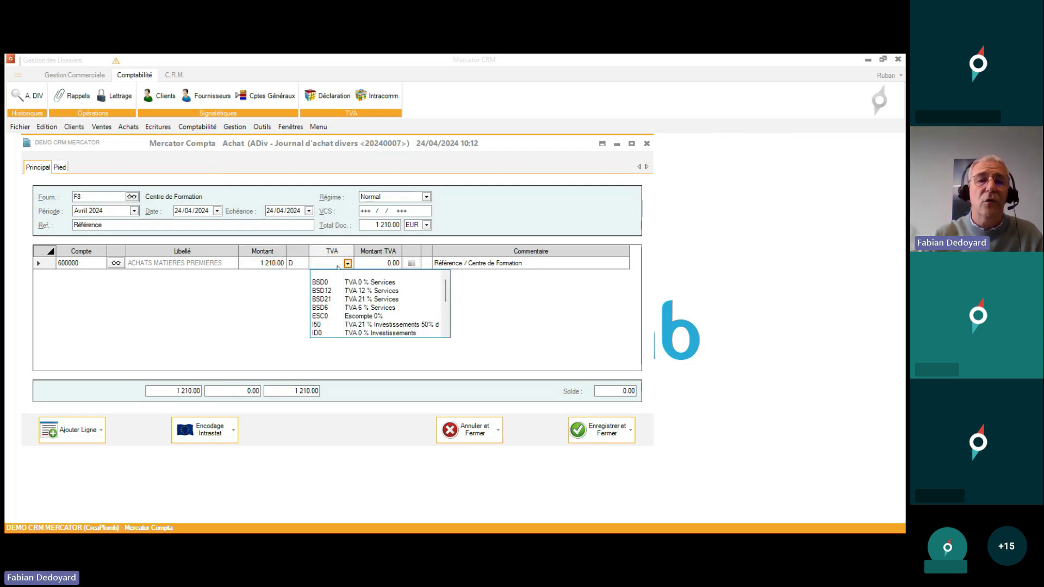
pyautogui.click(334, 299)
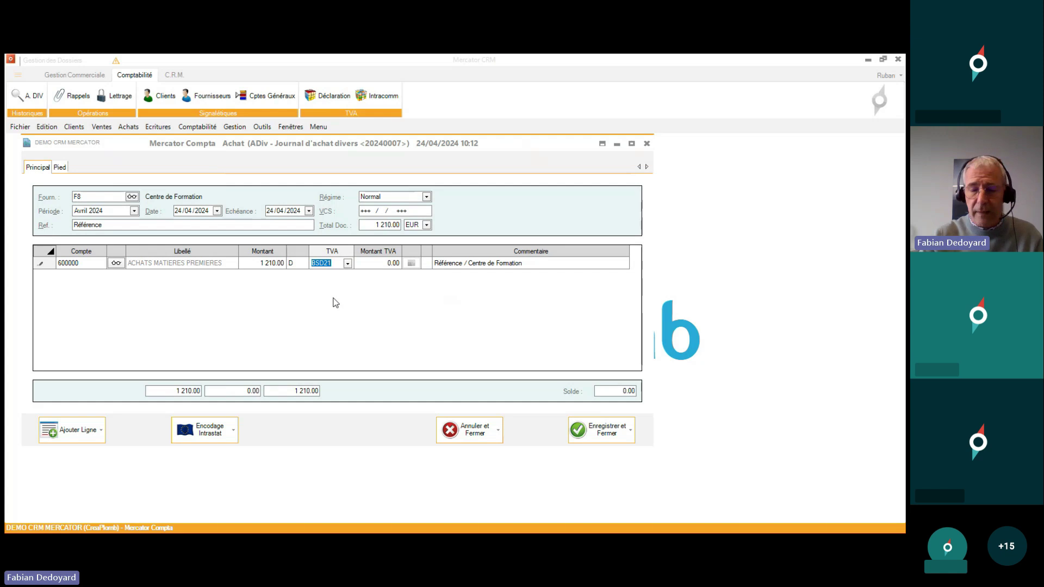
pyautogui.press('Tab')
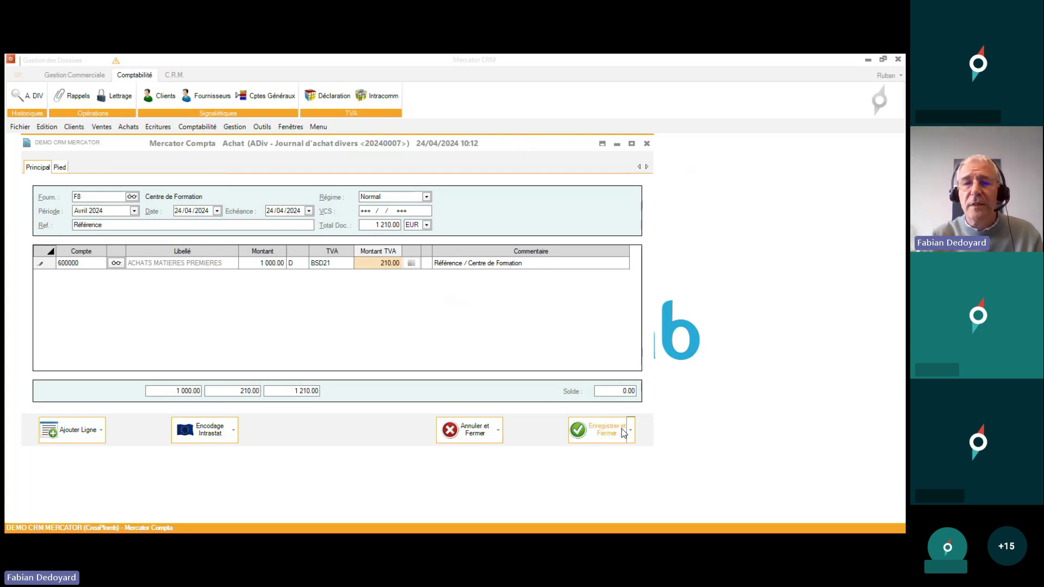
pyautogui.click(603, 440)
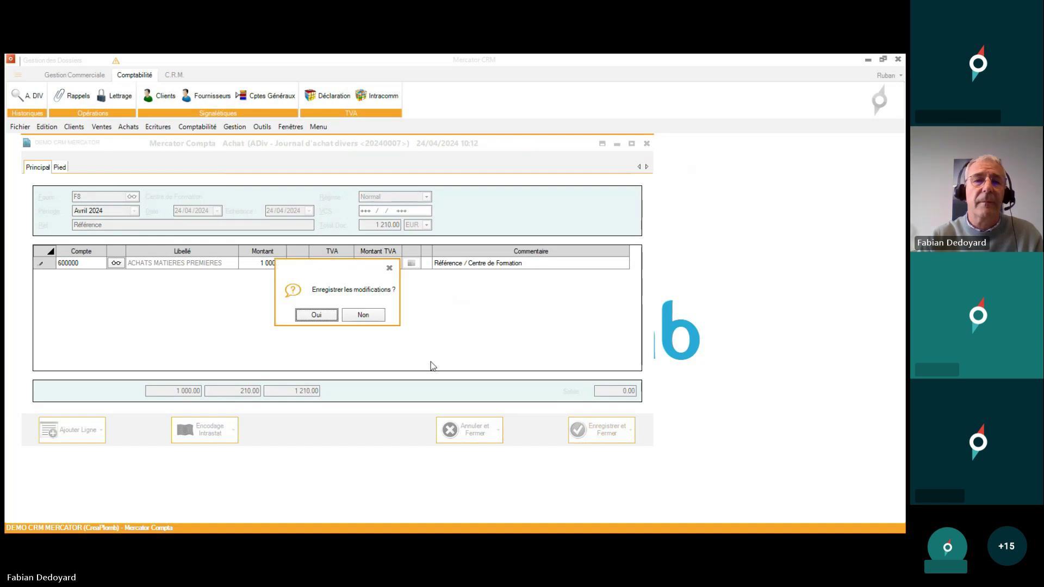
pyautogui.click(316, 315)
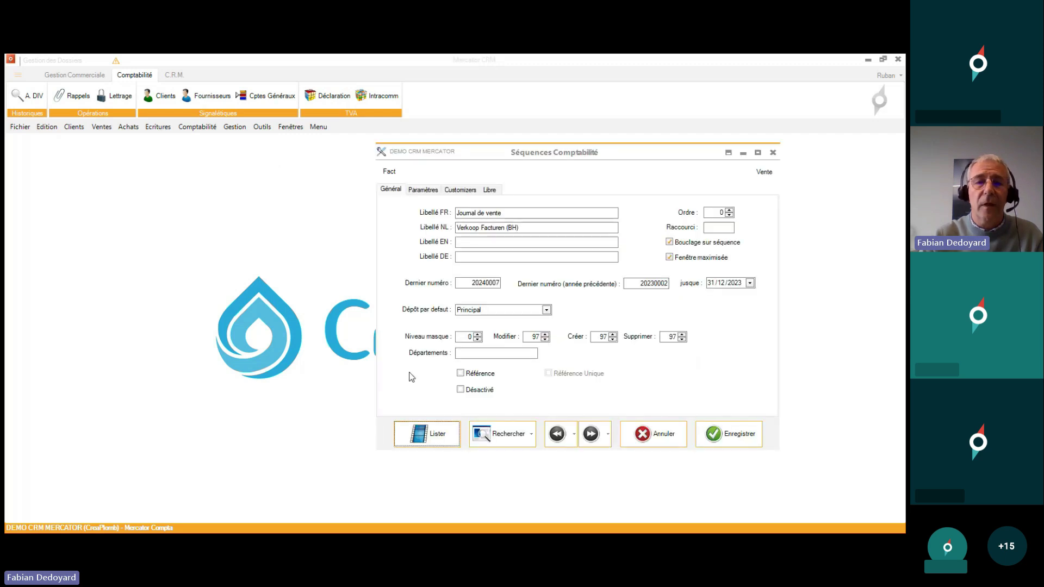
# - In the accounting sequence of the ADiv miscellaneous purchase journal, set the shortcut to F4, enable Bouclage sur séquence and save
pyautogui.click(439, 437)
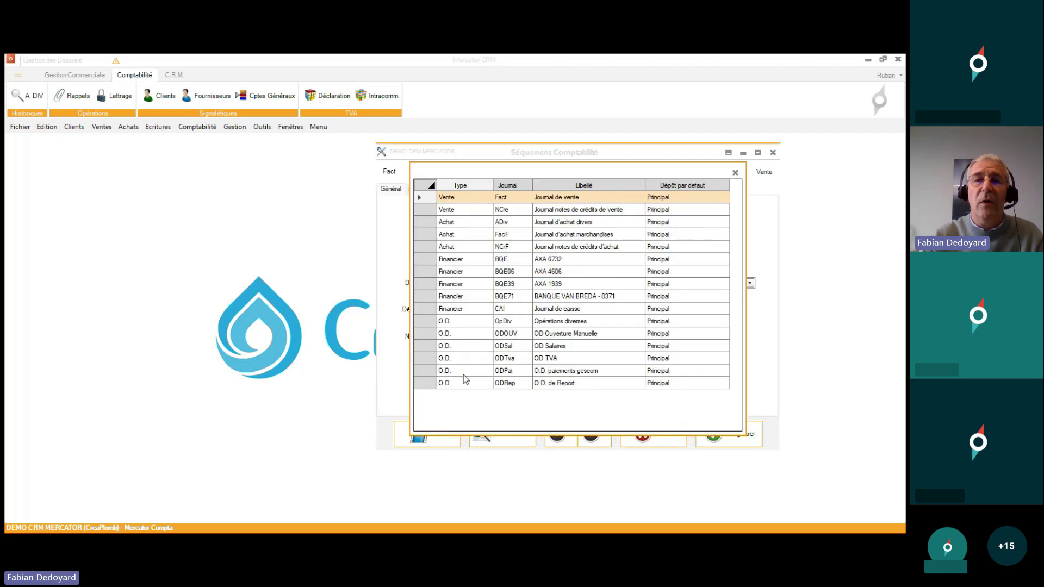
pyautogui.doubleClick(584, 222)
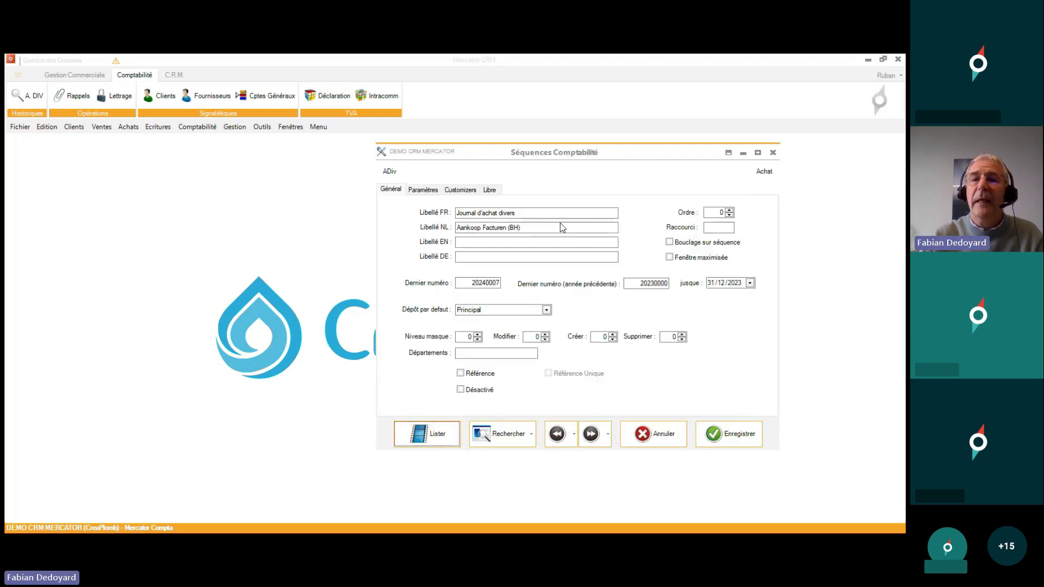
pyautogui.click(718, 226)
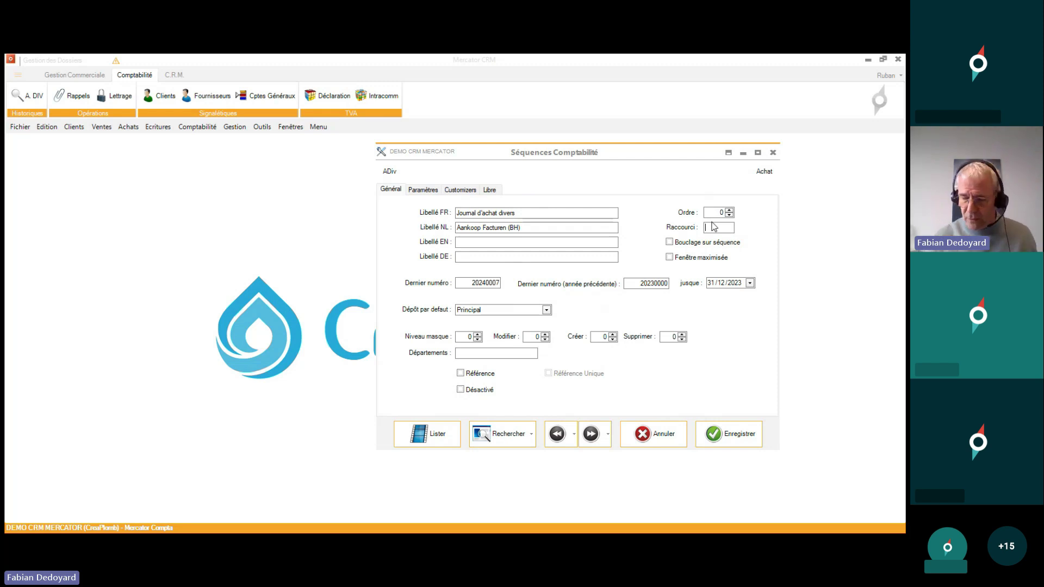
pyautogui.write('F4')
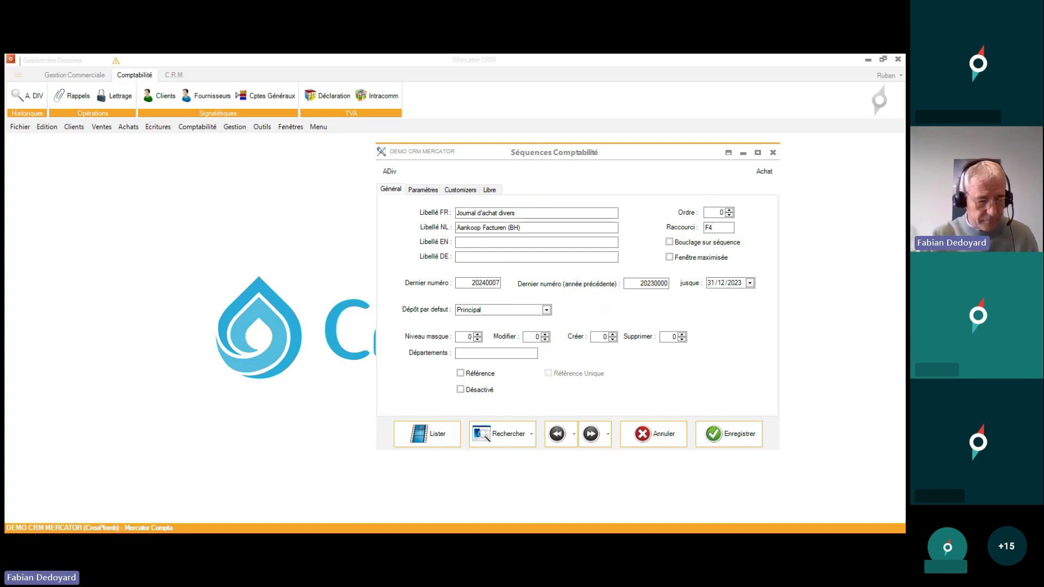
pyautogui.press('Tab')
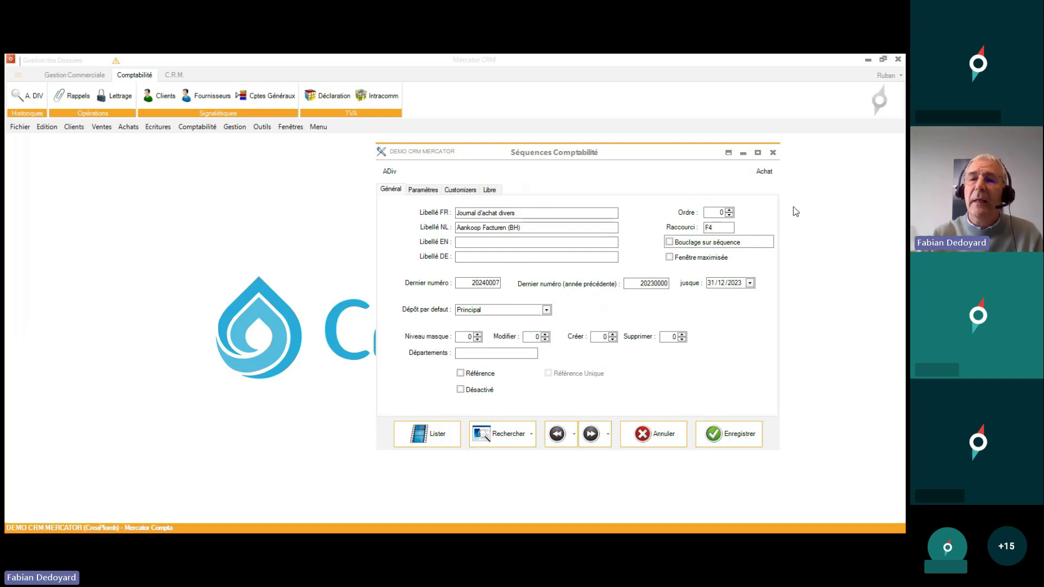
pyautogui.click(703, 245)
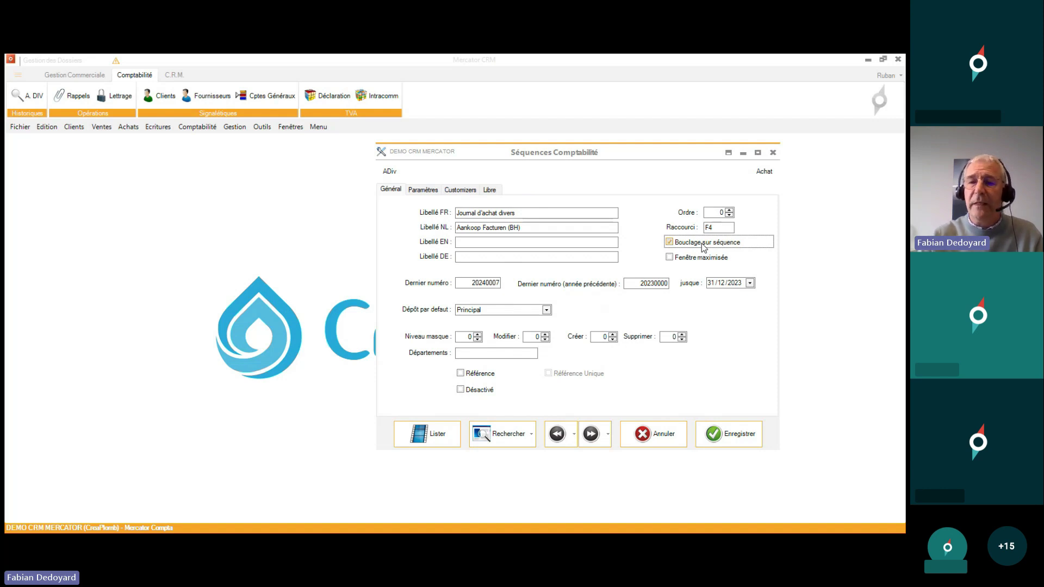
pyautogui.click(729, 438)
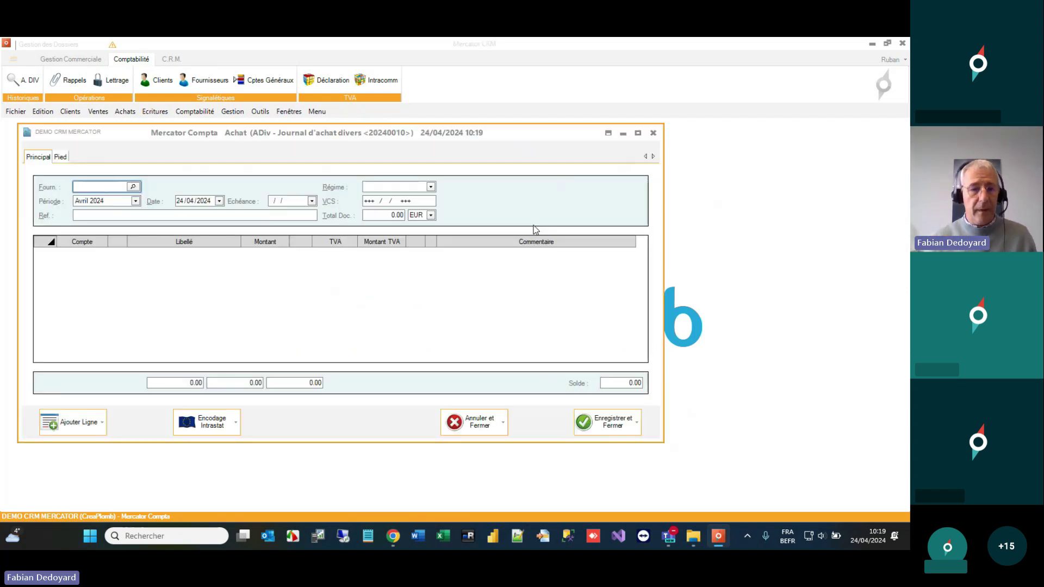
# - Fill the new ADiv purchase header with supplier F8, keeping the Normal regime, period Avril 2024 and both dates at 24/04/2024
pyautogui.write('F8')
pyautogui.press('Tab')
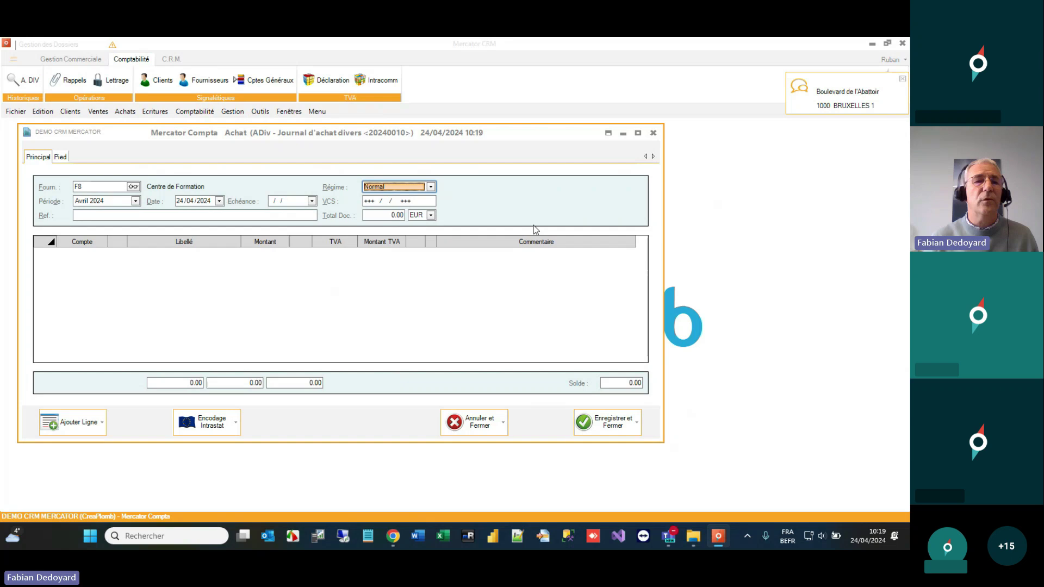
pyautogui.press('Tab')
pyautogui.press('Tab')
pyautogui.press('Tab')
pyautogui.press('Tab')
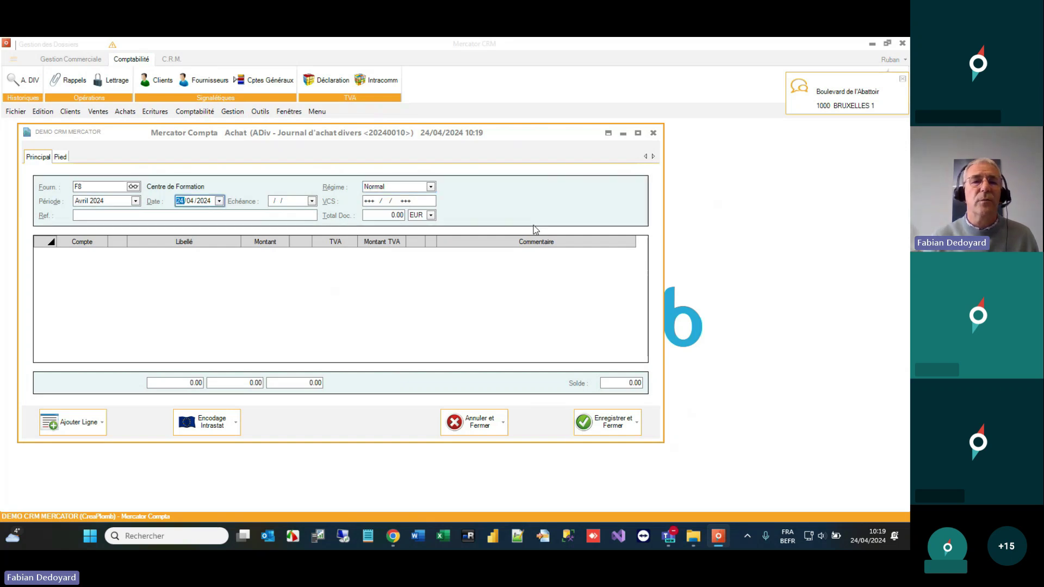
pyautogui.press('Tab')
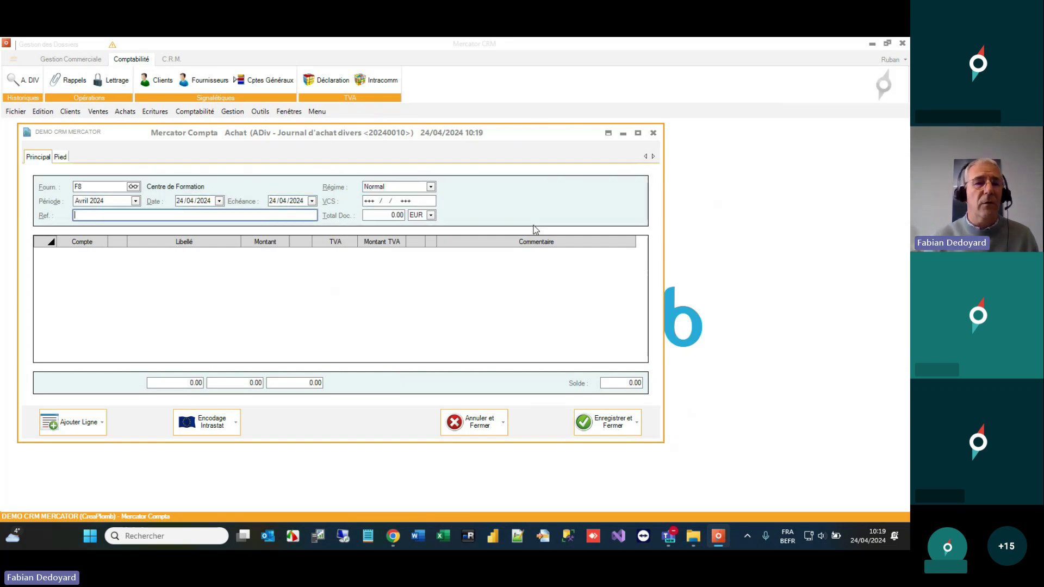
# - Enter the reference "Ref" and set the document total to 1210 EUR
pyautogui.write('Ref')
pyautogui.press('Tab')
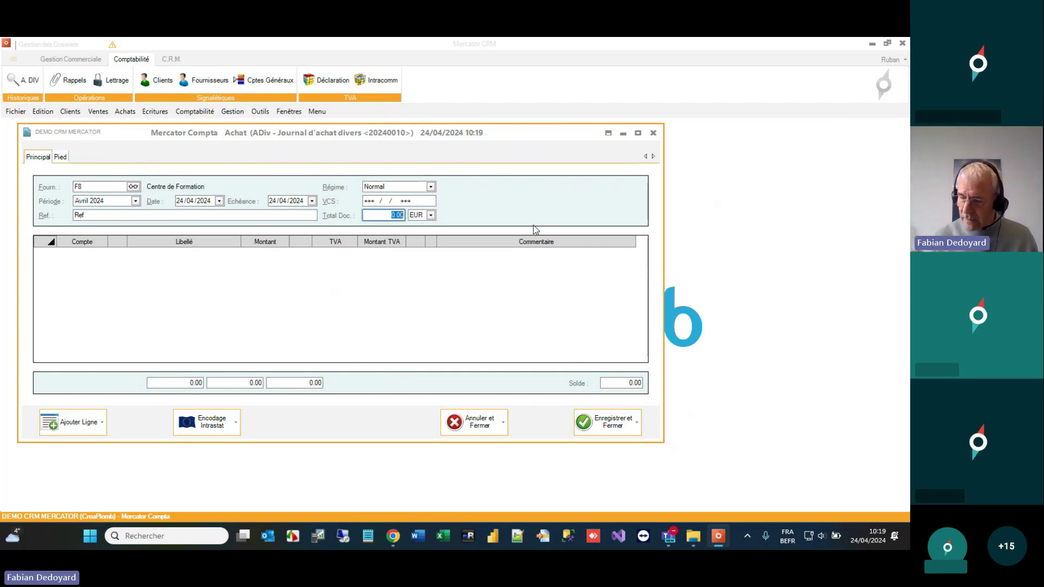
pyautogui.write('1210')
pyautogui.press('Tab')
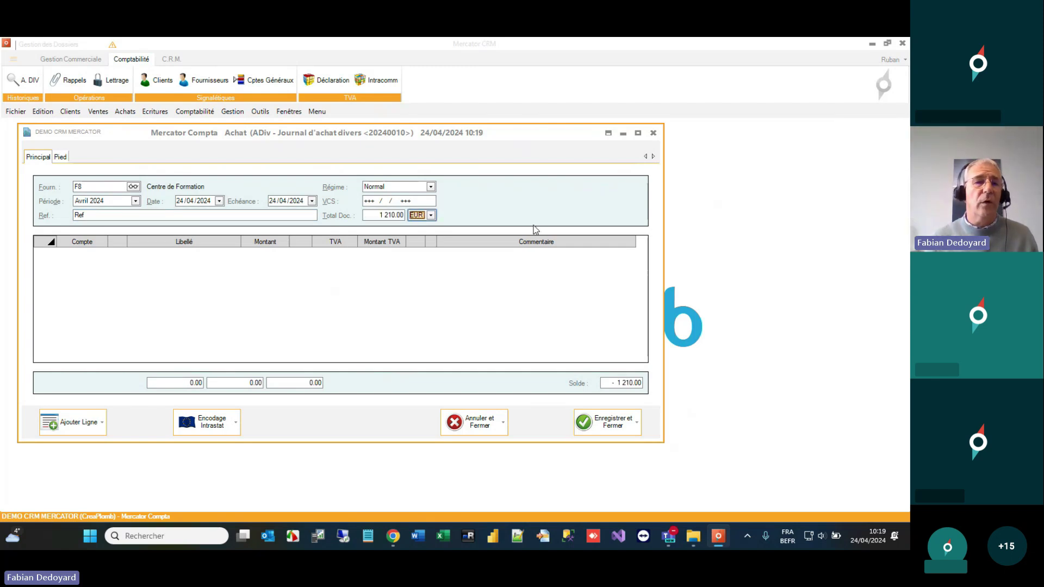
# - Look up 600 and assign account 600000 ACHATS MATIERES PREMIERES to the purchase line
pyautogui.write('600')
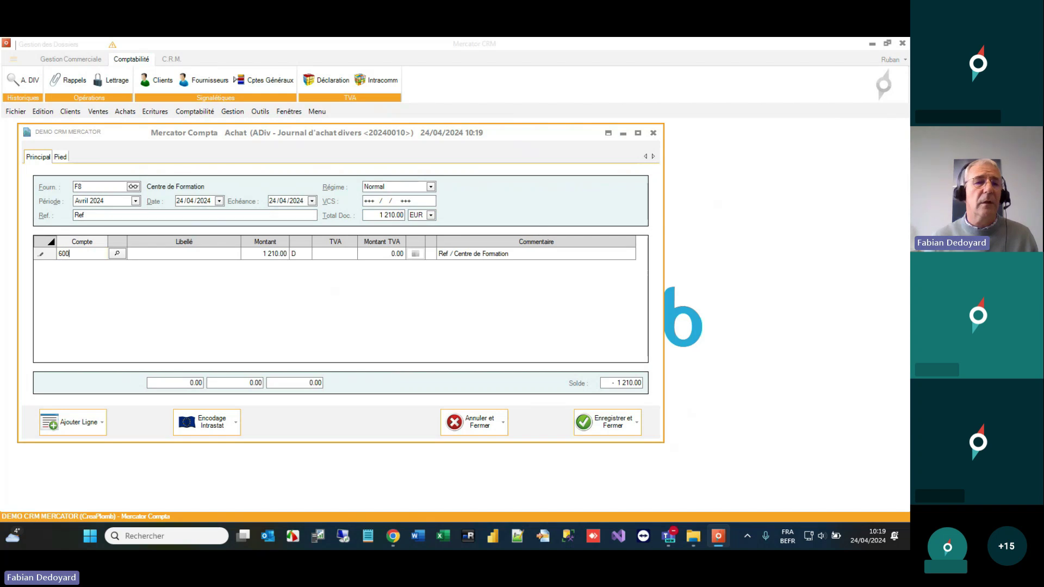
pyautogui.press('Tab')
pyautogui.press('Return')
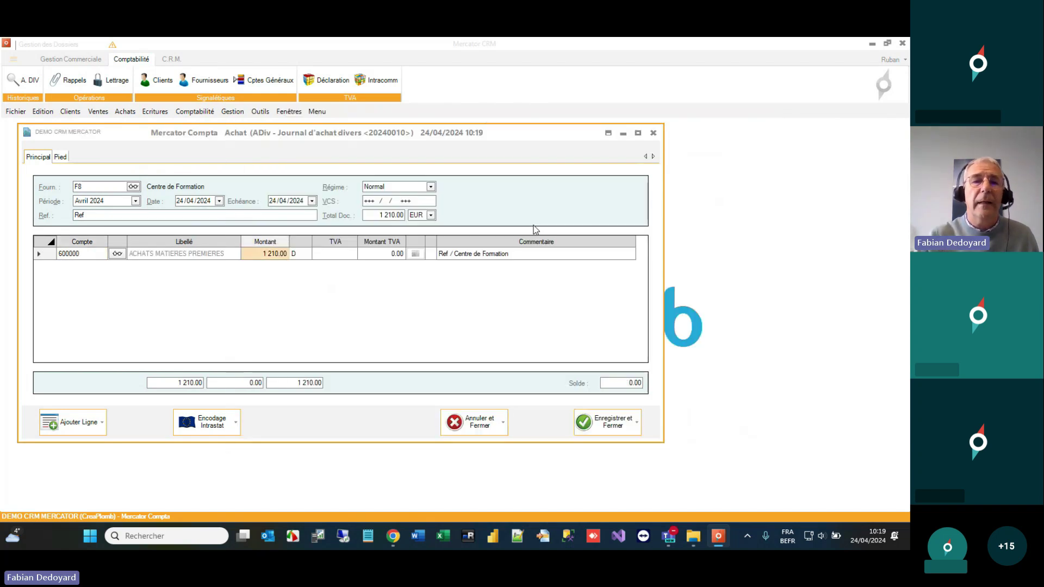
# - Set the purchase line's VAT code to BSD21 and save the entry
pyautogui.press('Tab')
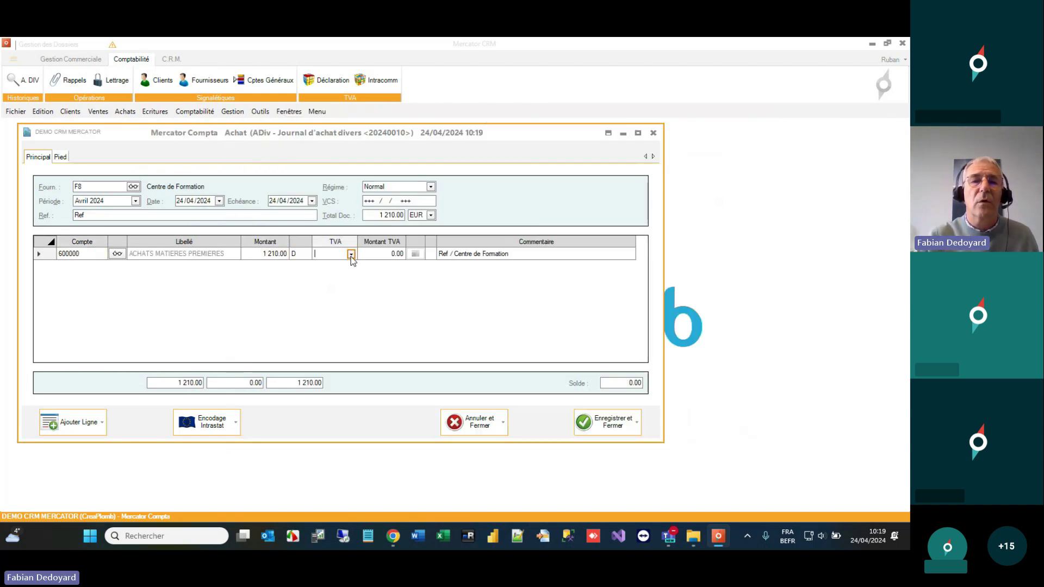
pyautogui.click(351, 254)
pyautogui.click(349, 291)
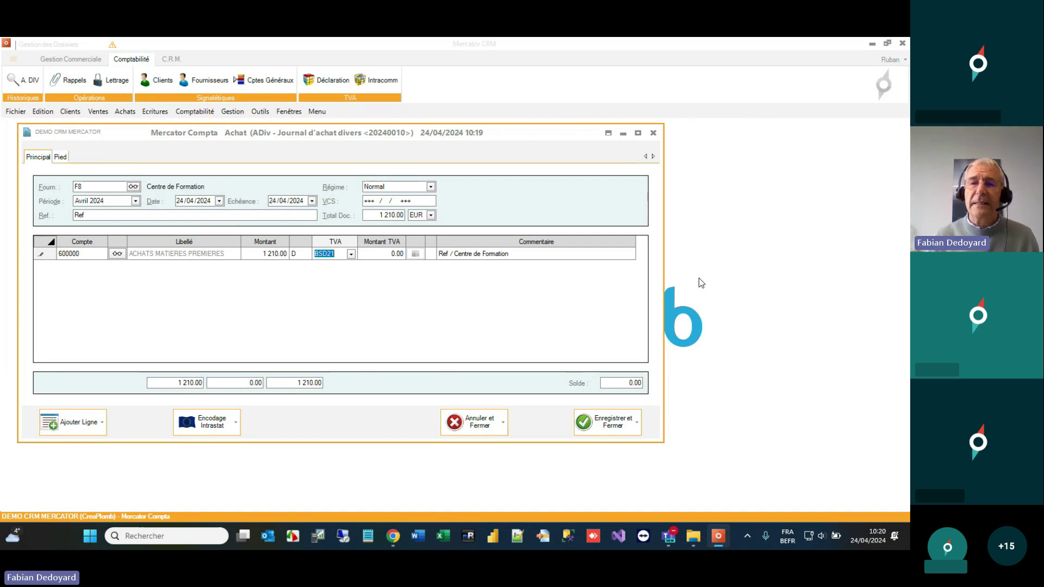
pyautogui.click(637, 417)
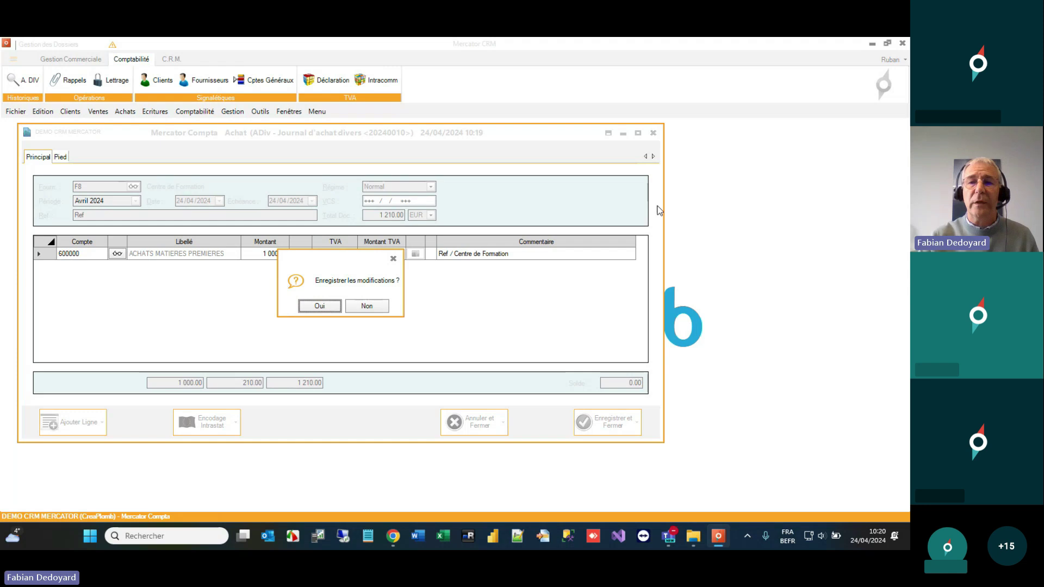
pyautogui.press('Return')
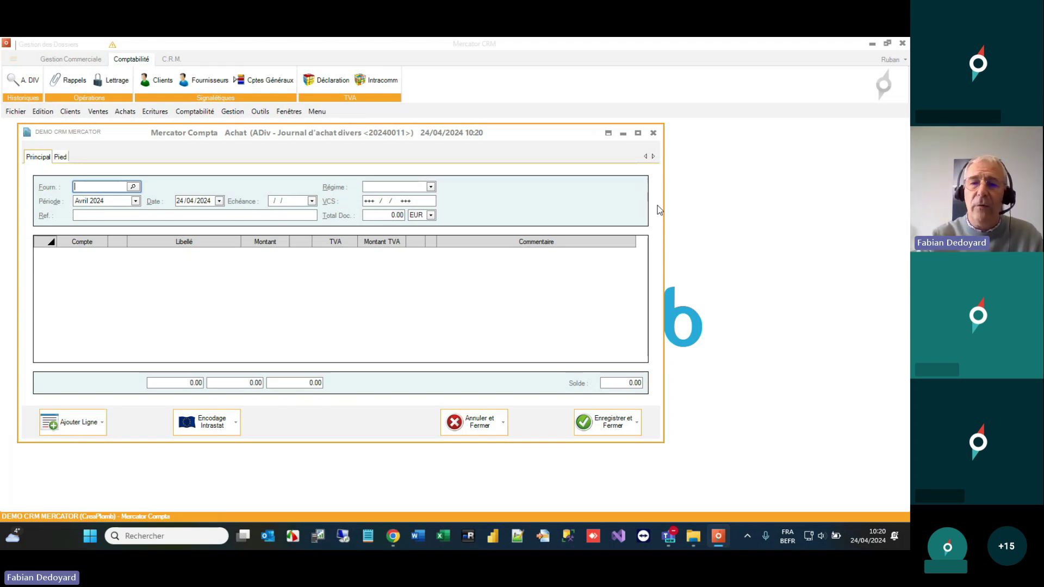
# - Check the save options of the blank follow-on purchase entry, and close it while abandoning the changes
pyautogui.click(640, 429)
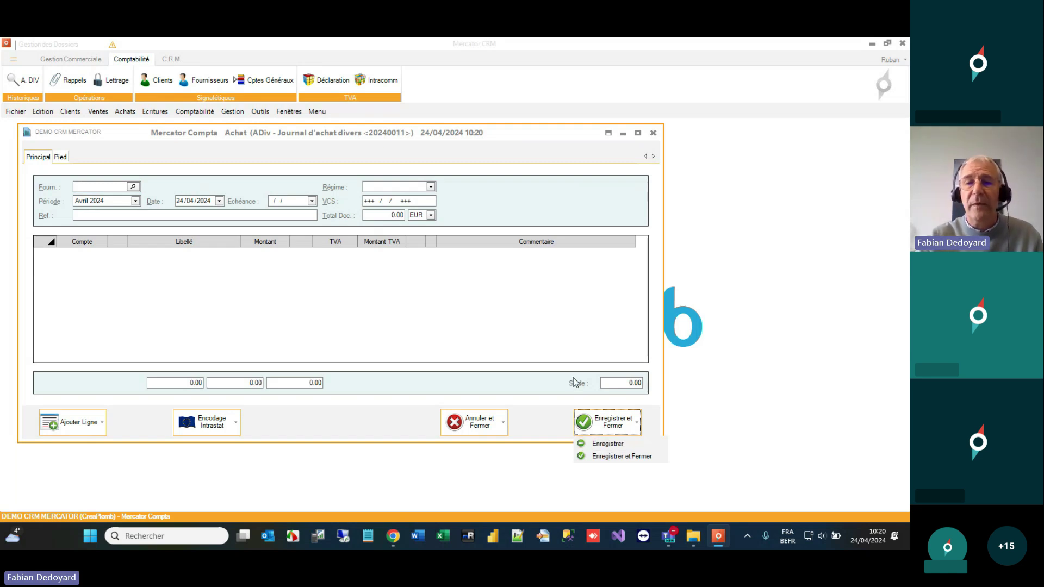
pyautogui.click(562, 338)
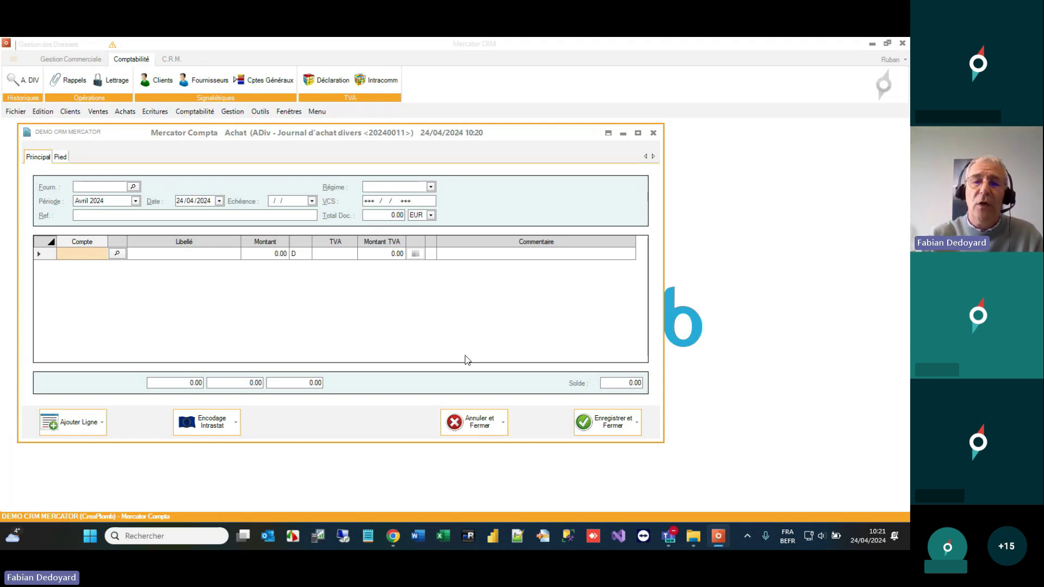
pyautogui.click(479, 423)
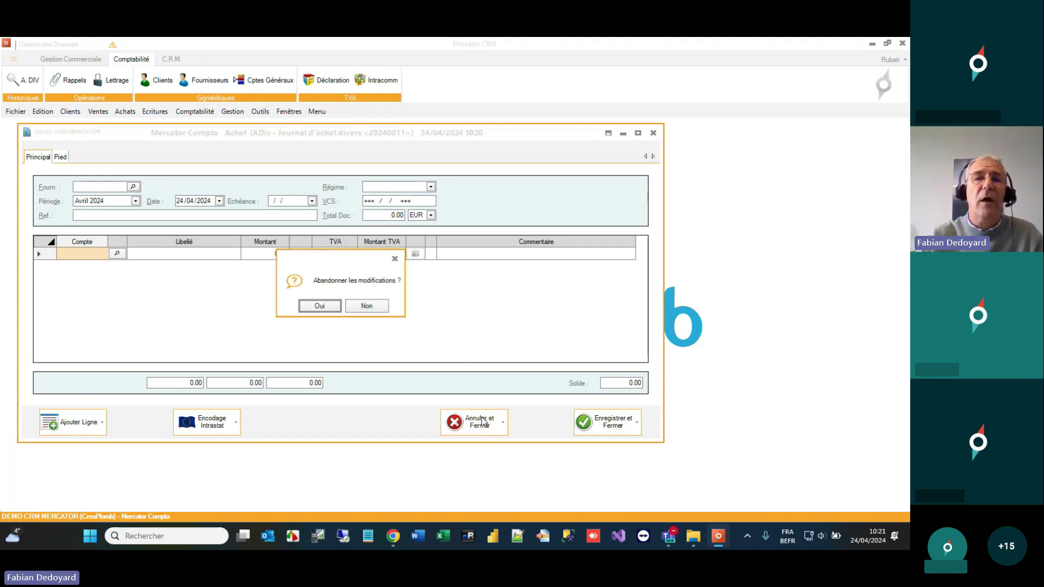
pyautogui.click(326, 306)
# - Open the accounting sequences and load the record of the ADiv miscellaneous purchase journal
pyautogui.click(260, 111)
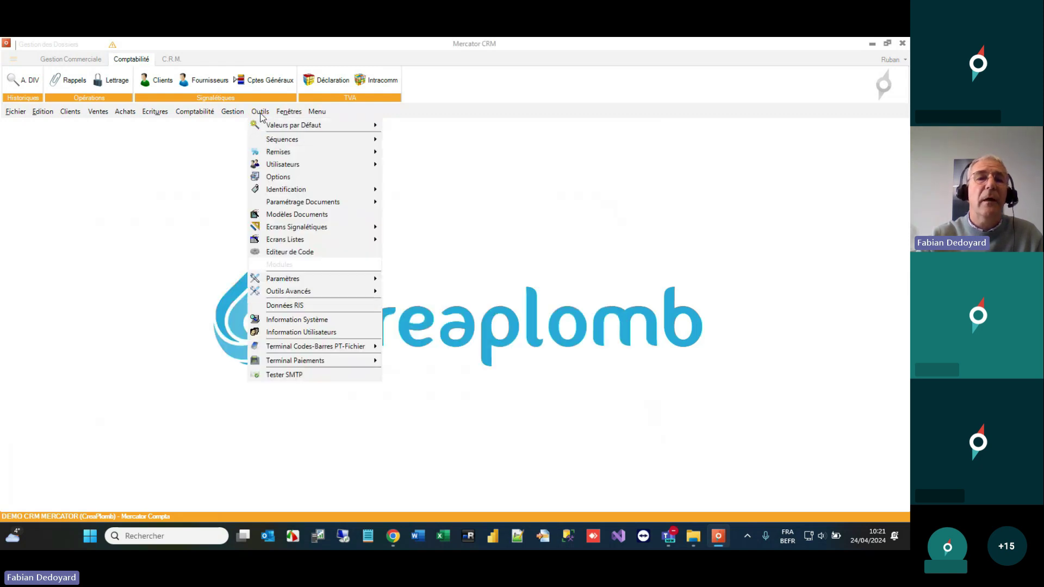
pyautogui.moveTo(282, 142)
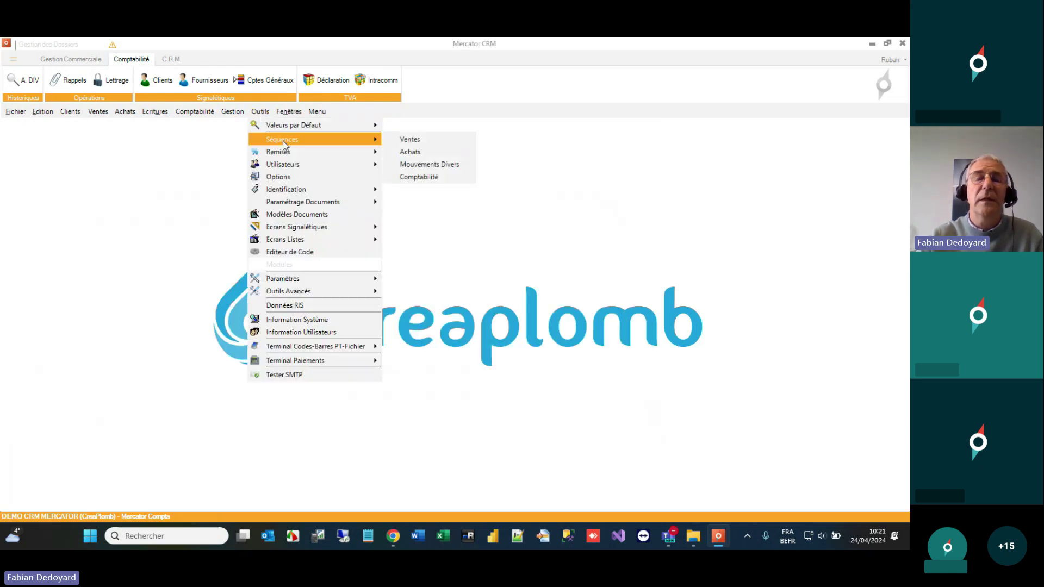
pyautogui.click(399, 178)
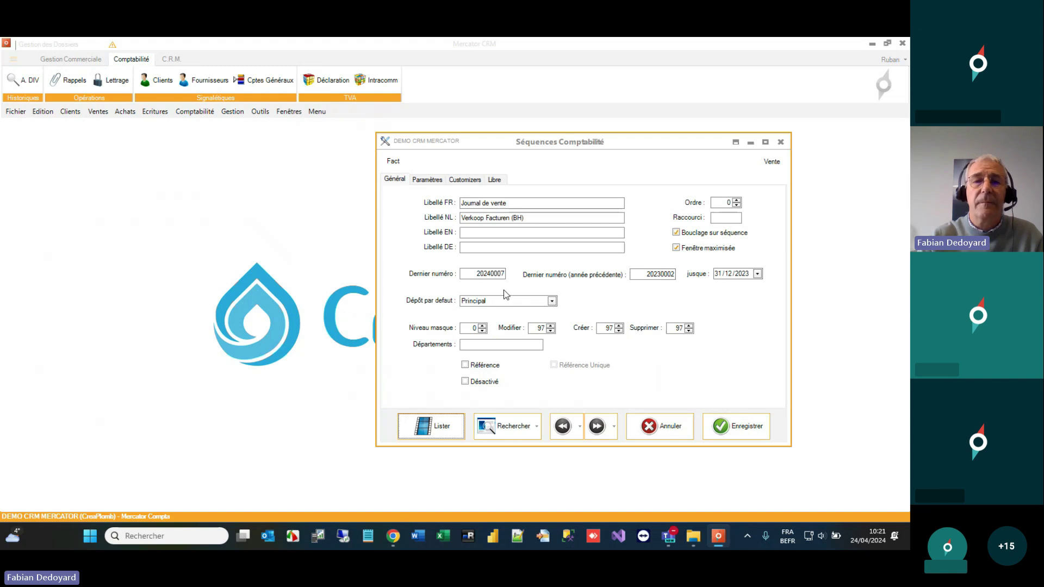
pyautogui.click(438, 432)
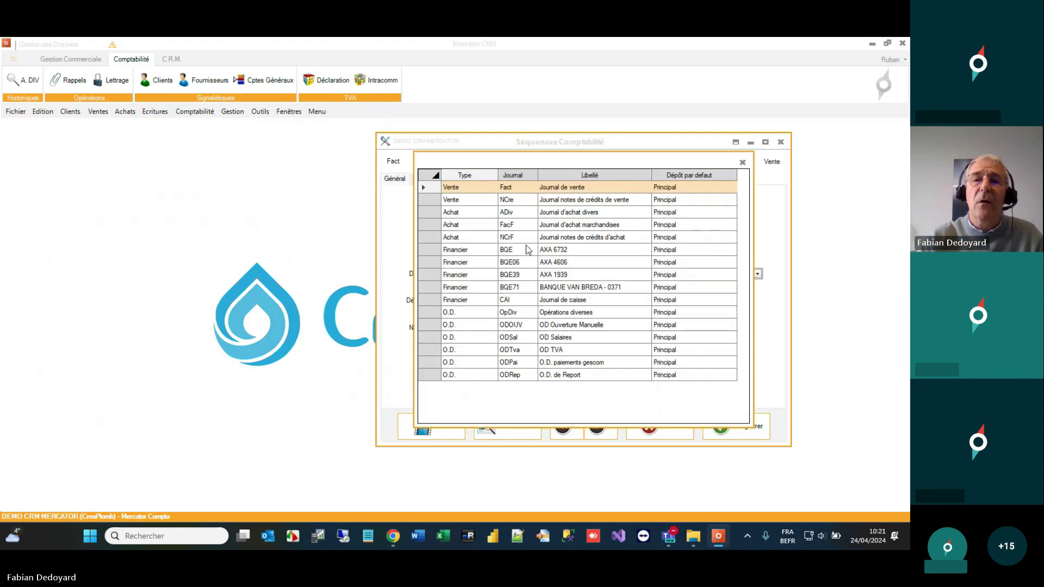
pyautogui.doubleClick(531, 215)
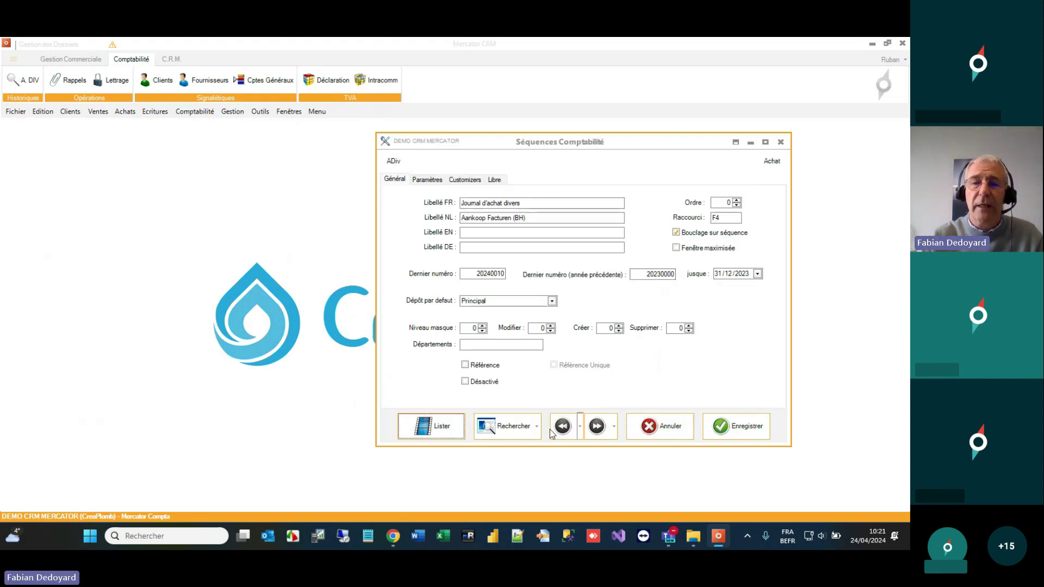
# - Open the window layout editor for the ADiv purchase screen and move the Controls and Properties palettes clear of the form
pyautogui.click(536, 430)
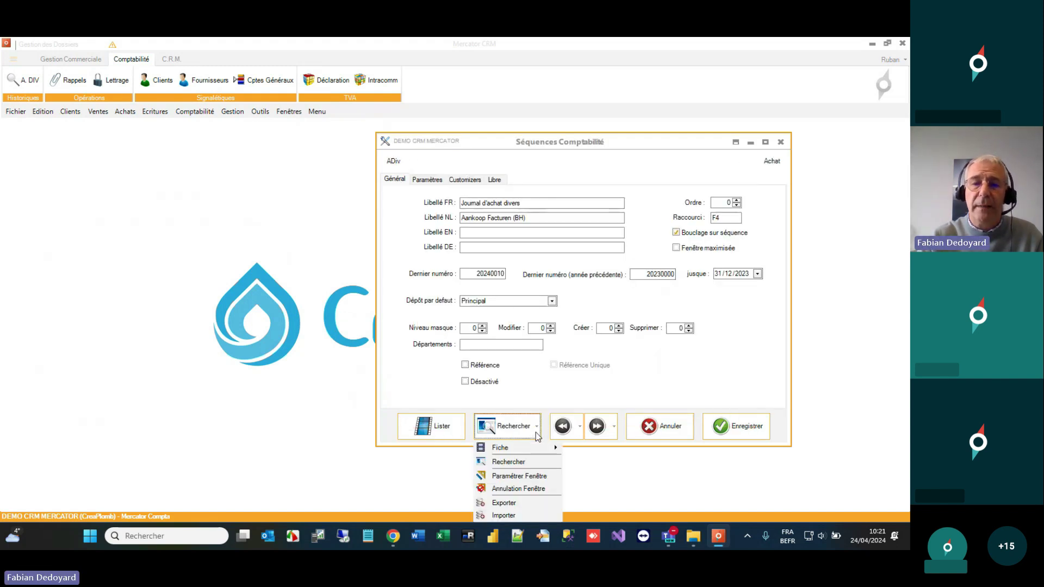
pyautogui.click(543, 476)
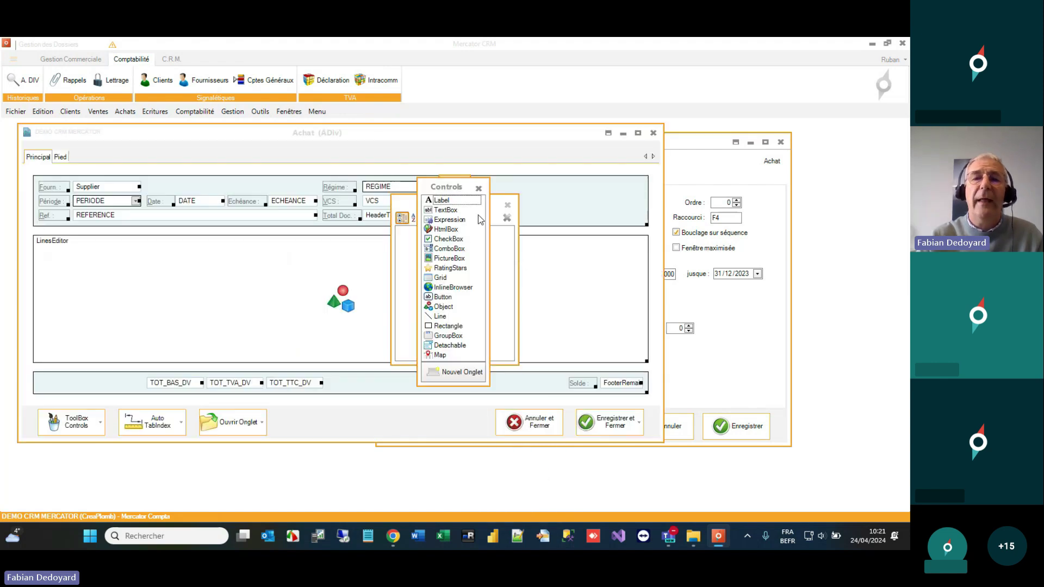
pyautogui.moveTo(456, 189); pyautogui.dragTo(865, 144)
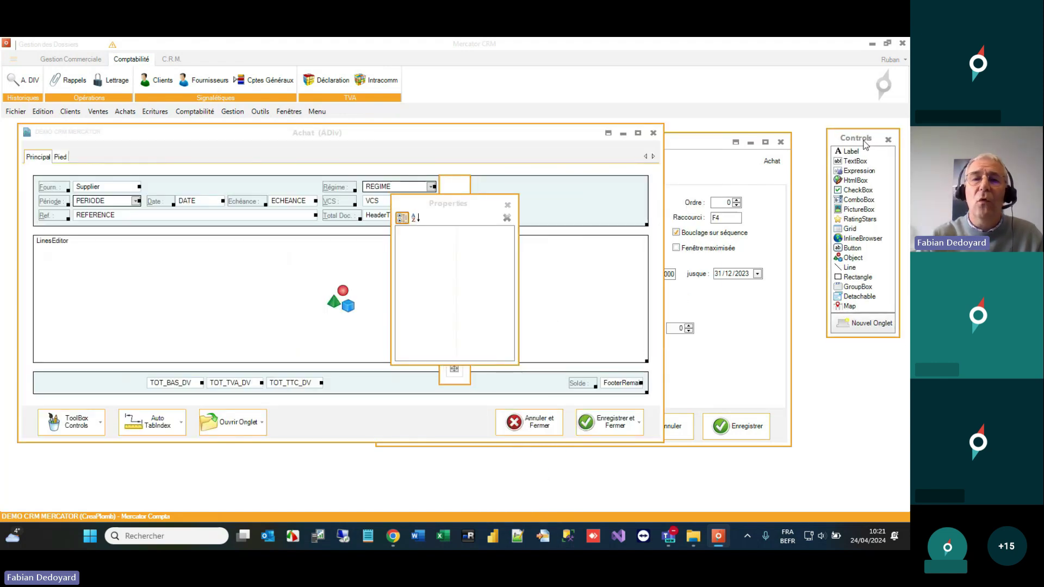
pyautogui.moveTo(441, 206); pyautogui.dragTo(728, 158)
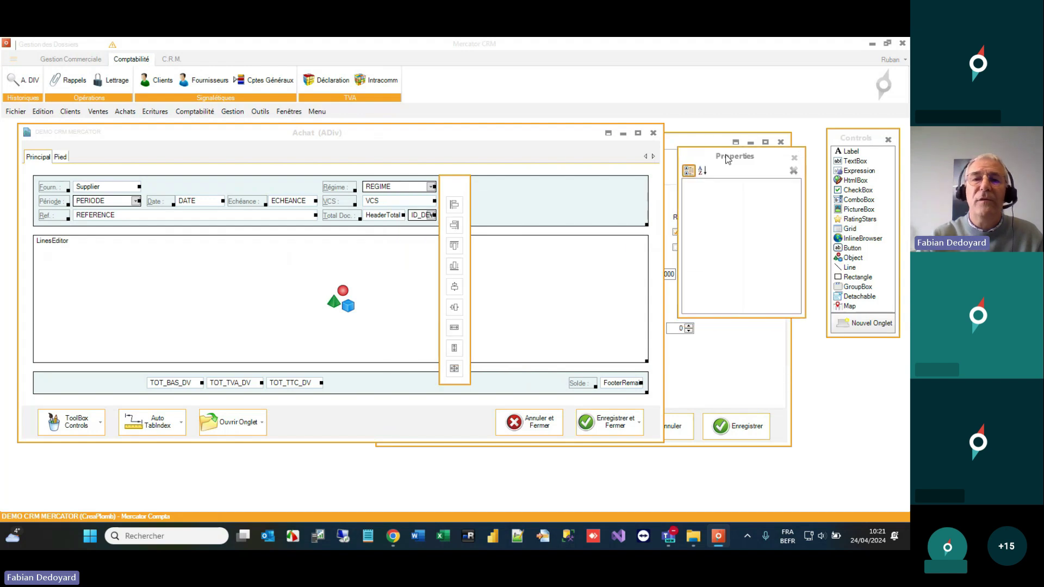
# - Move the alignment palette clear of the ADiv purchase form and display the tab order of its fields
pyautogui.moveTo(455, 187); pyautogui.dragTo(708, 311)
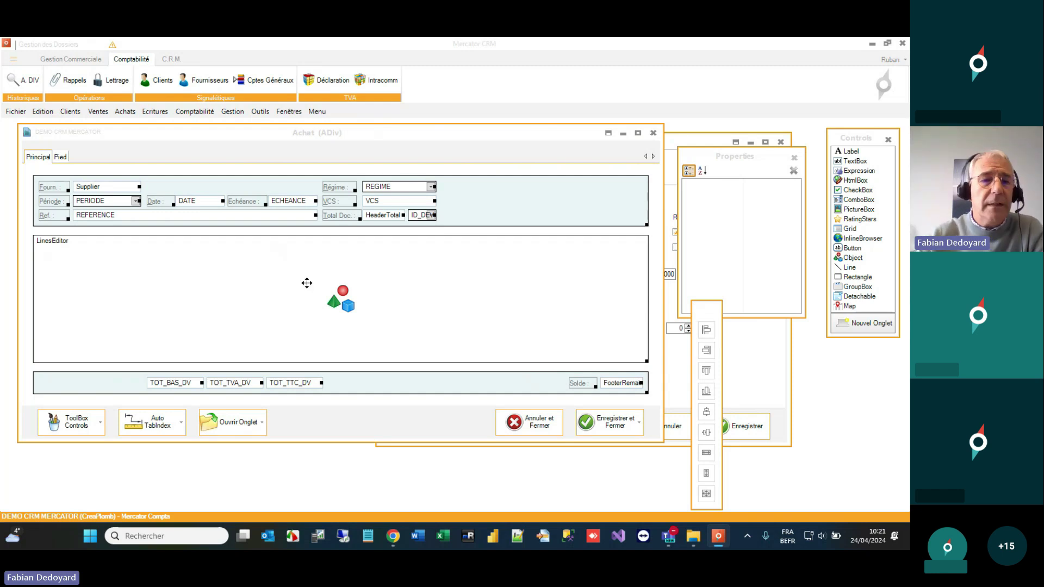
pyautogui.click(181, 427)
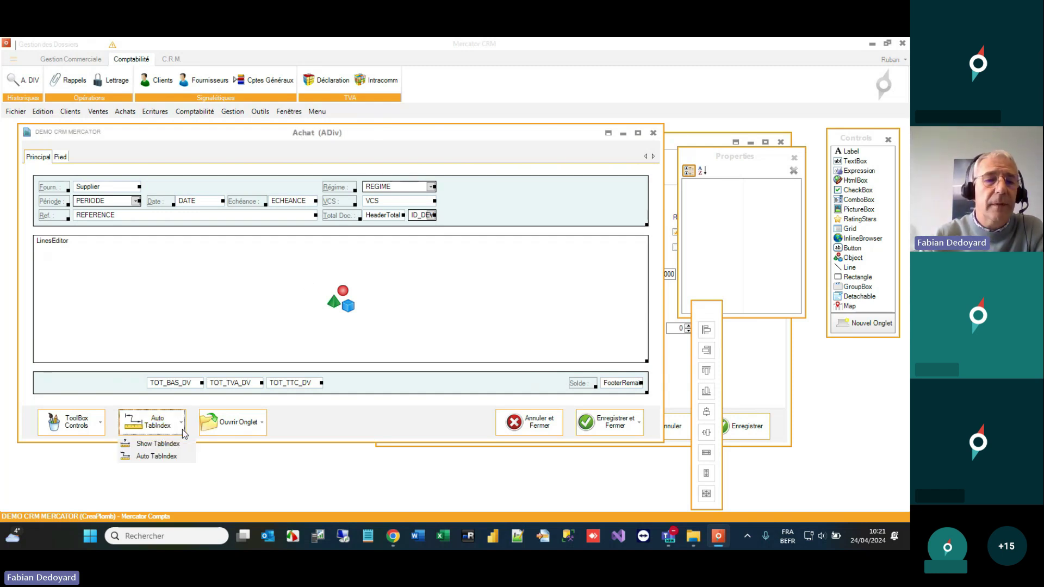
pyautogui.click(168, 446)
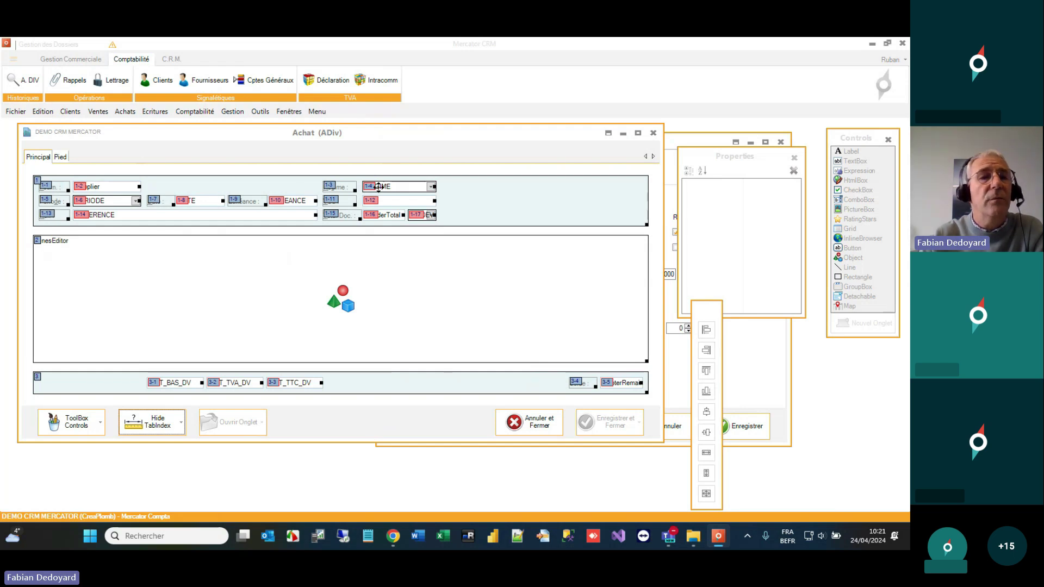
# - Check the EnterStop option of the period field and disable the EnterStop indicator on the document currency field
pyautogui.rightClick(77, 201)
pyautogui.click(115, 205)
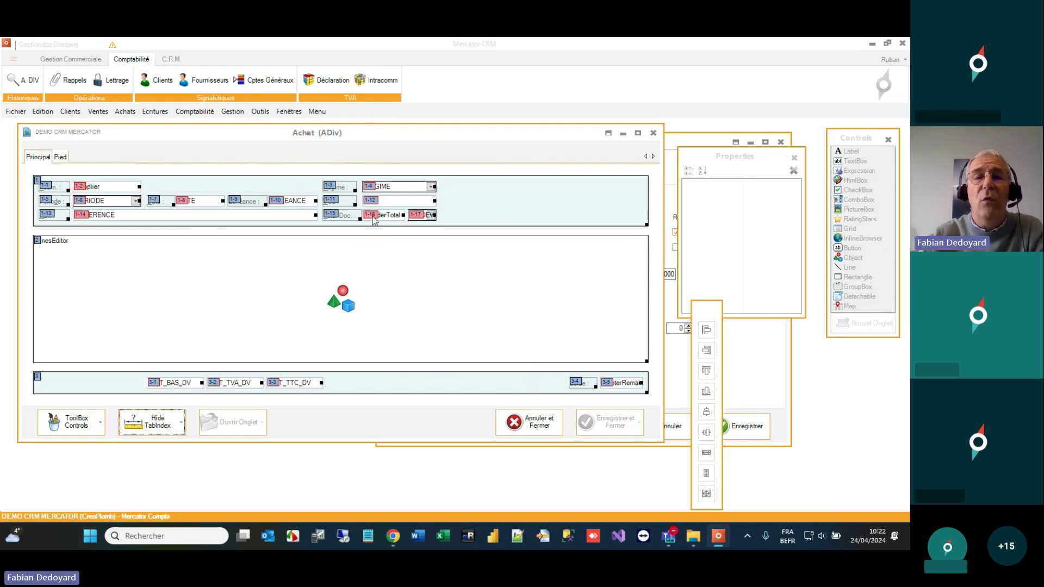
pyautogui.rightClick(419, 216)
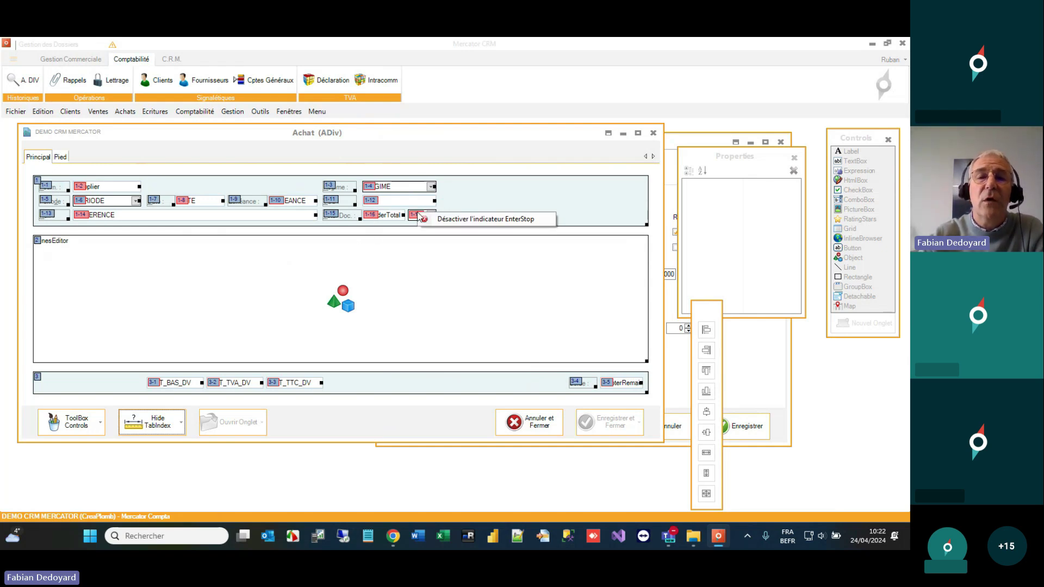
pyautogui.click(435, 218)
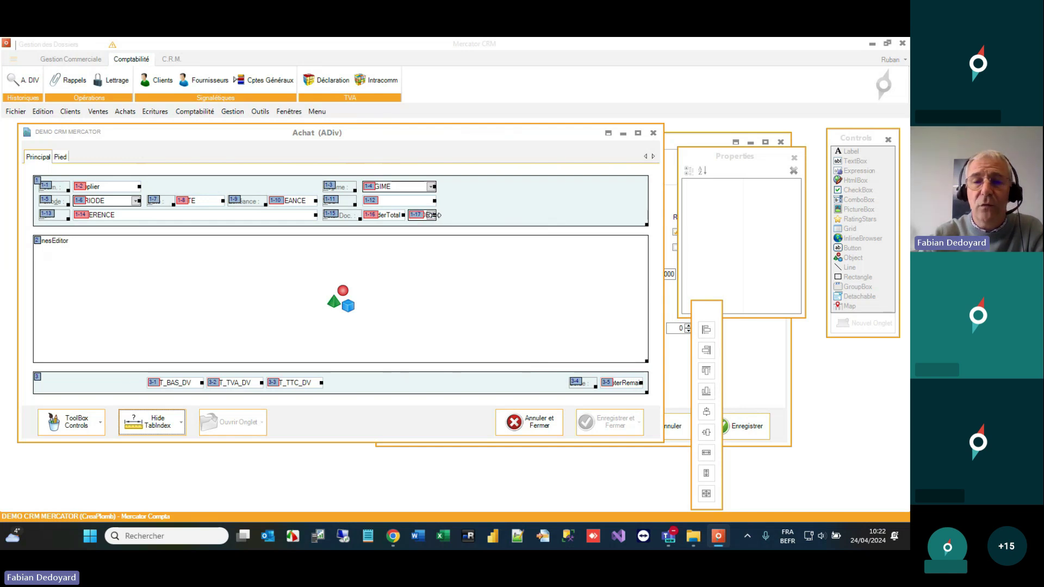
# - Hide the tab order, save and close the ADiv window layout, and save the journal's sequence record
pyautogui.click(152, 427)
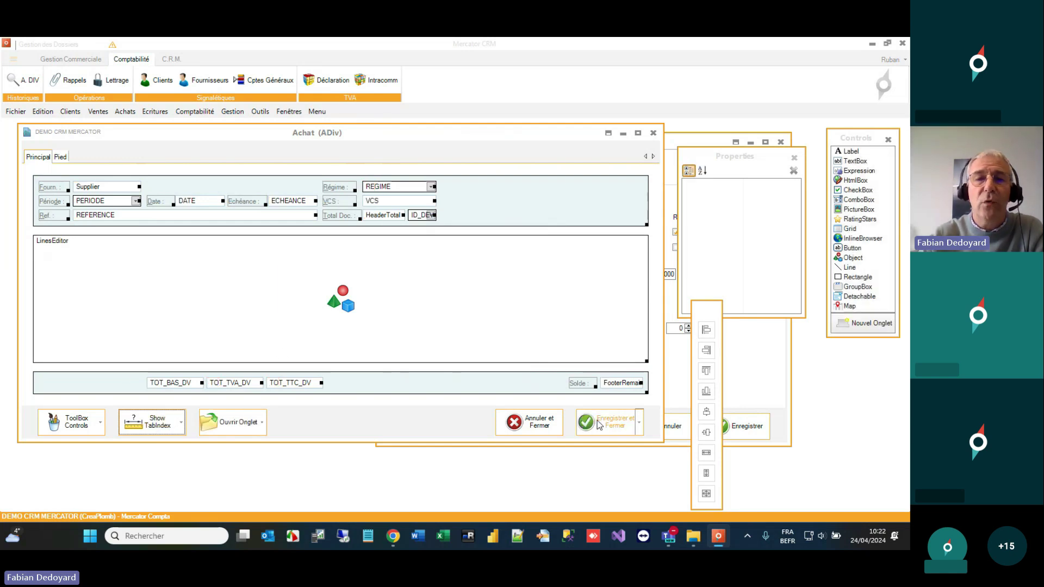
pyautogui.click(599, 425)
pyautogui.click(336, 306)
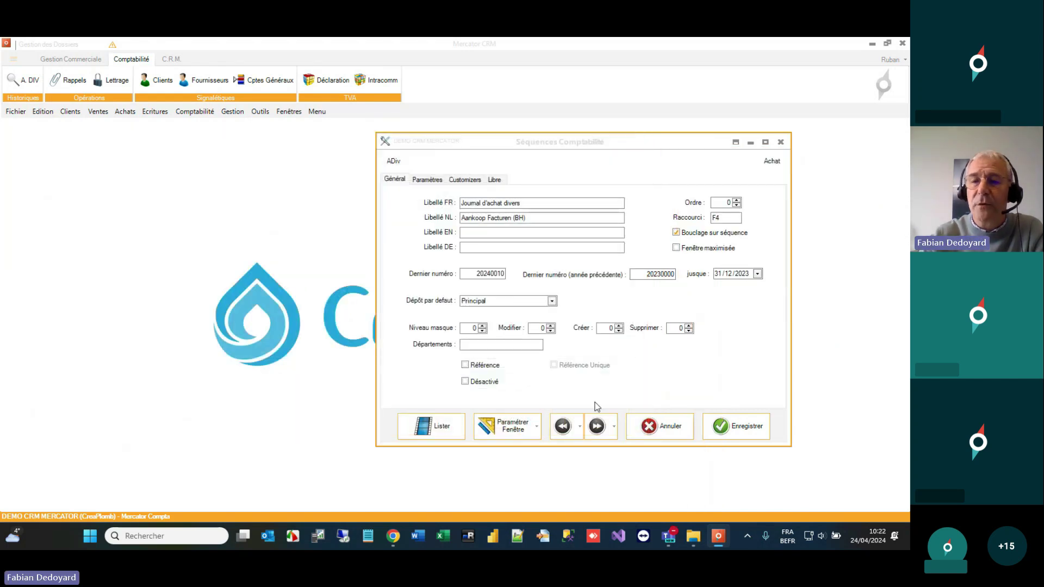
pyautogui.click(713, 429)
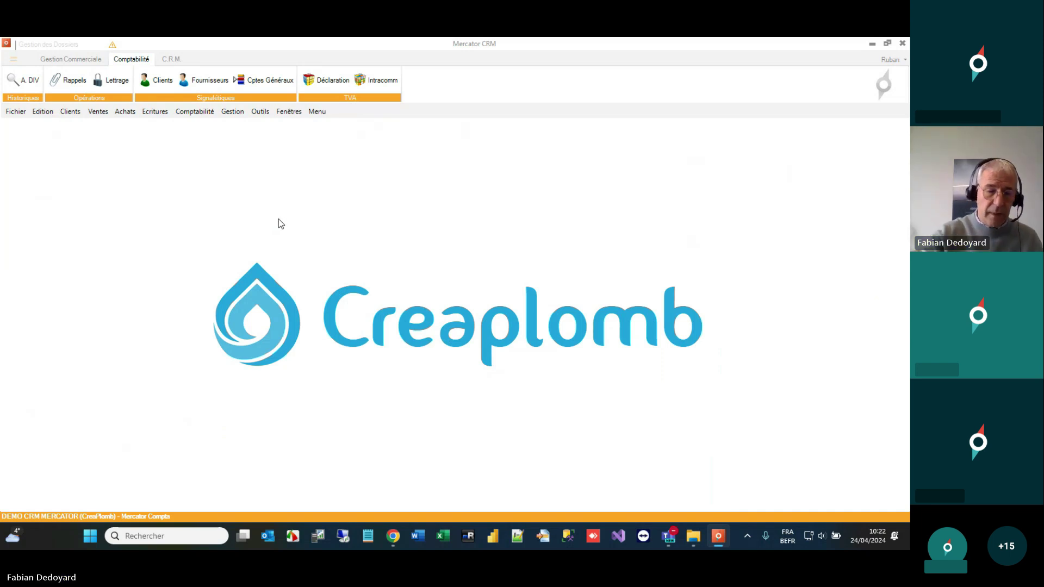
# - Start a new ADiv purchase entry for supplier F8 and set its due date to 25/04/2024
pyautogui.write('F')
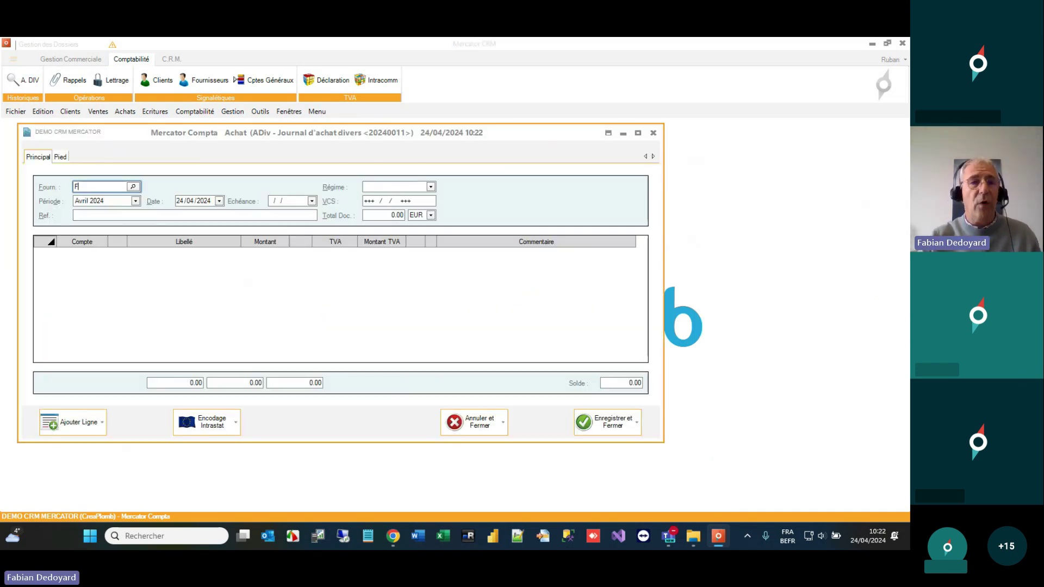
pyautogui.write('8')
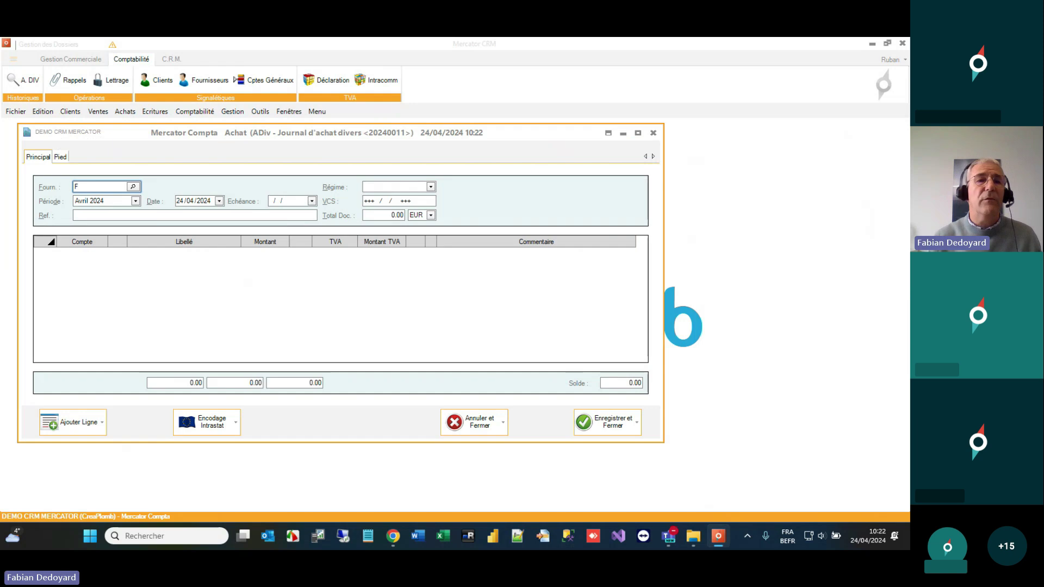
pyautogui.press('Tab')
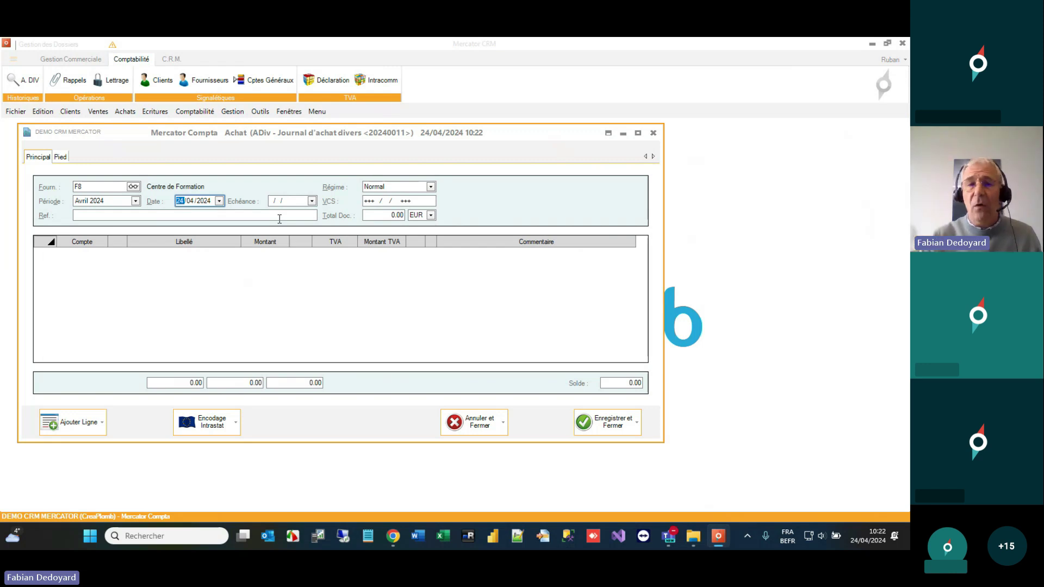
pyautogui.click(279, 217)
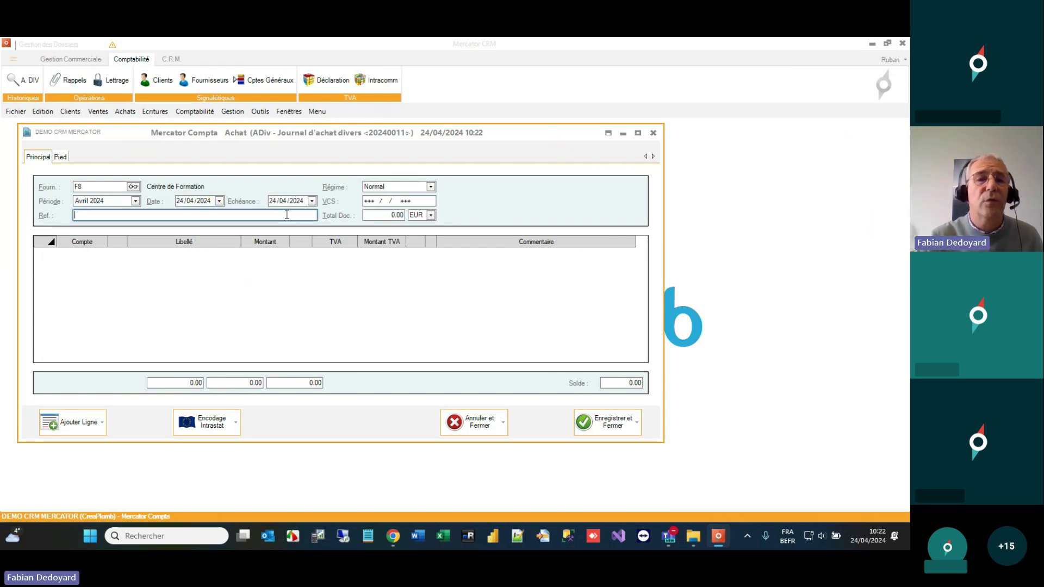
pyautogui.click(274, 203)
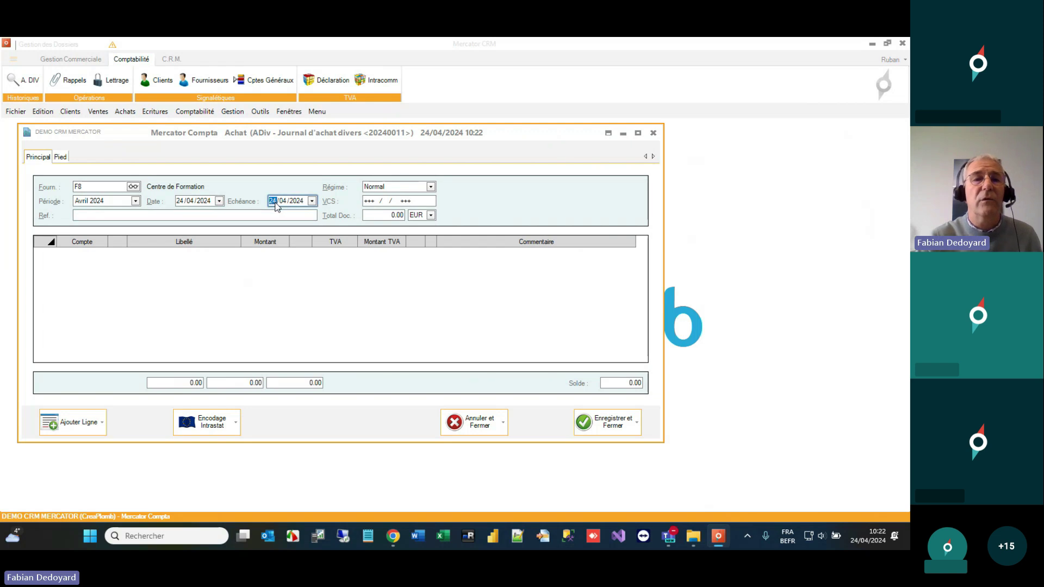
pyautogui.write('25')
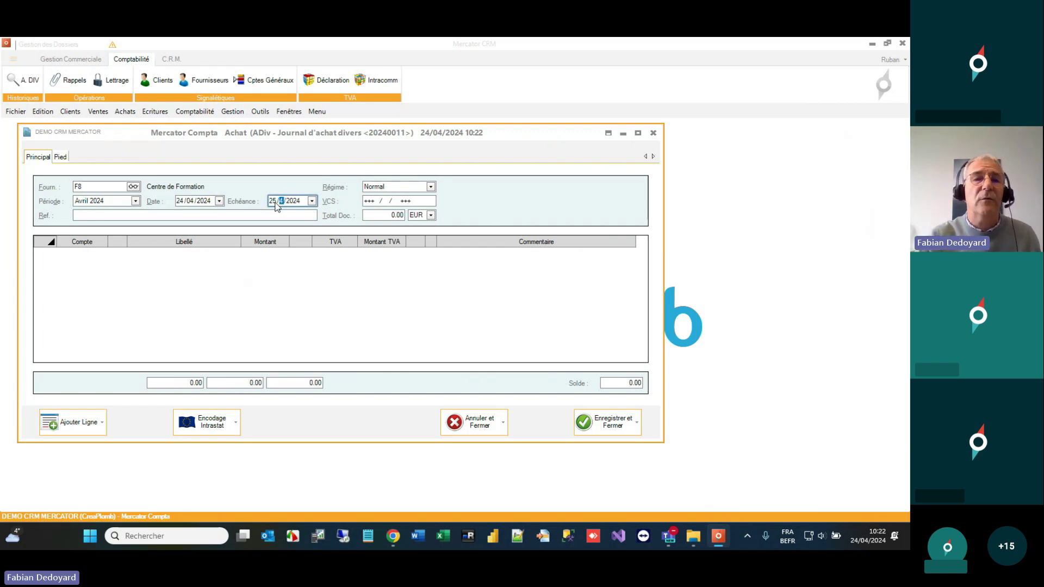
# - Enter the reference "Ref" and a document total of 2420 EUR in the purchase header
pyautogui.click(273, 217)
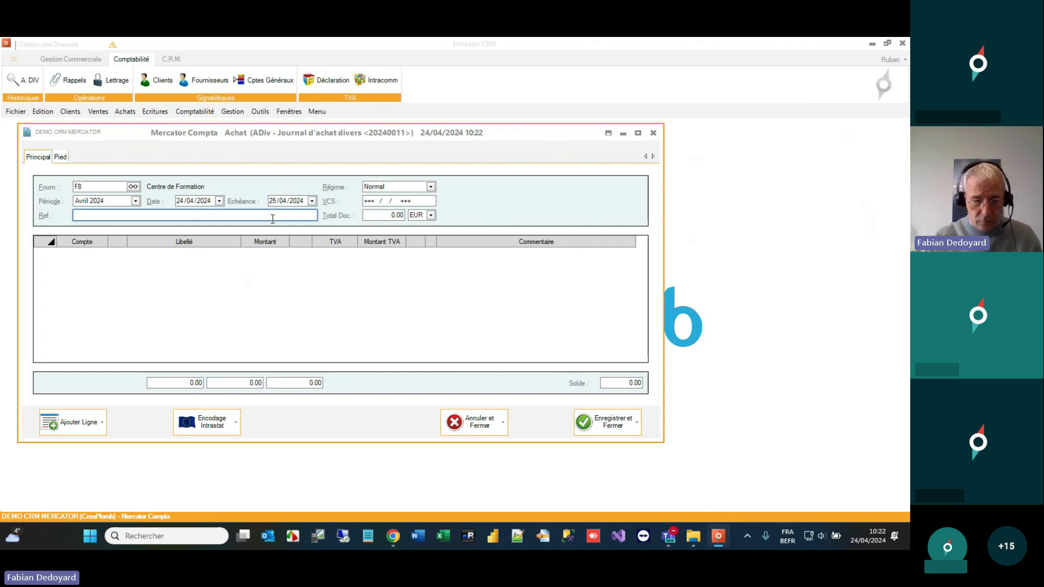
pyautogui.write('Ref')
pyautogui.press('Tab')
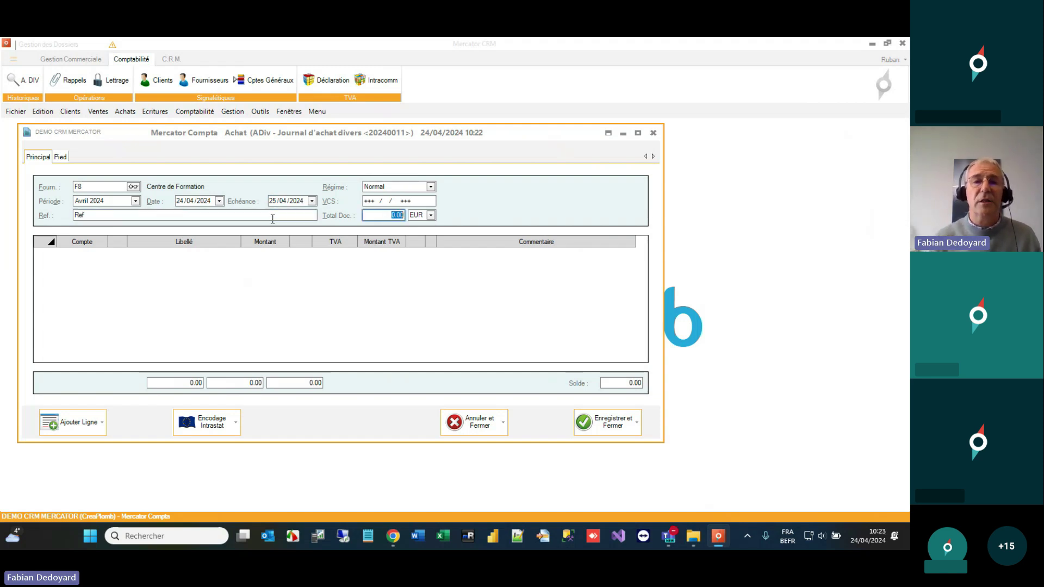
pyautogui.write('2420')
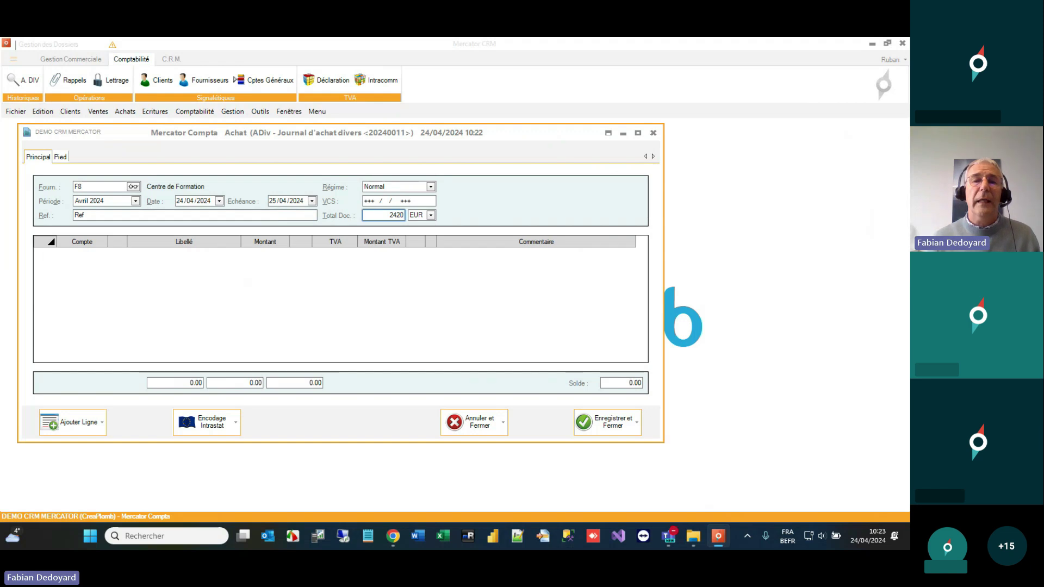
pyautogui.press('Tab')
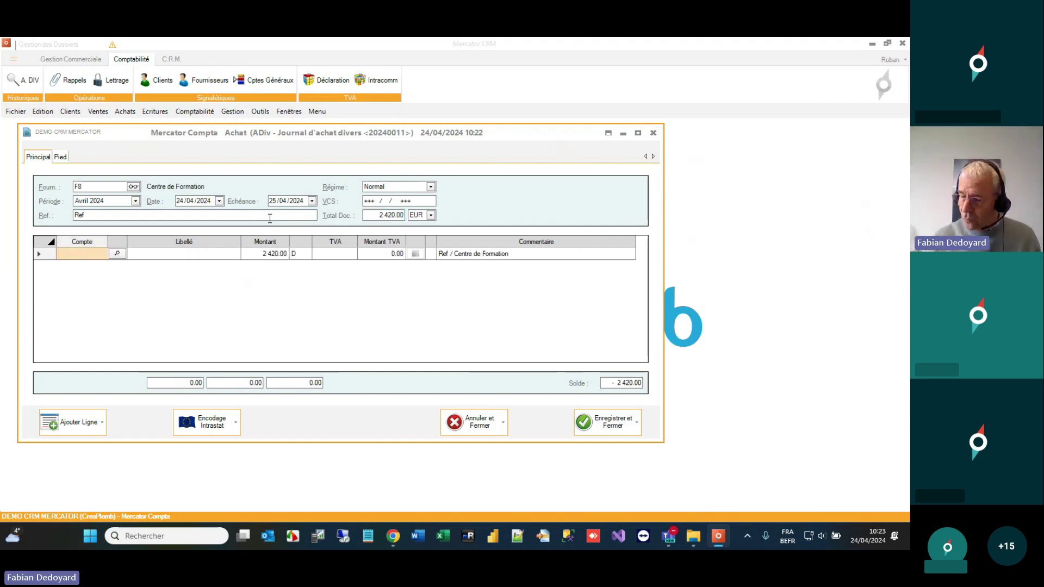
# - Assign general account 600000, ACHATS MATIERES PREMIERES, to the purchase line by searching for 600
pyautogui.write('600')
pyautogui.press('Return')
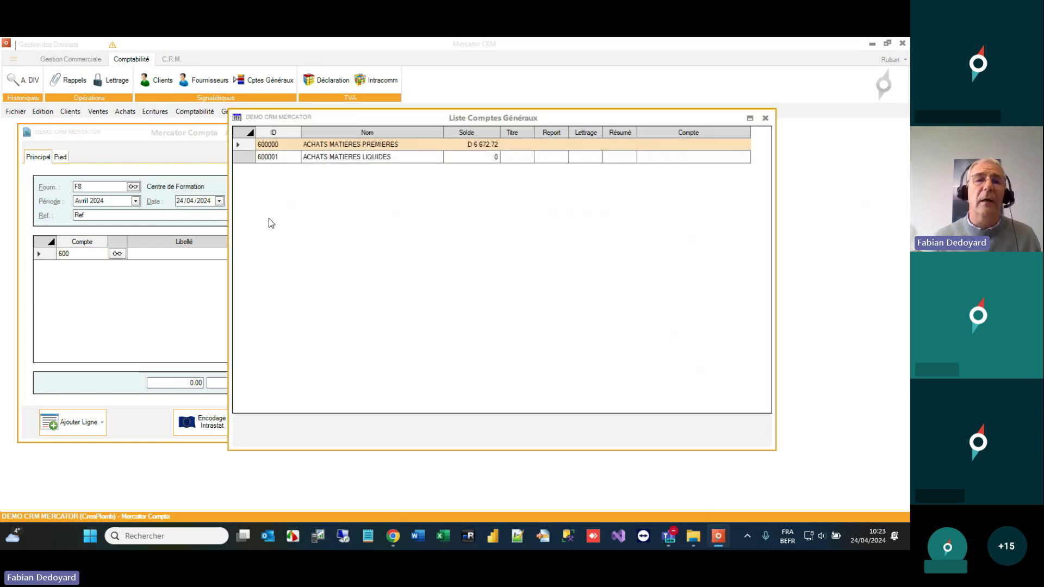
pyautogui.press('Return')
pyautogui.press('Return')
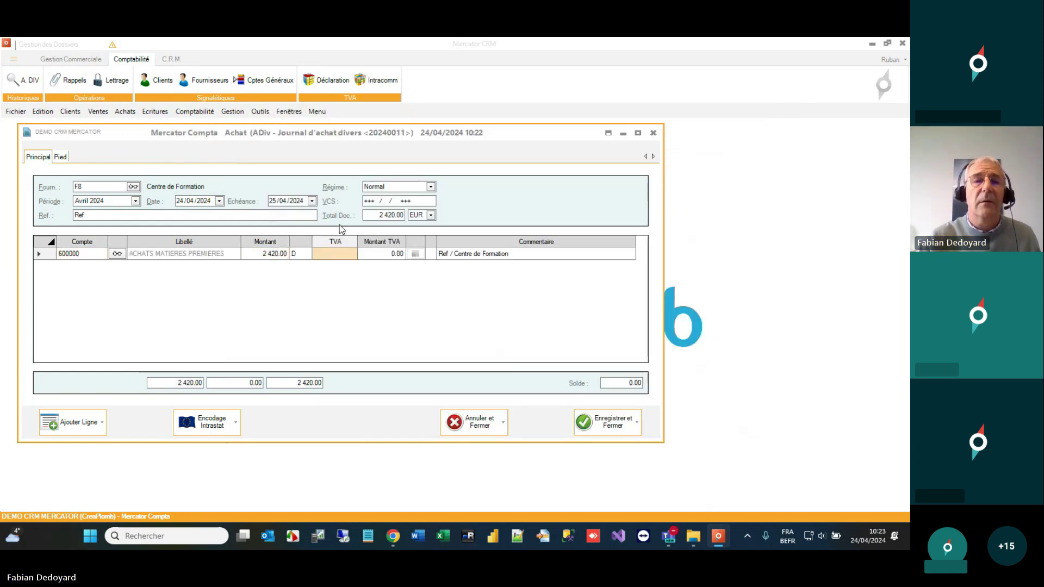
# - Set the purchase line's VAT code to BSD21 and save the entry
pyautogui.click(349, 255)
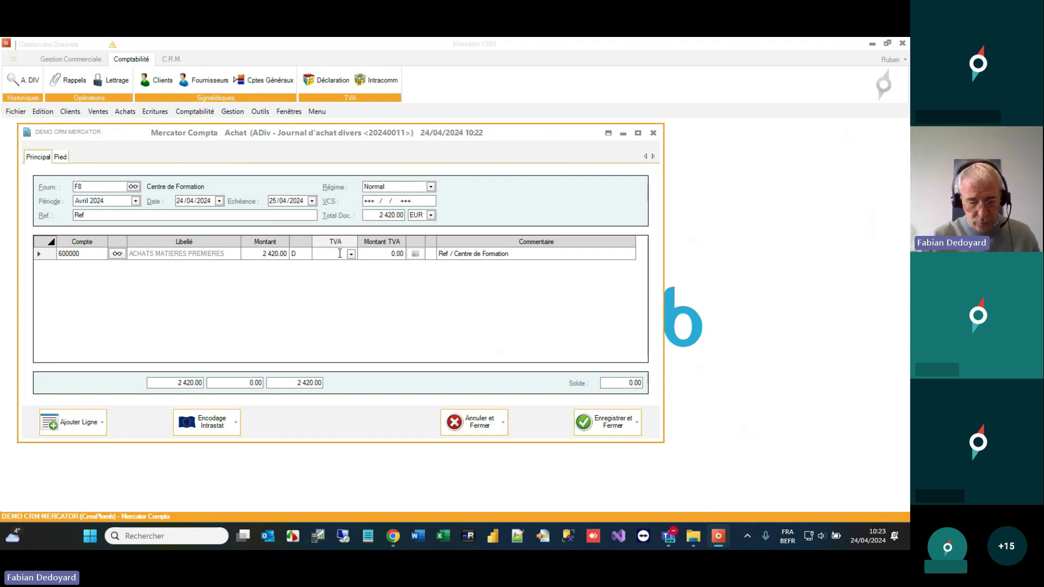
pyautogui.write('BSD0')
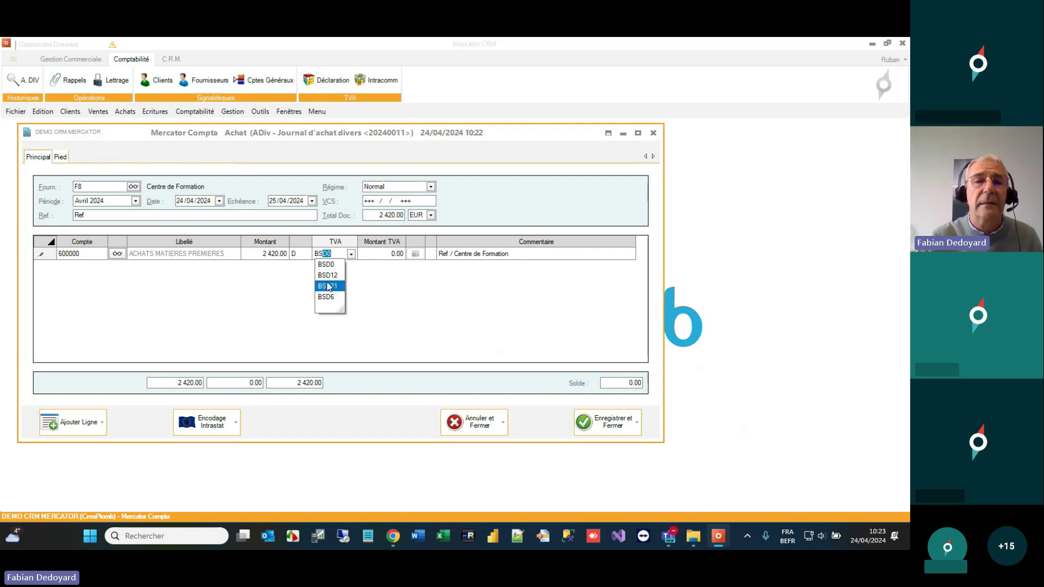
pyautogui.click(329, 286)
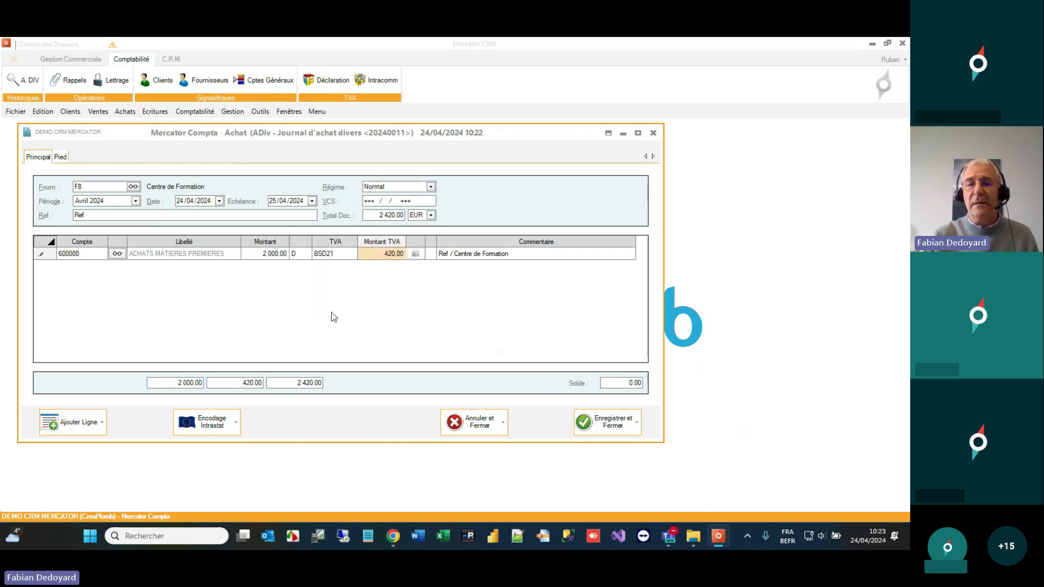
pyautogui.press('Escape')
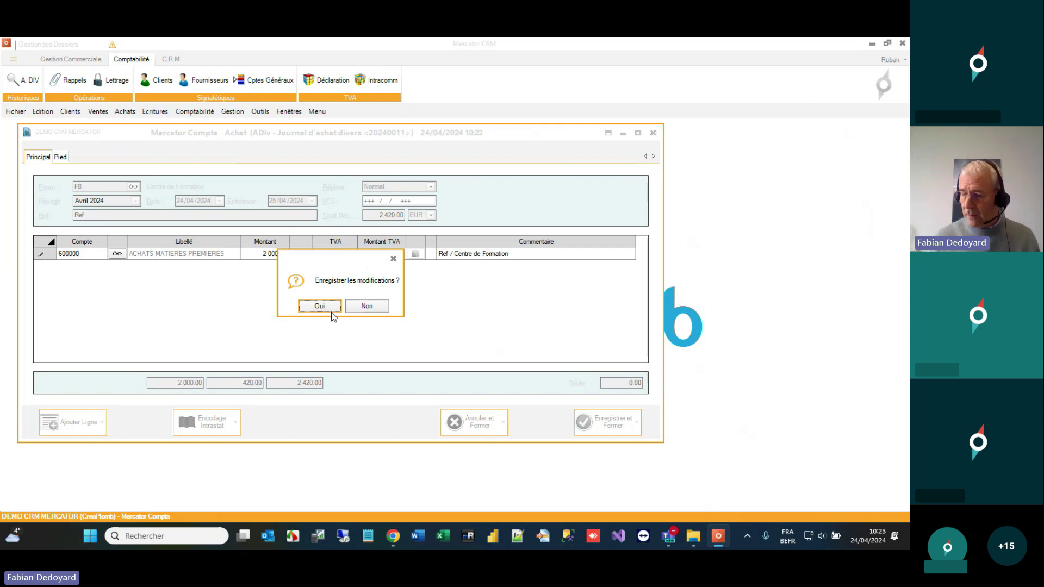
pyautogui.click(331, 311)
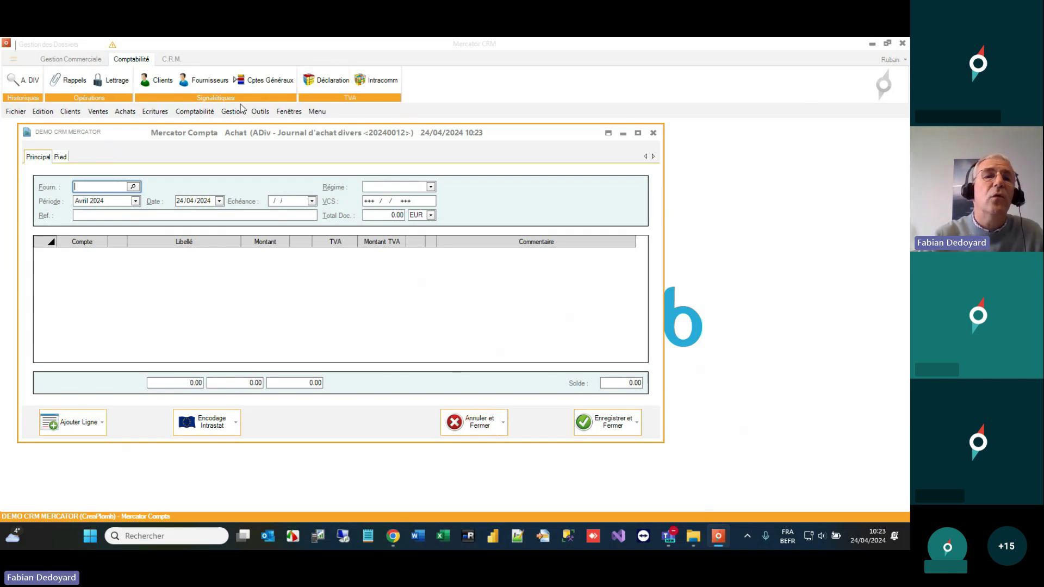
# - Load the record of supplier F8, Centre de Formation, from the supplier list and show its complementary data
pyautogui.click(222, 89)
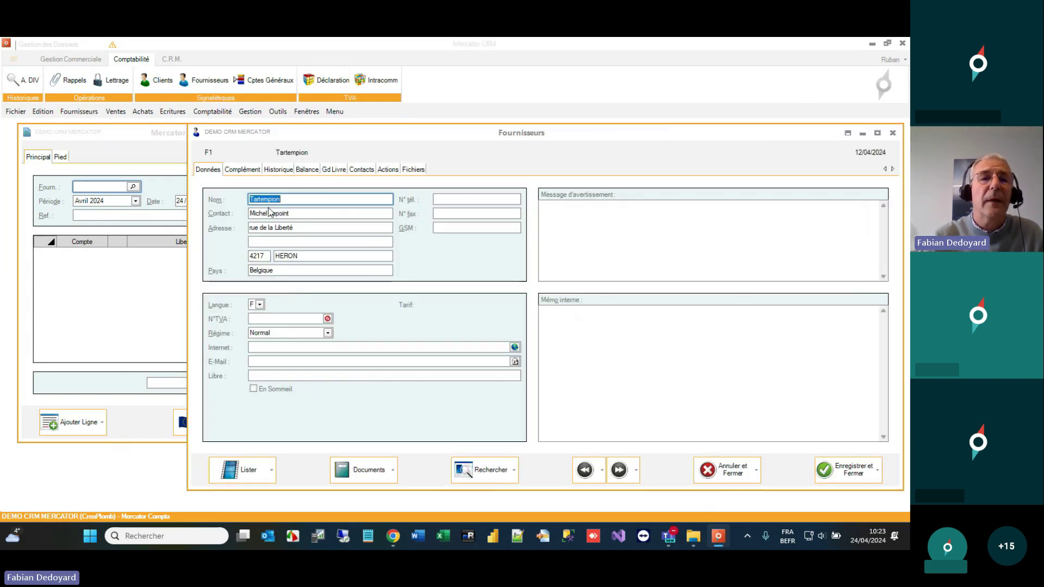
pyautogui.click(244, 472)
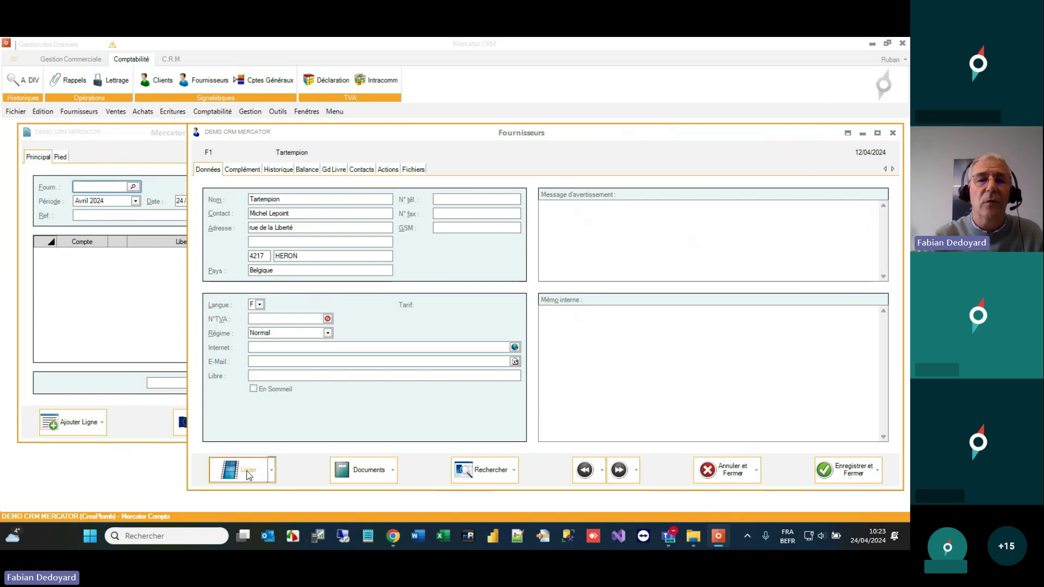
pyautogui.doubleClick(487, 247)
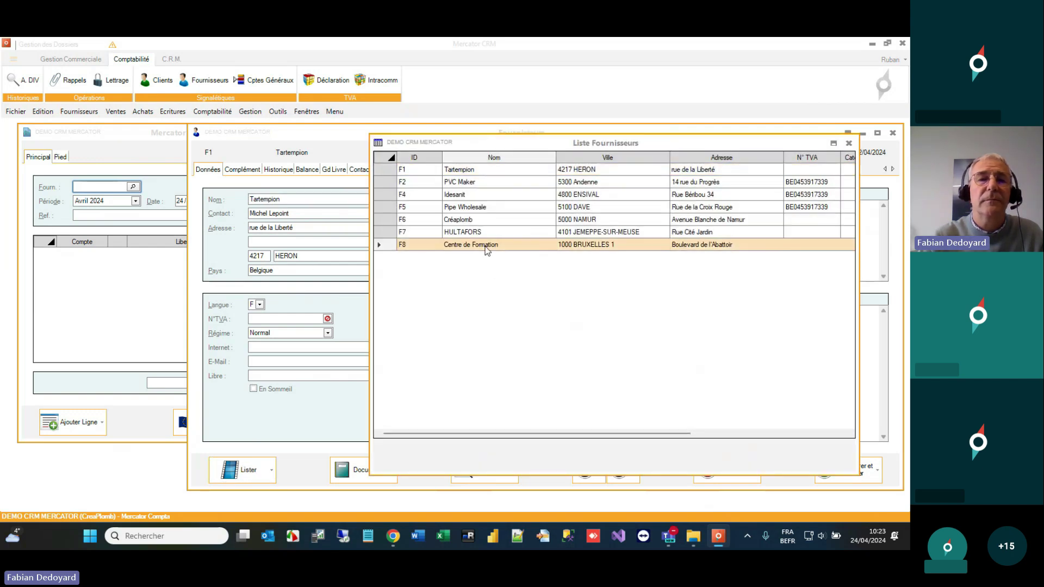
pyautogui.click(234, 169)
# - Set the supplier's default purchase account (Compte A) to 600000, then save and close the supplier record
pyautogui.click(427, 300)
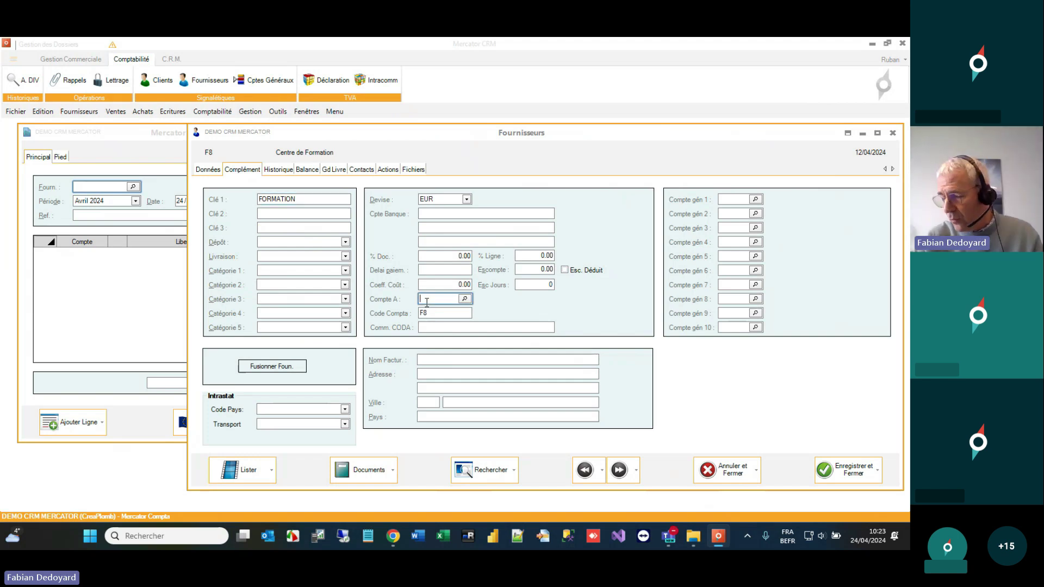
pyautogui.write('6000')
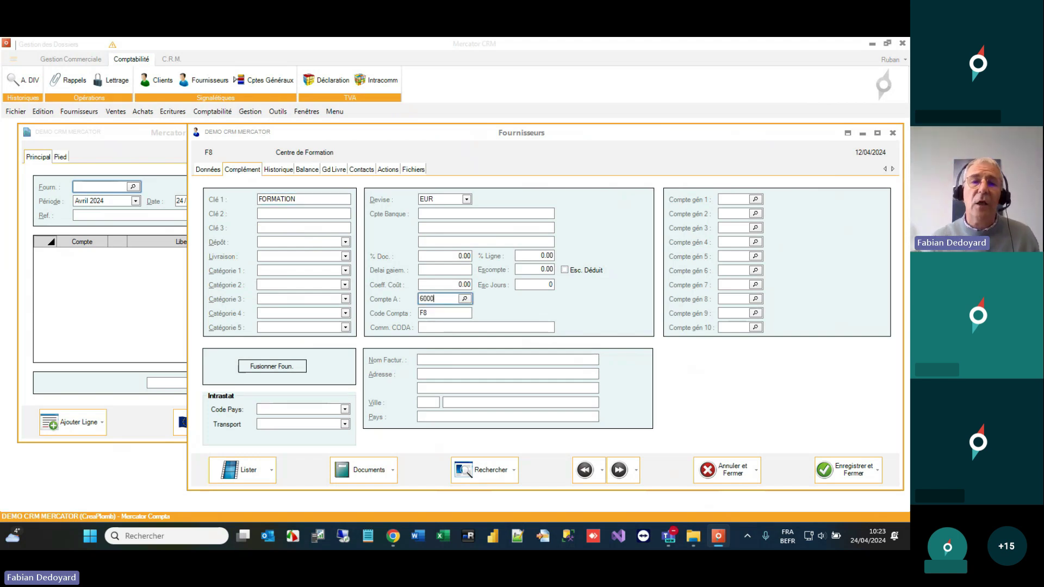
pyautogui.press('Return')
pyautogui.press('Return')
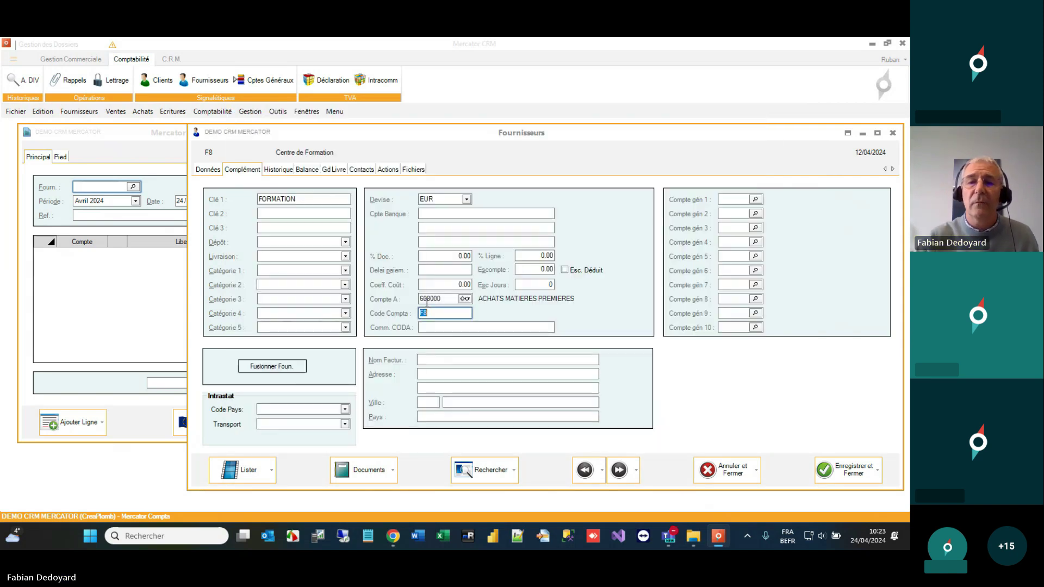
pyautogui.moveTo(581, 136); pyautogui.dragTo(467, 142)
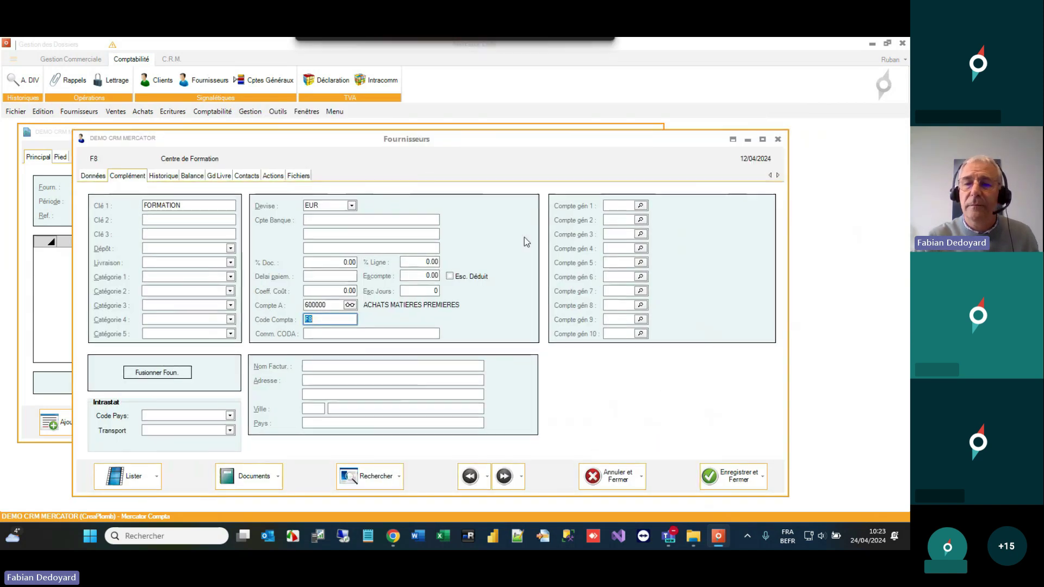
pyautogui.click(730, 477)
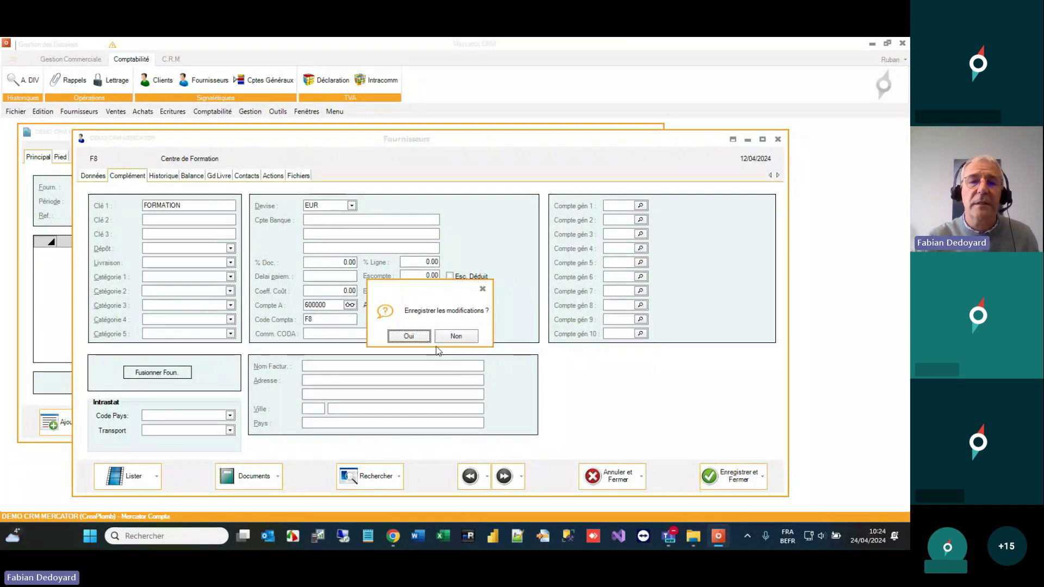
pyautogui.click(412, 338)
# - Fill in the blank purchase entry's header with supplier F8, reference "Ref" and a document total of 1210
pyautogui.click(109, 185)
pyautogui.write('F8')
pyautogui.press('Tab')
pyautogui.press('Tab')
pyautogui.write('Ref')
pyautogui.press('Tab')
pyautogui.write('1210')
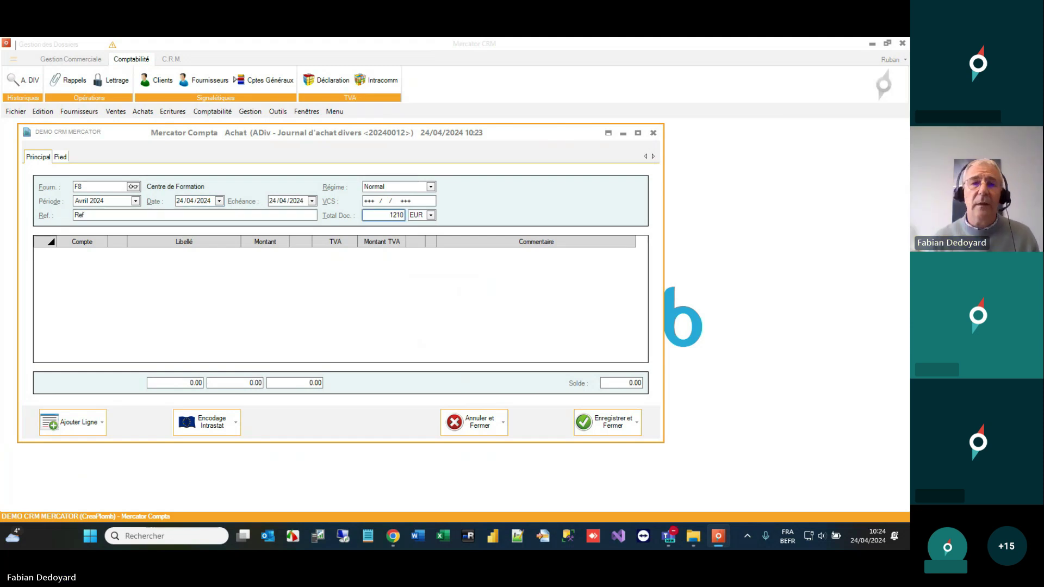
# - Generate the purchase line on account 600000, set its VAT code to BSD21 and save the entry
pyautogui.press('Tab')
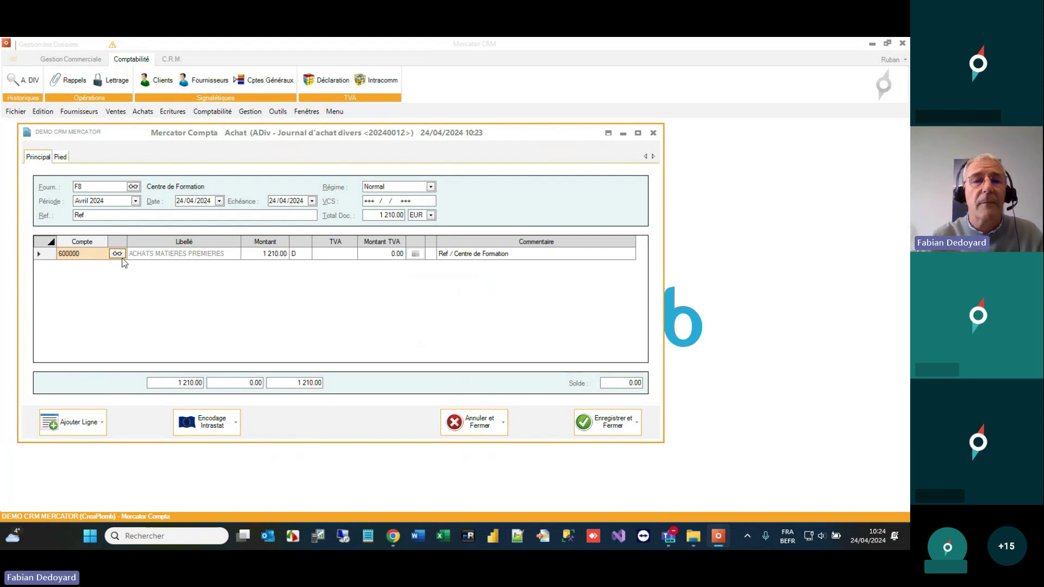
pyautogui.click(321, 257)
pyautogui.click(348, 259)
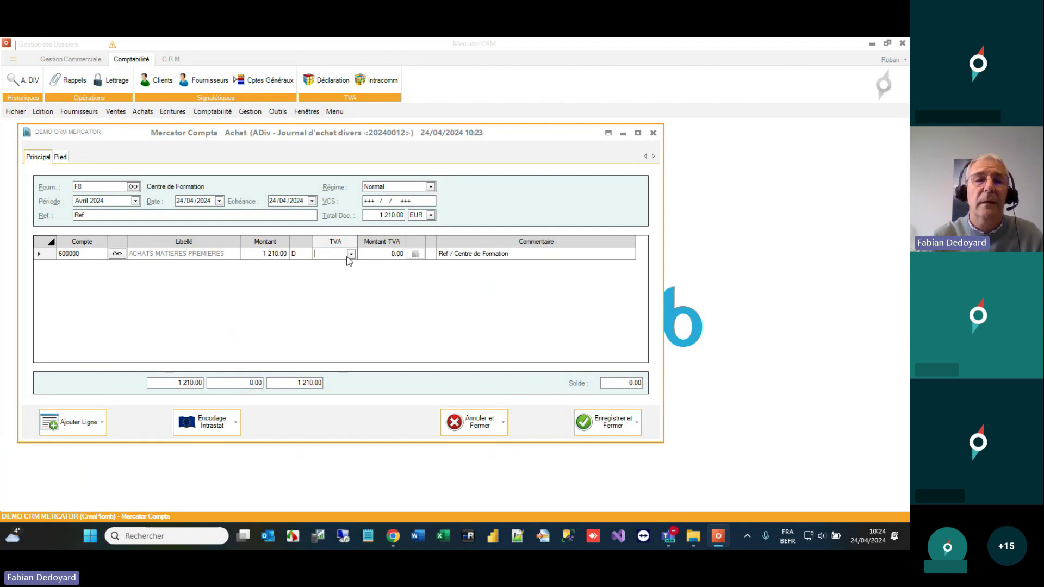
pyautogui.click(351, 255)
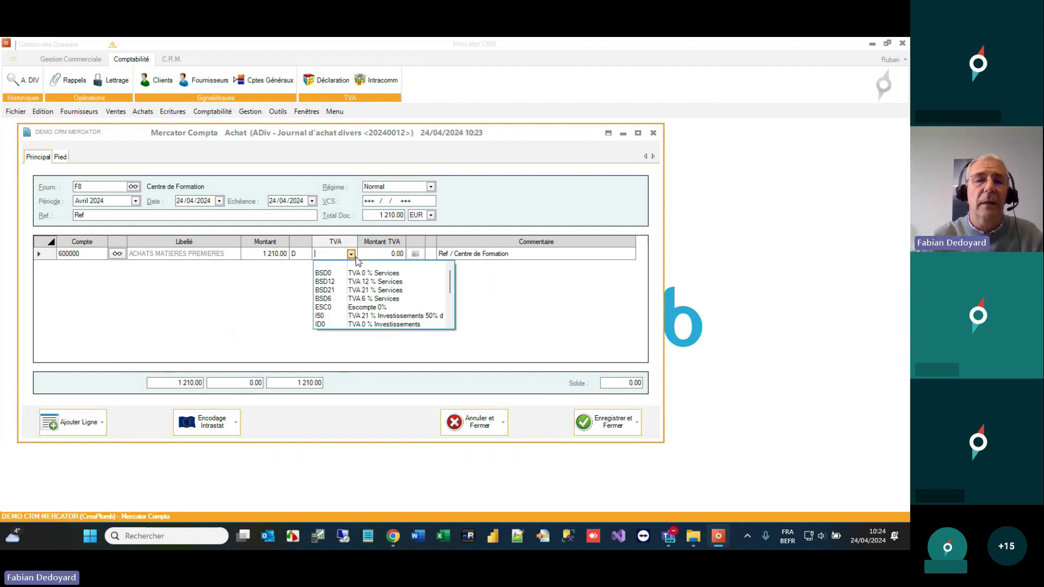
pyautogui.click(363, 291)
pyautogui.press('Return')
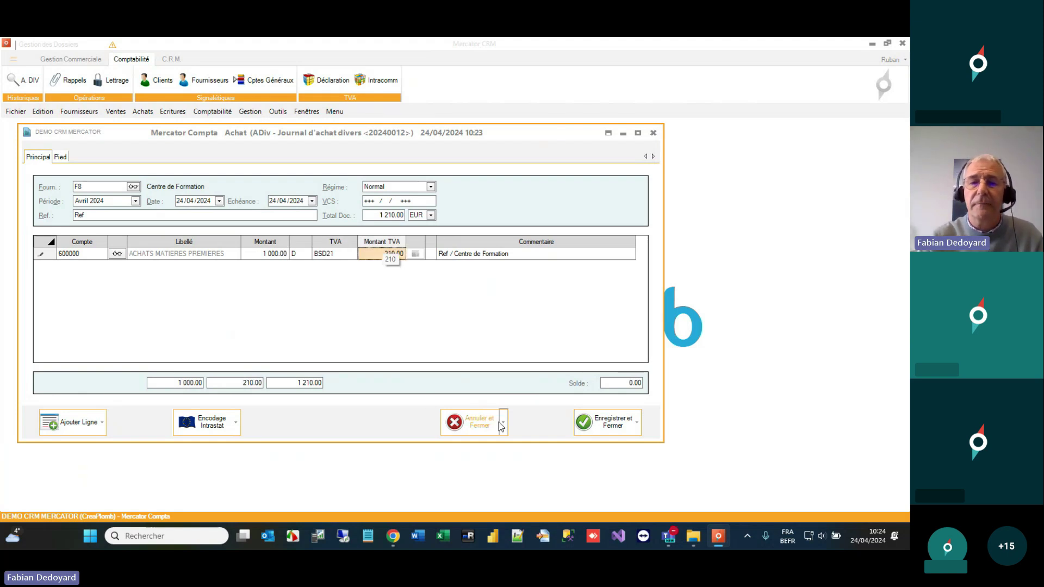
pyautogui.click(604, 420)
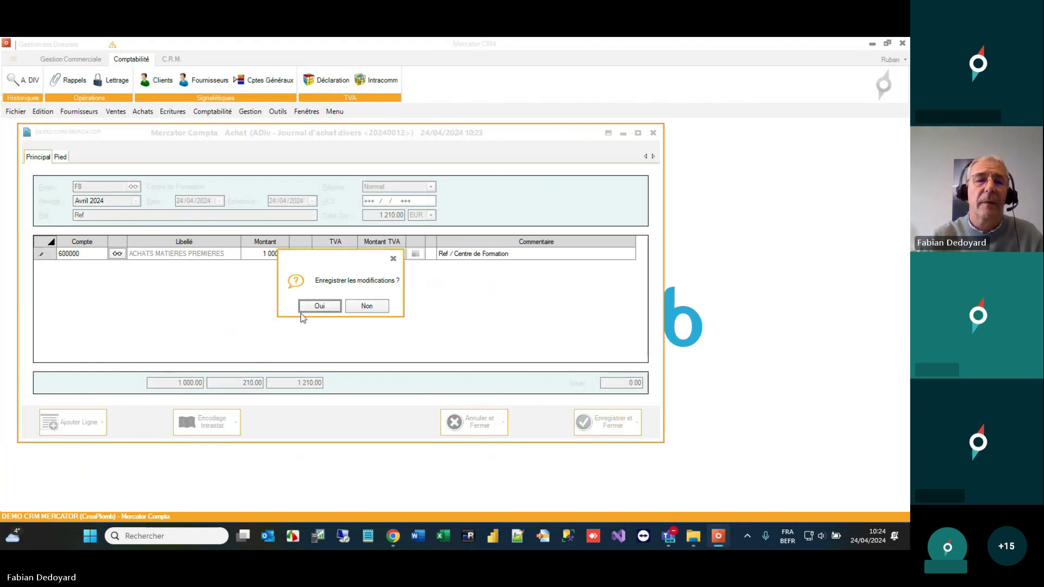
pyautogui.click(318, 306)
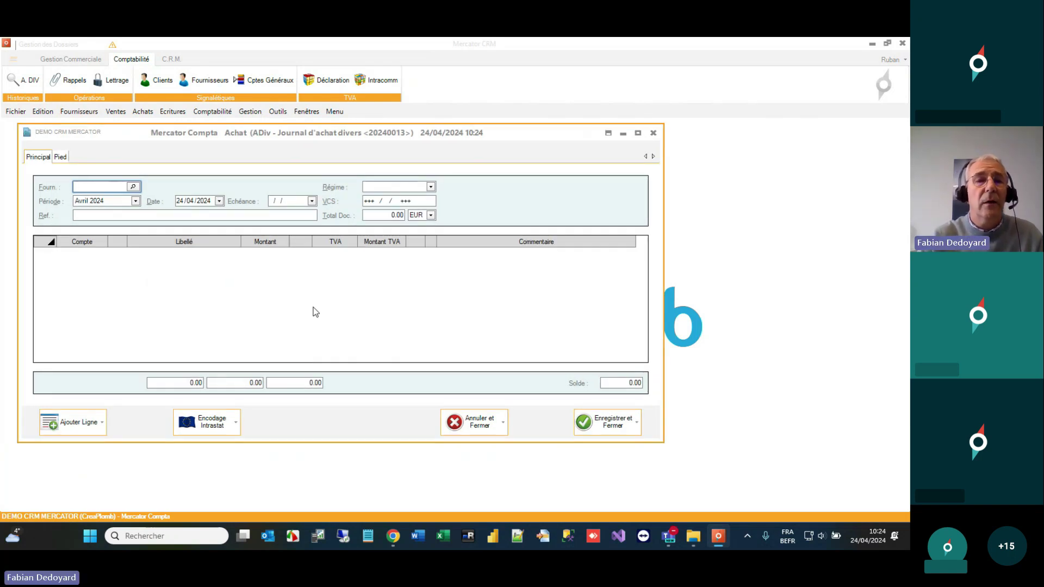
# - Filter the general accounts on Clé 1 "6000" and load account 600000, ACHATS MATIERES PREMIERES
pyautogui.click(269, 81)
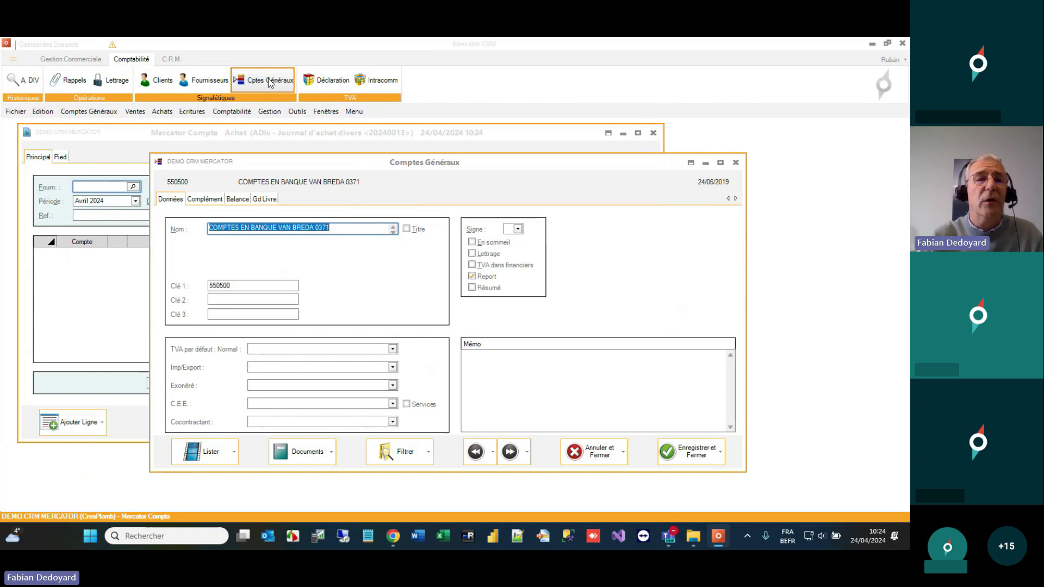
pyautogui.click(403, 455)
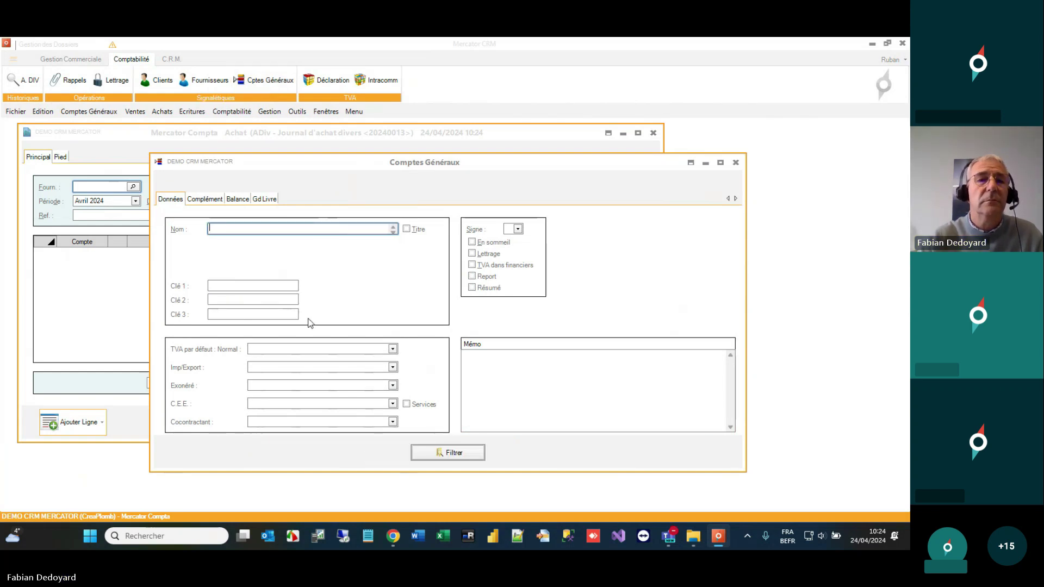
pyautogui.click(274, 286)
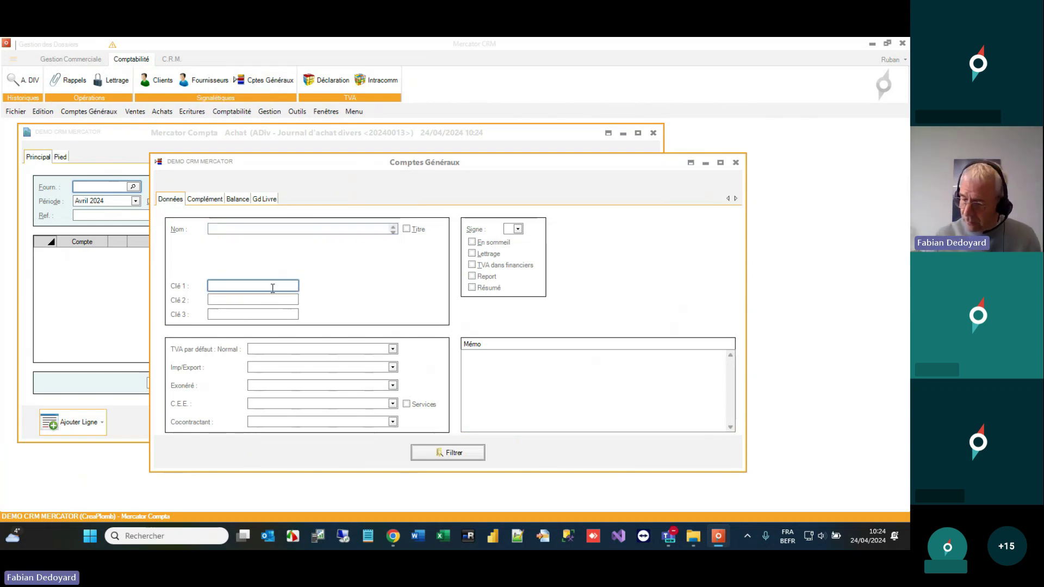
pyautogui.write('6000')
pyautogui.press('Return')
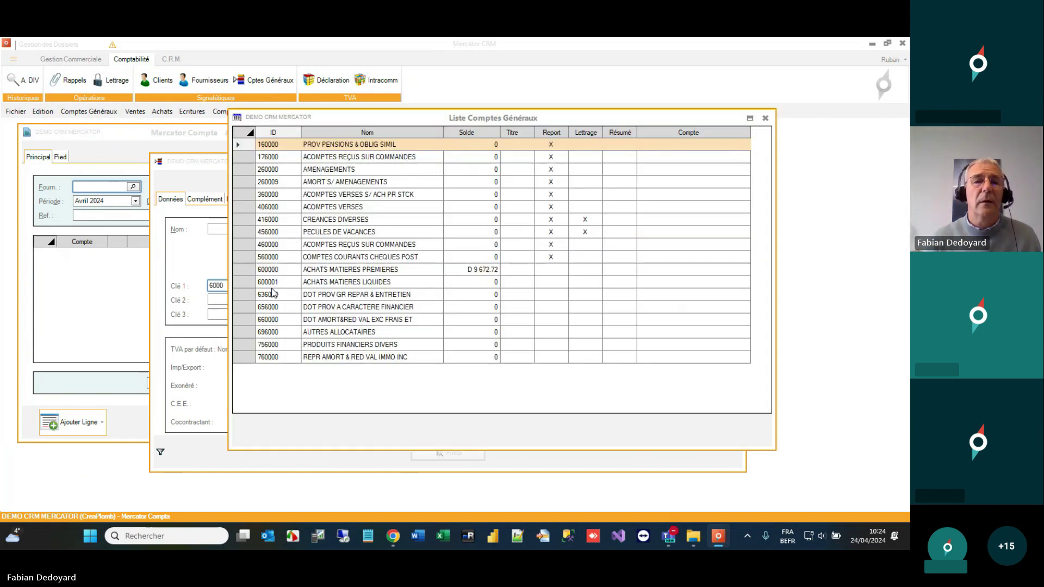
pyautogui.press('Down')
pyautogui.press('Down')
pyautogui.press('Down')
pyautogui.press('Down')
pyautogui.press('Down')
pyautogui.press('Down')
pyautogui.press('Down')
pyautogui.press('Down')
pyautogui.press('Down')
pyautogui.press('Down')
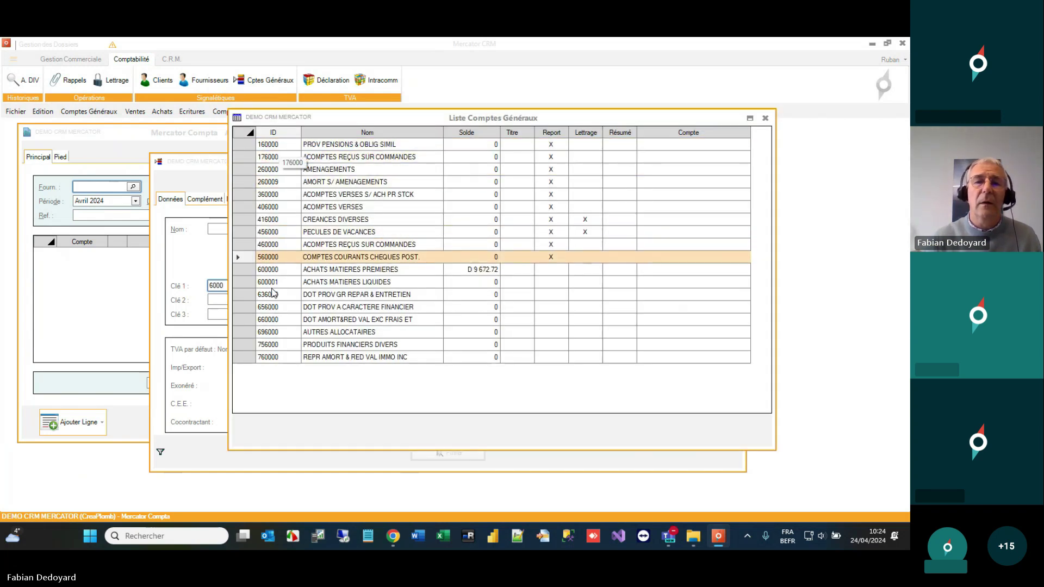
pyautogui.press('Return')
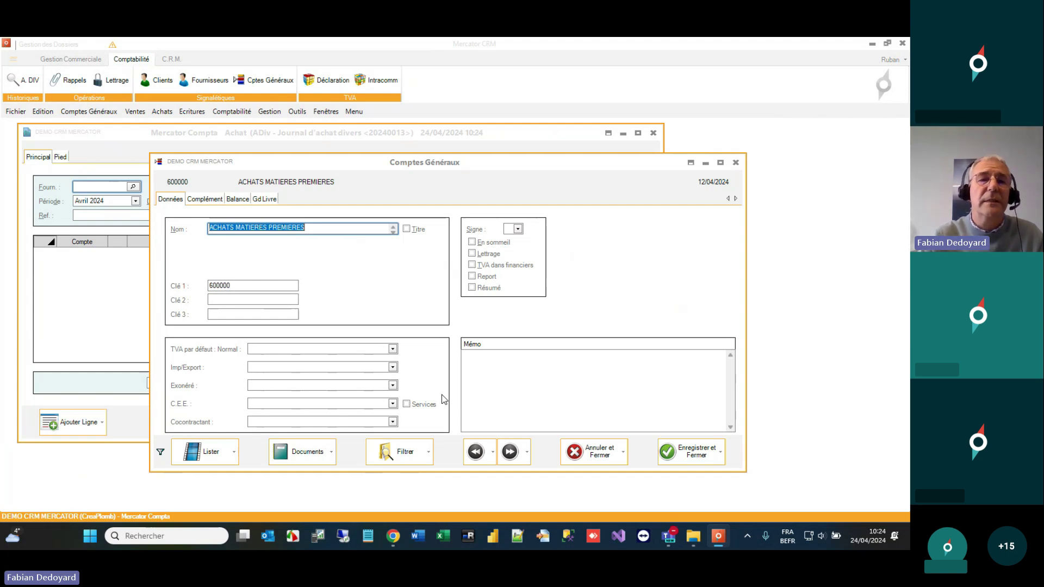
# - Set account 600000's default VAT for the Normal regime to BSD21 (TVA 21 % Services), then save and close the account
pyautogui.click(375, 349)
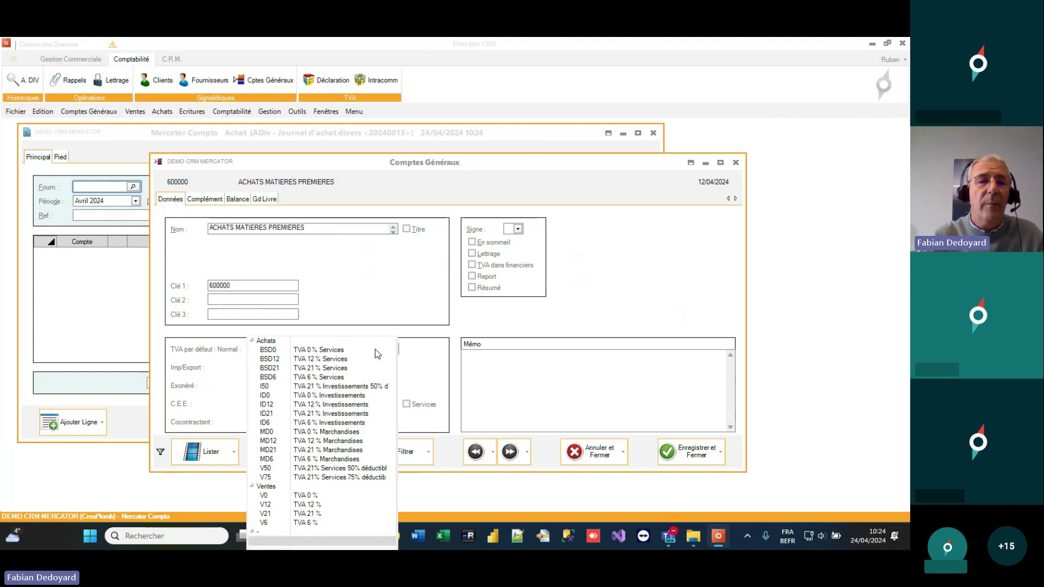
pyautogui.click(306, 368)
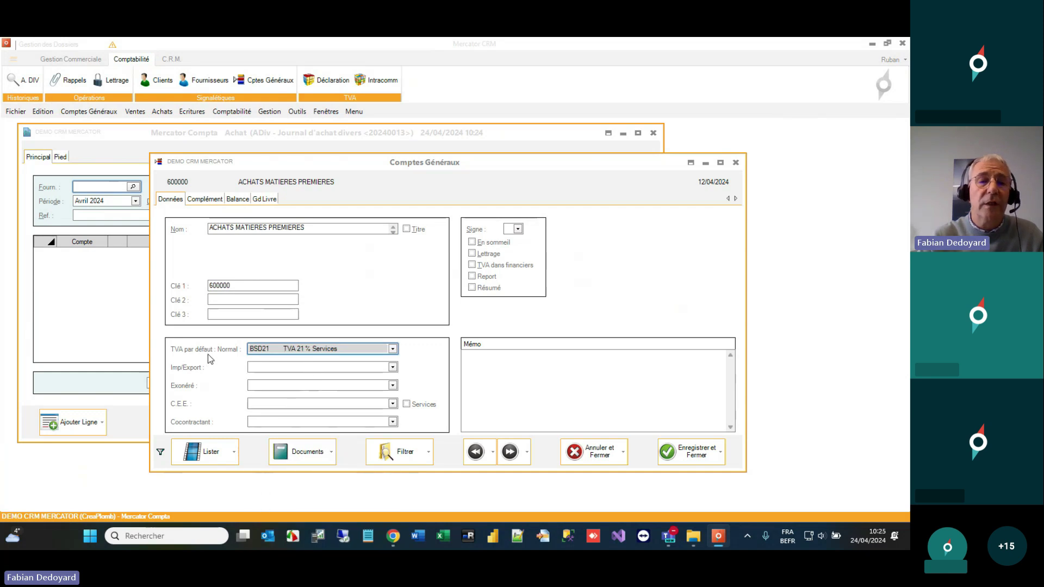
pyautogui.click(297, 369)
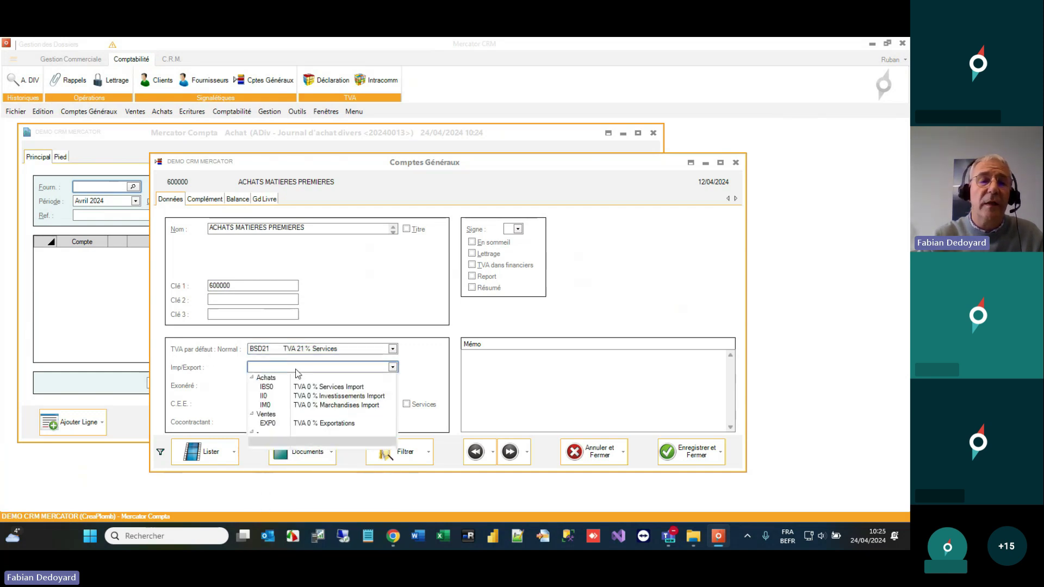
pyautogui.click(296, 370)
pyautogui.click(276, 386)
pyautogui.click(275, 387)
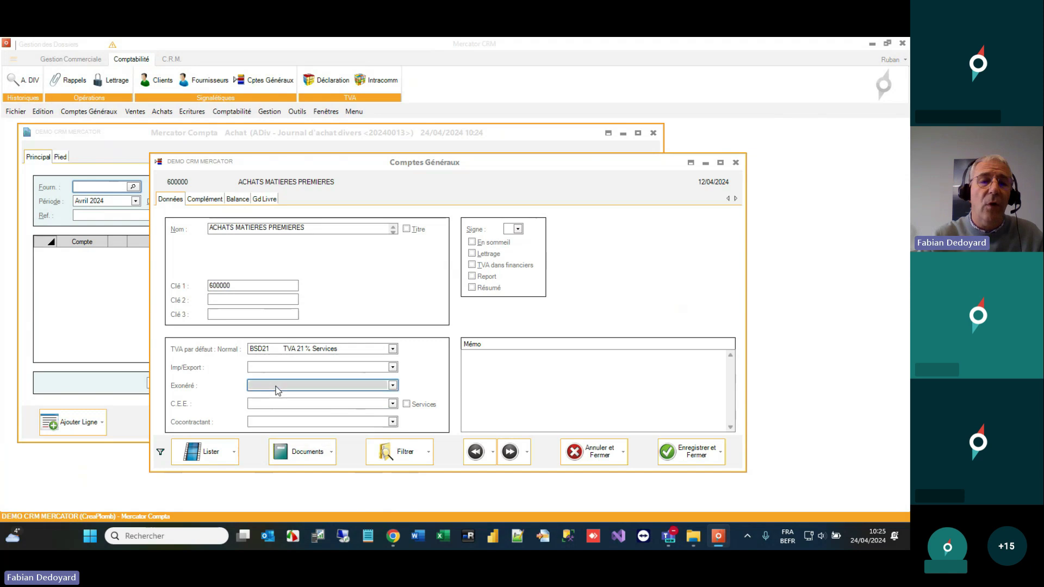
pyautogui.click(271, 404)
pyautogui.click(232, 405)
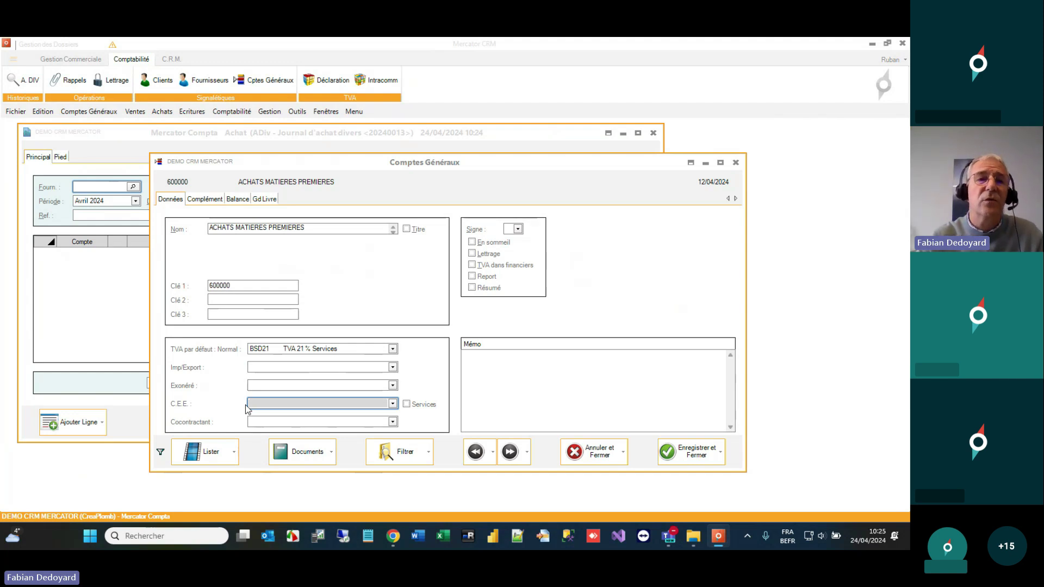
pyautogui.click(693, 456)
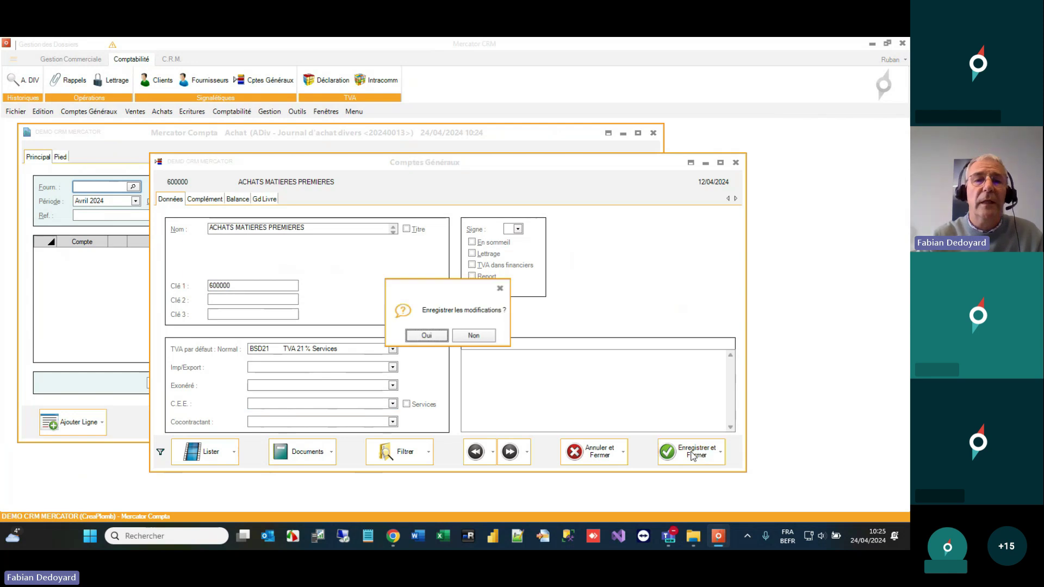
pyautogui.click(438, 336)
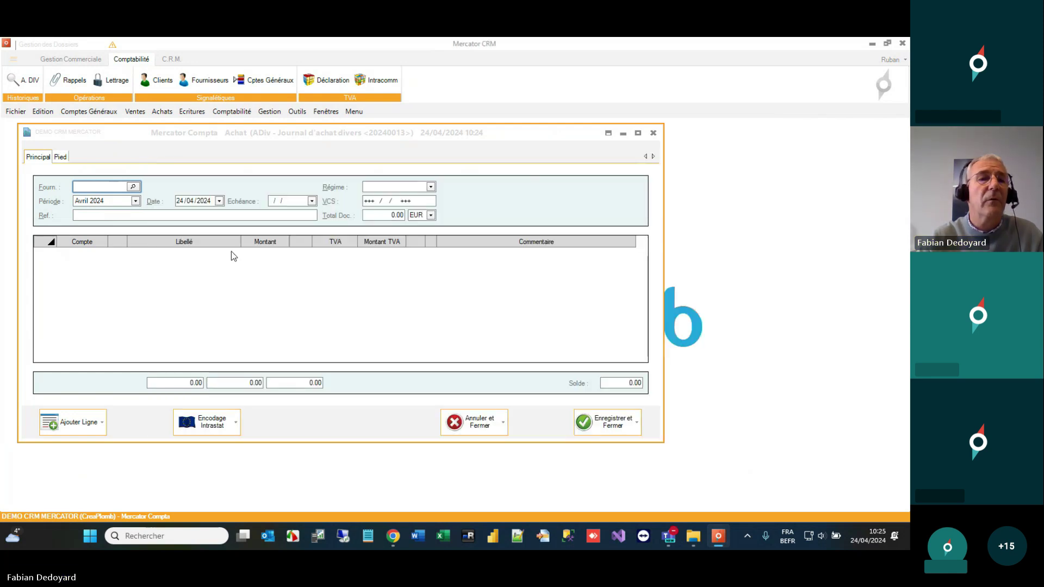
# - Fill in the blank purchase entry with supplier F8, reference "r" and a document total of 1210, and generate its purchase line
pyautogui.click(115, 186)
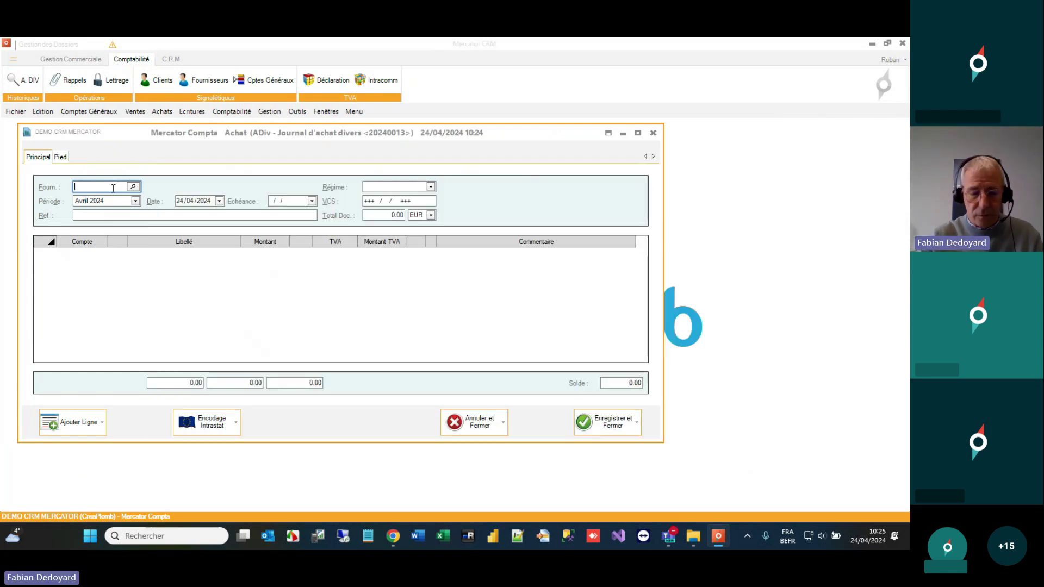
pyautogui.write('F8')
pyautogui.press('Return')
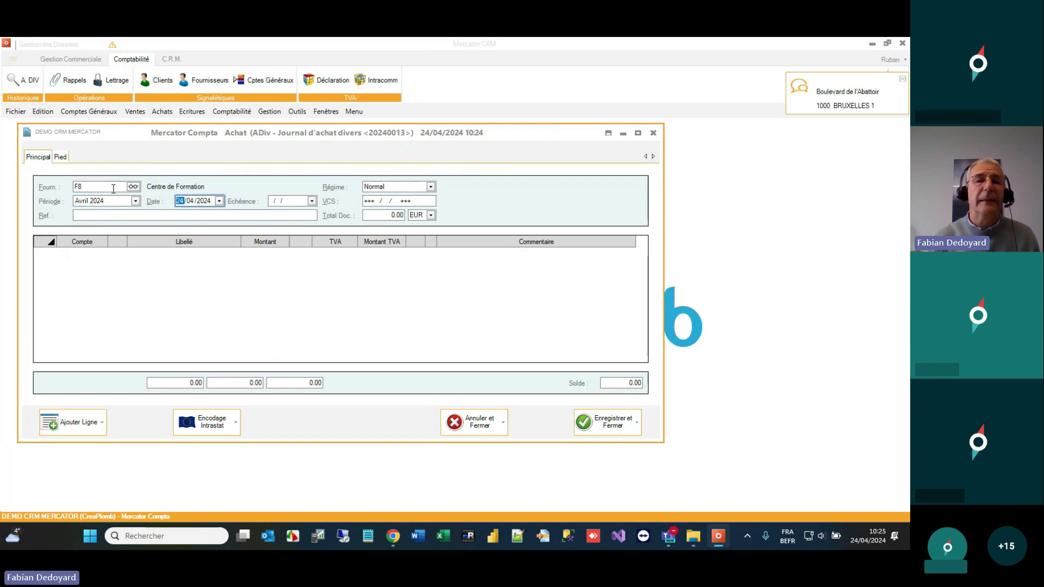
pyautogui.press('Return')
pyautogui.press('Return')
pyautogui.write('r')
pyautogui.press('Return')
pyautogui.write('1 210')
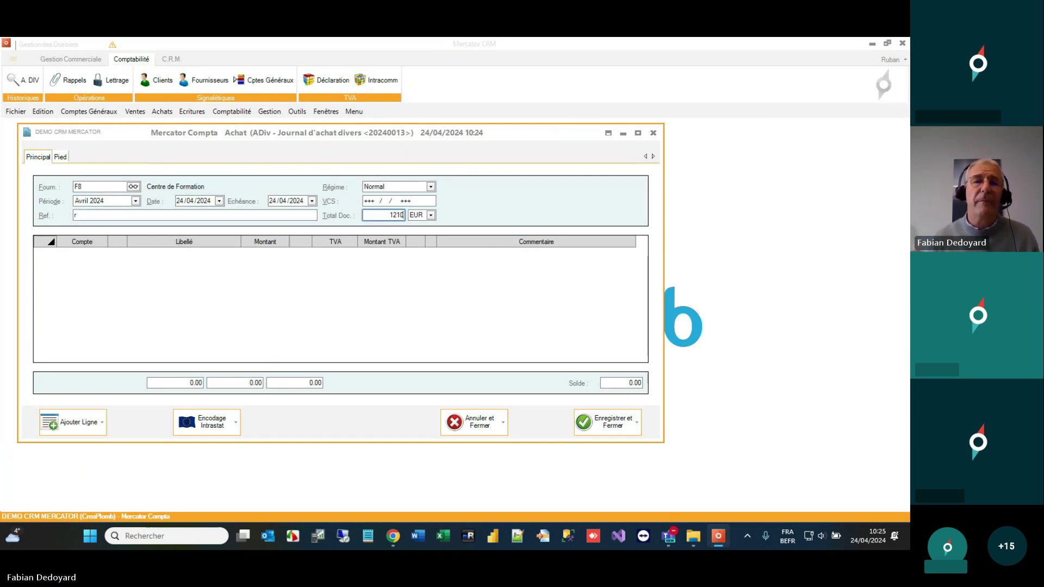
pyautogui.press('Return')
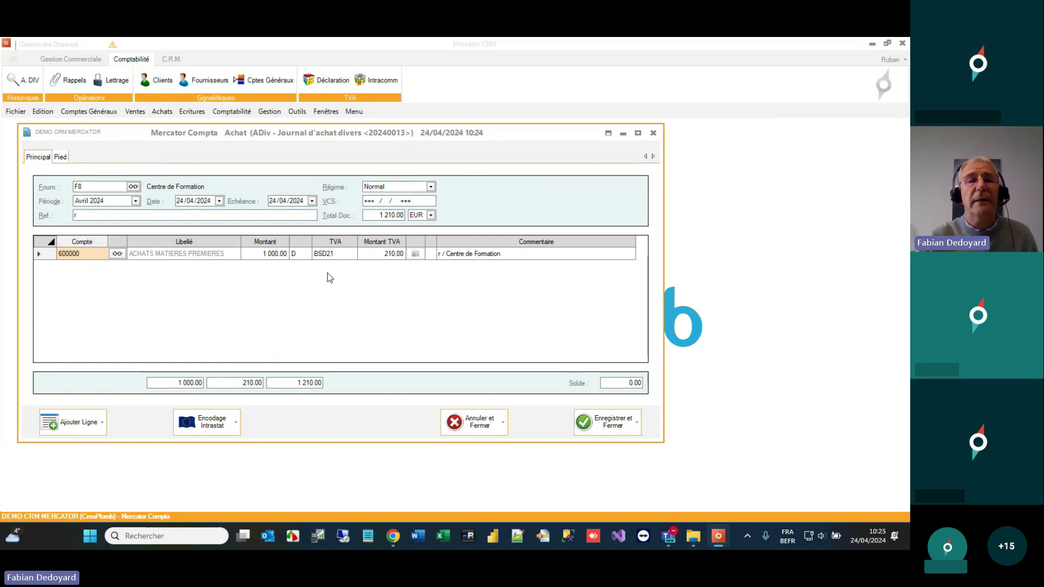
# - Check the VAT codes available for the purchase line, keep BSD21 and save the entry
pyautogui.click(334, 254)
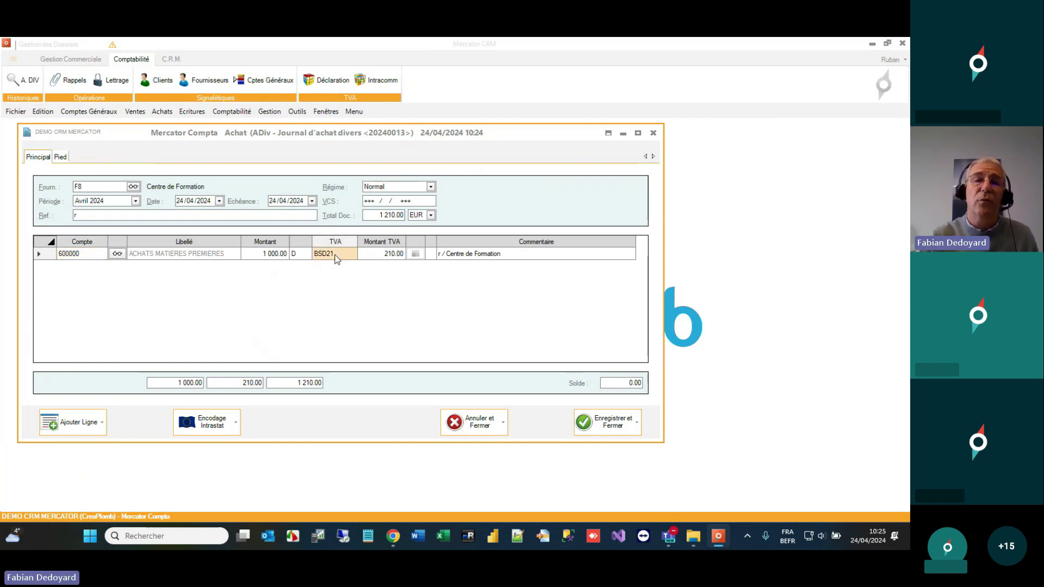
pyautogui.click(351, 255)
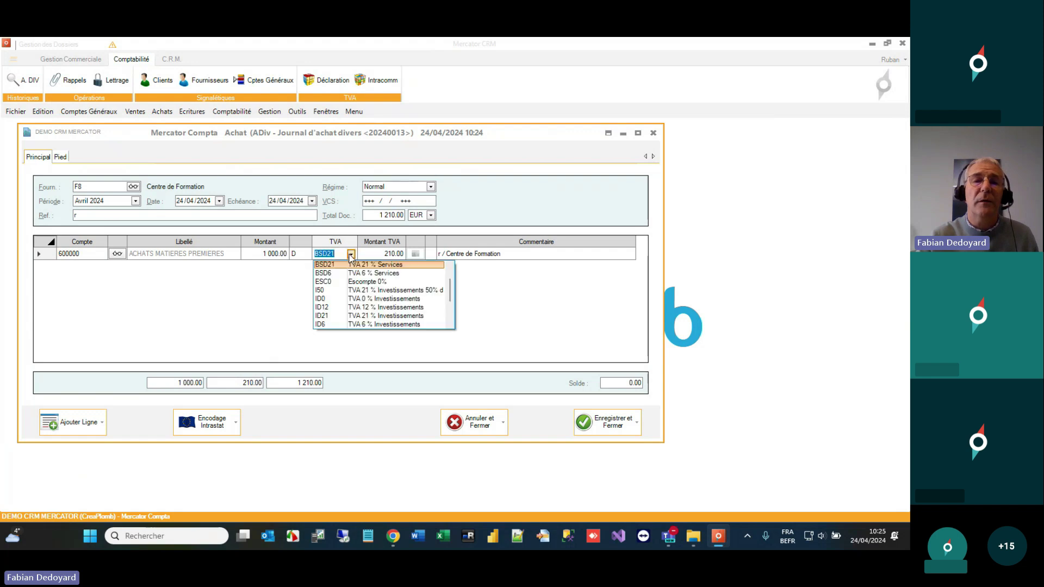
pyautogui.click(351, 255)
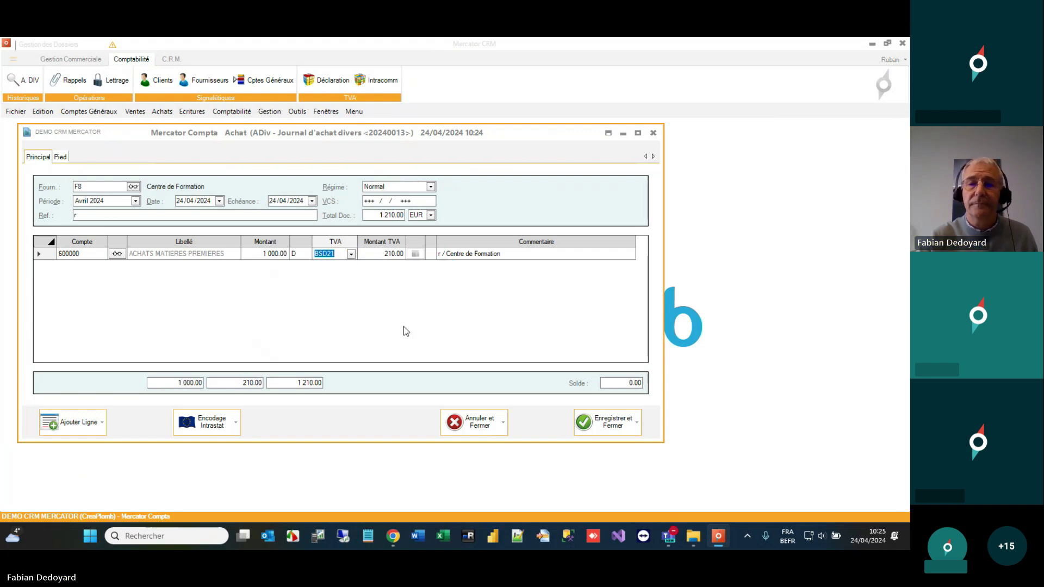
pyautogui.click(619, 428)
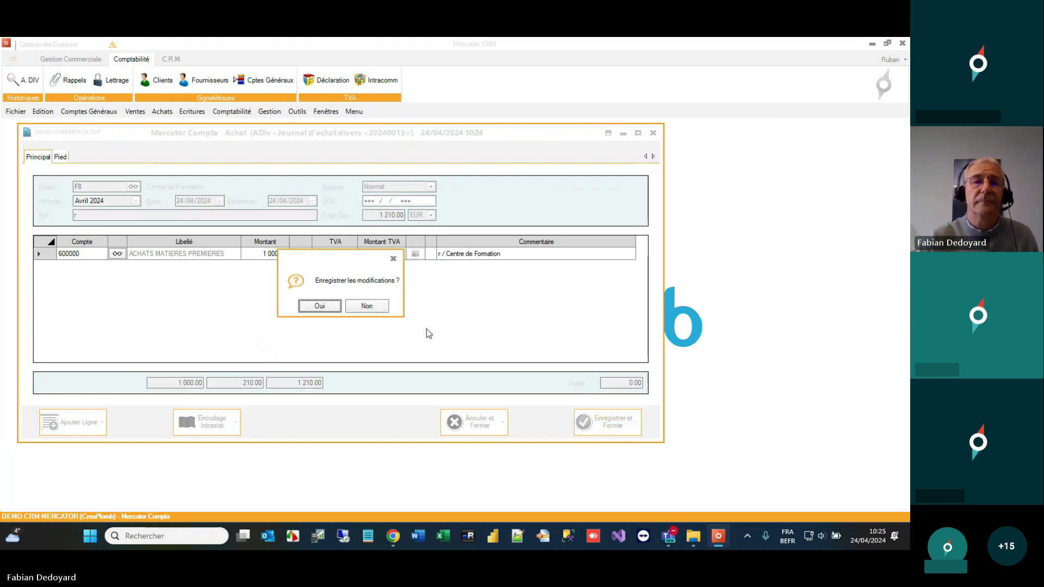
pyautogui.click(329, 306)
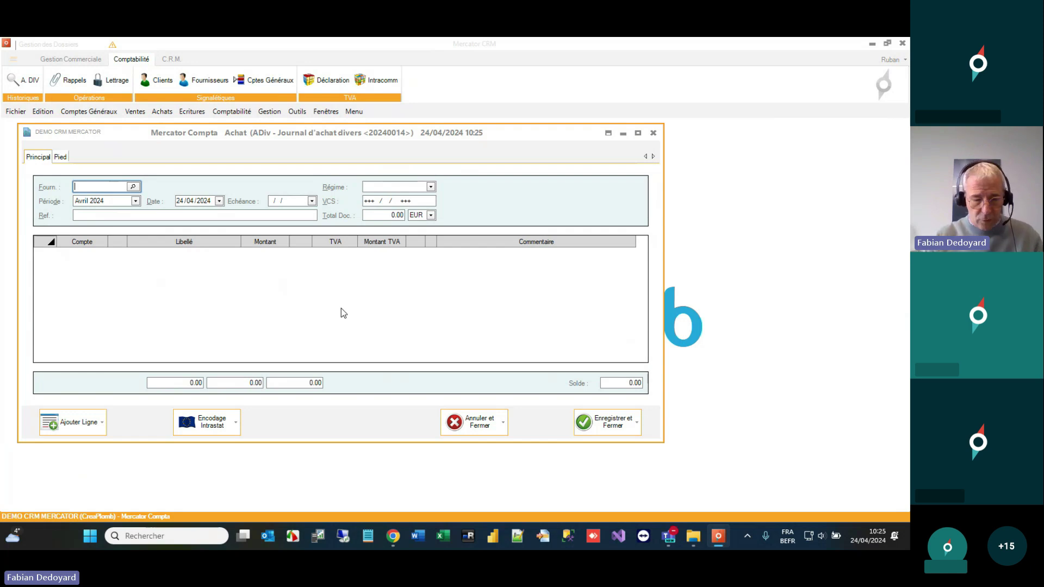
# - Encode another purchase for supplier F8 with reference "r" and a document total of 1210, generating its default line
pyautogui.write('F8')
pyautogui.press('Tab')
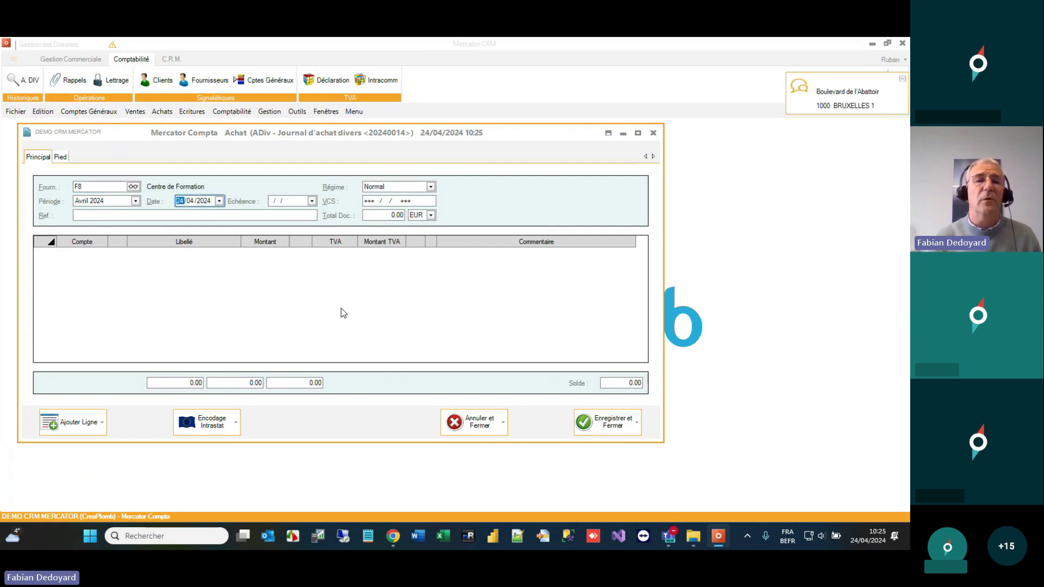
pyautogui.press('Tab')
pyautogui.press('Tab')
pyautogui.press('Tab')
pyautogui.hotkey('shift', 'Tab')
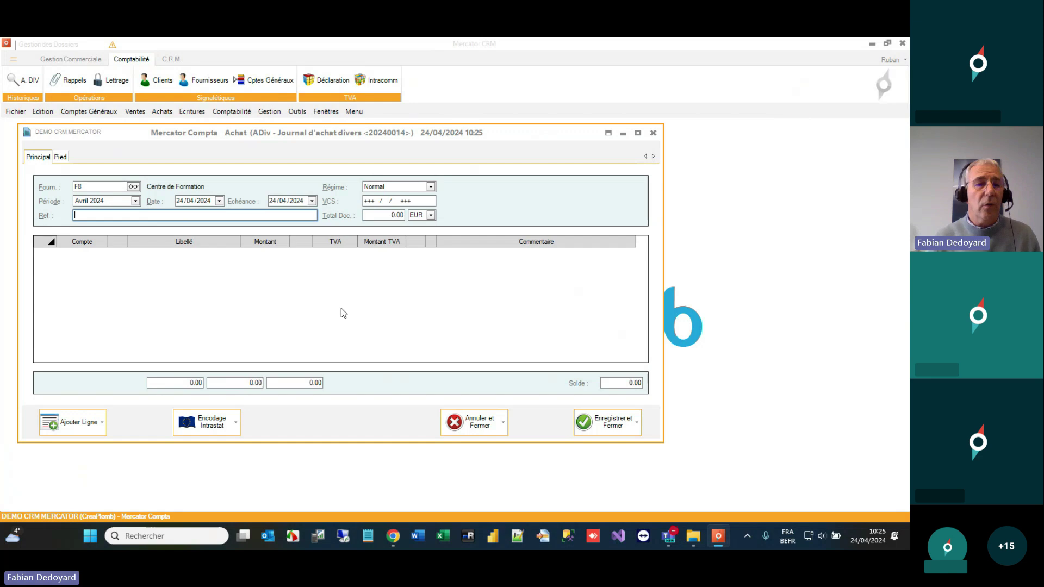
pyautogui.write('r')
pyautogui.press('Tab')
pyautogui.write('1210')
pyautogui.press('Tab')
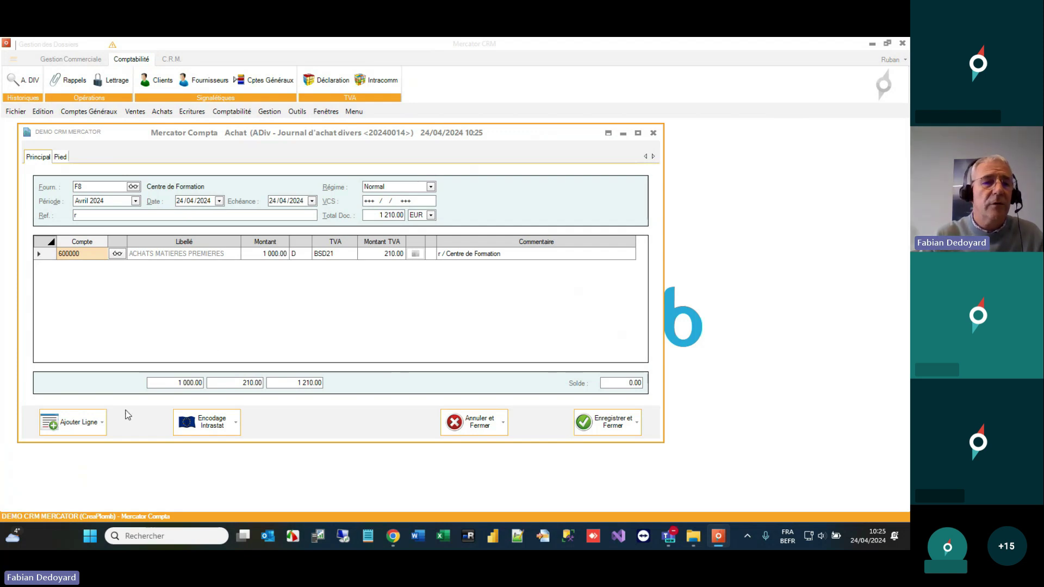
# - Set the first purchase line's amount to 600 and add a second line for the remaining balance
pyautogui.click(272, 253)
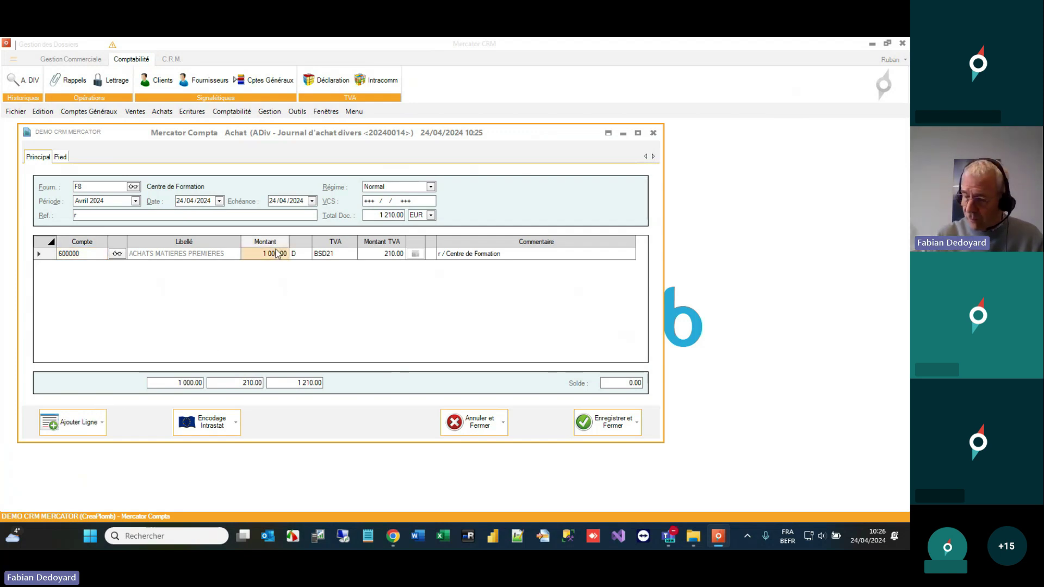
pyautogui.write('600')
pyautogui.press('Tab')
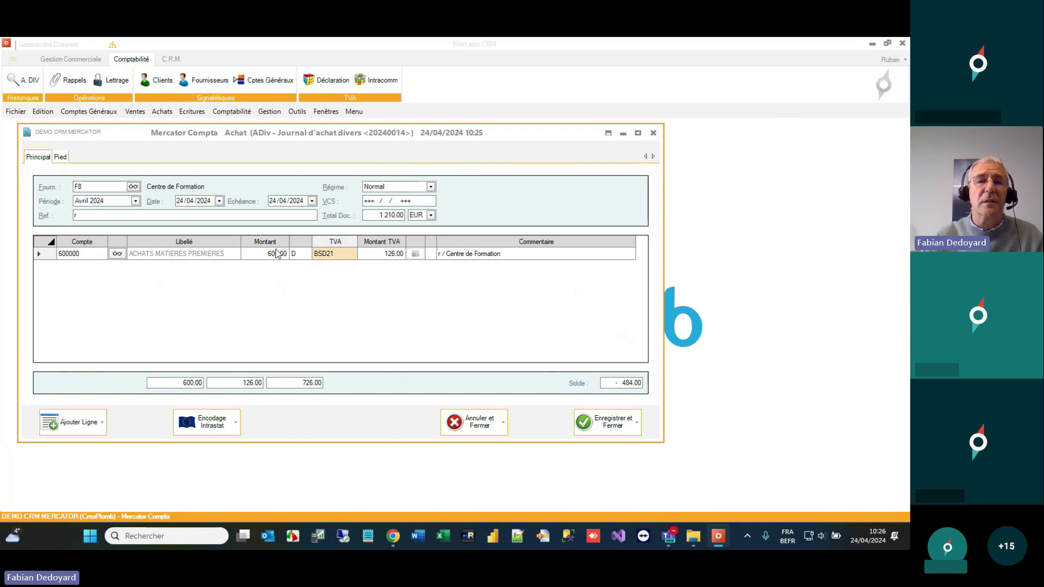
pyautogui.click(71, 425)
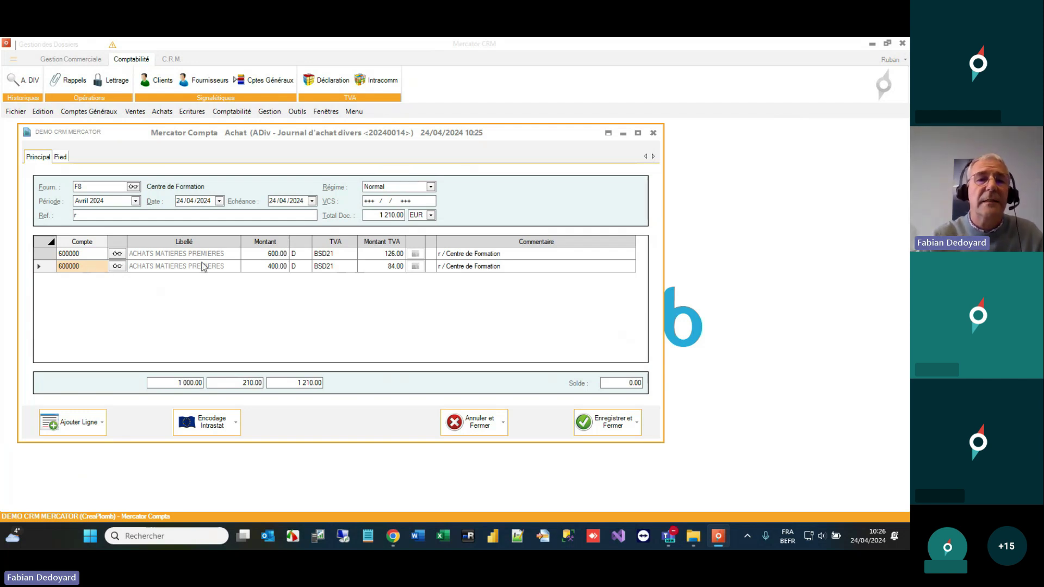
# - Set the first line's amount to 500 by entering the shortcut 500$ in the second line's account cell
pyautogui.click(89, 266)
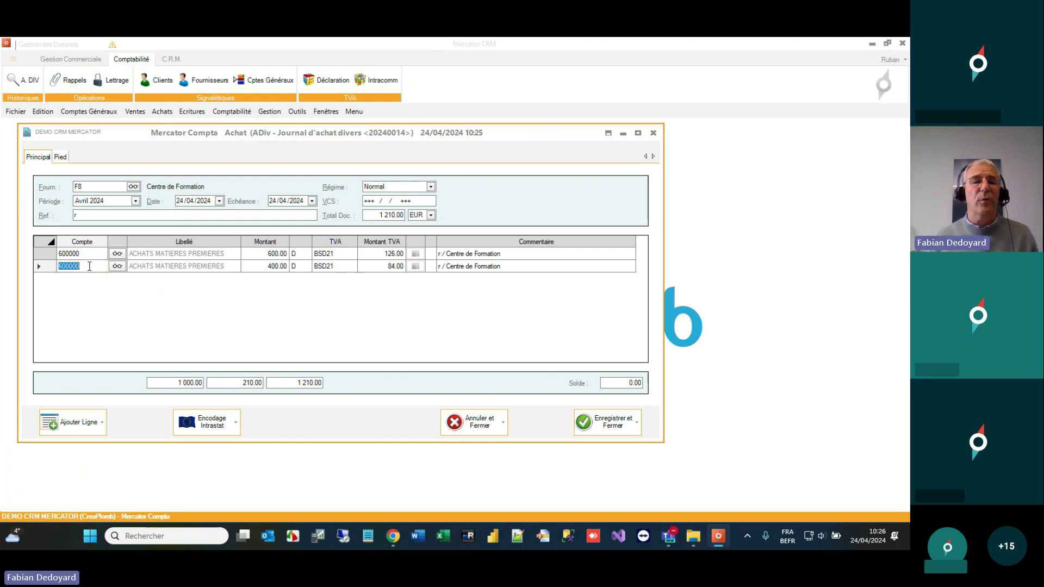
pyautogui.write('500$')
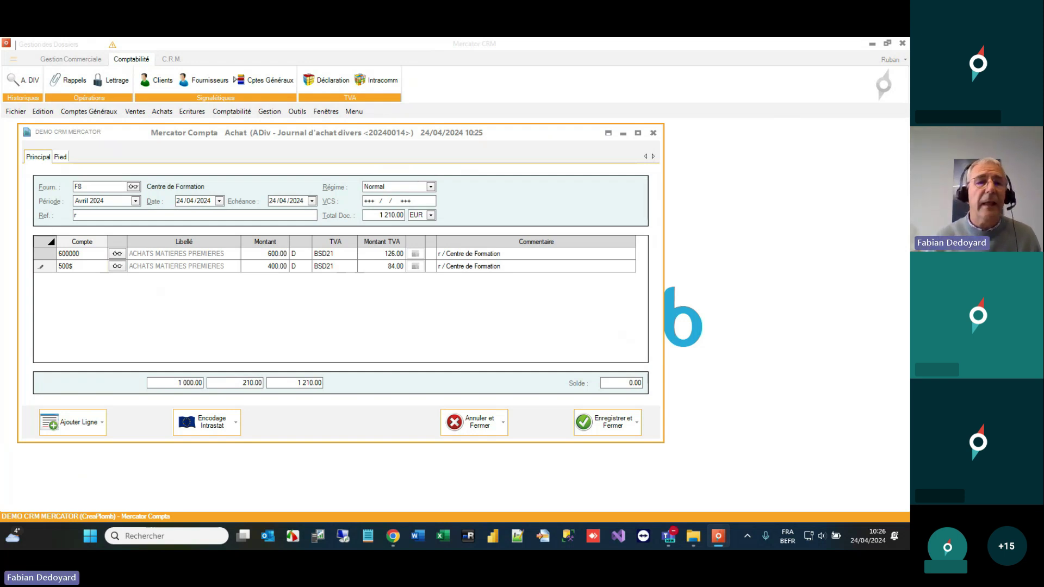
pyautogui.click(91, 269)
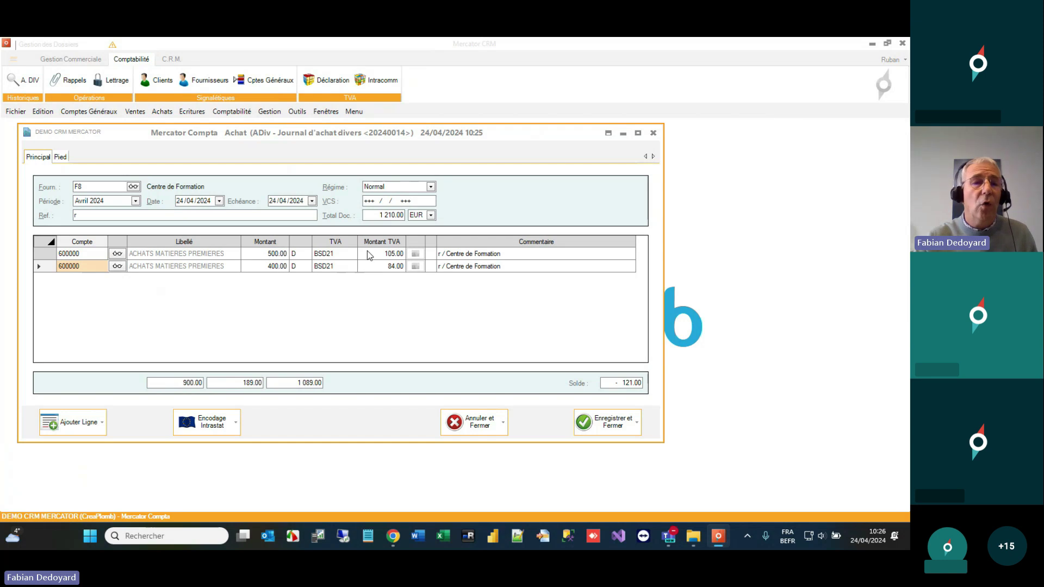
# - Assign VAT code MD21 to the first line by entering the shortcut MD21% in the second line's account cell
pyautogui.click(99, 265)
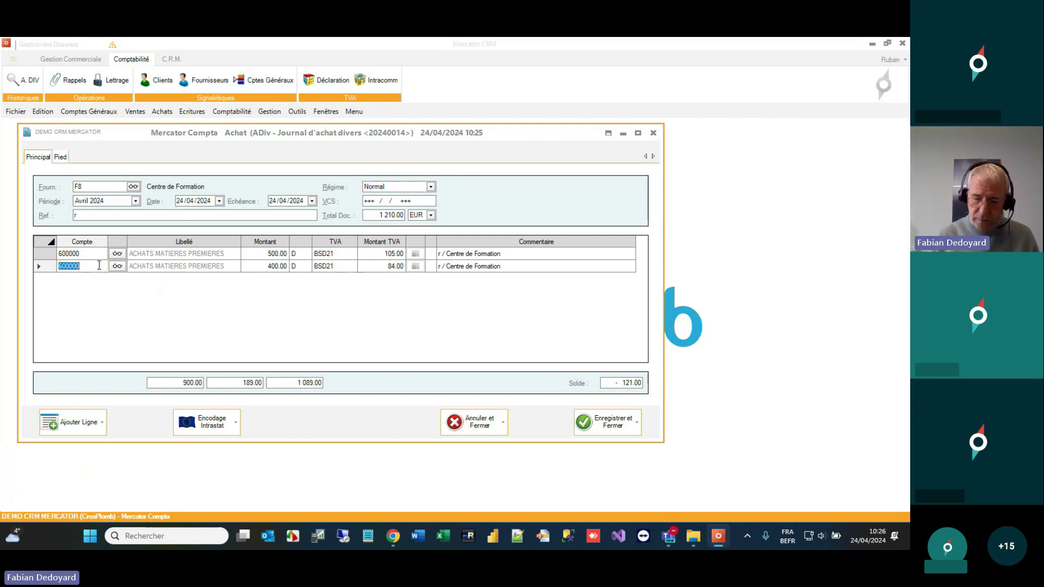
pyautogui.write('MD')
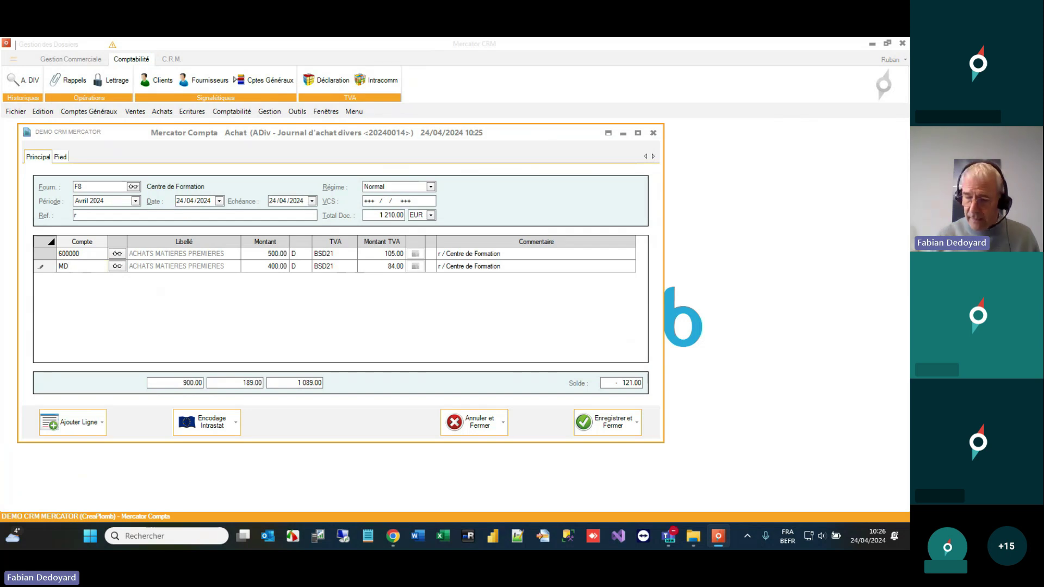
pyautogui.write('21')
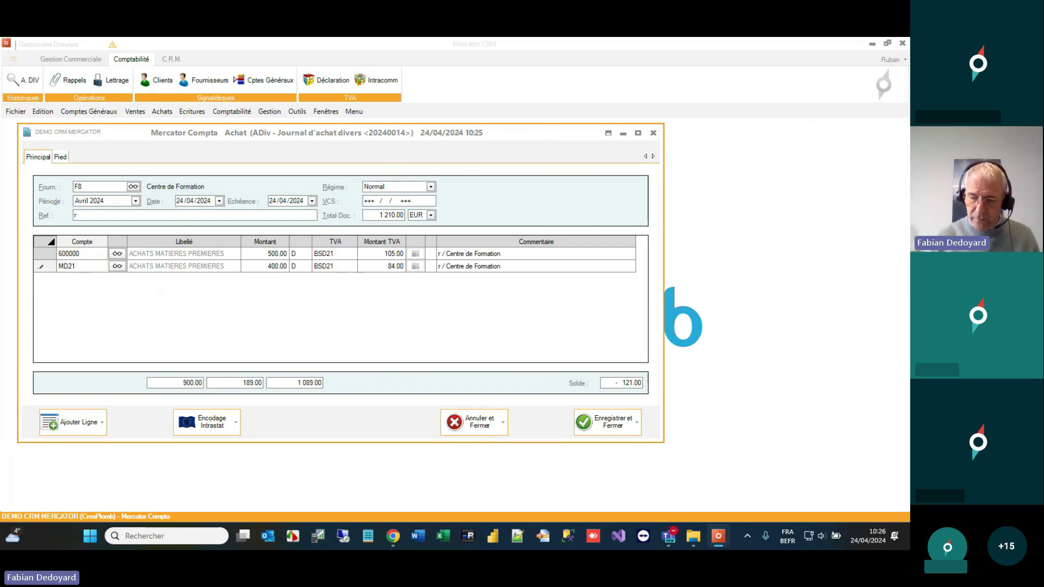
pyautogui.write('%')
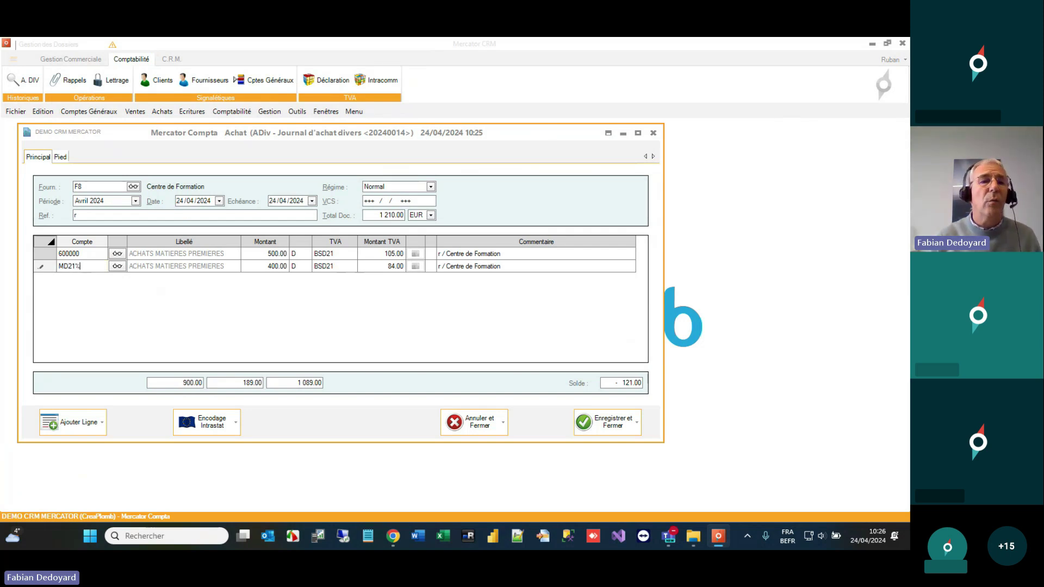
pyautogui.press('Return')
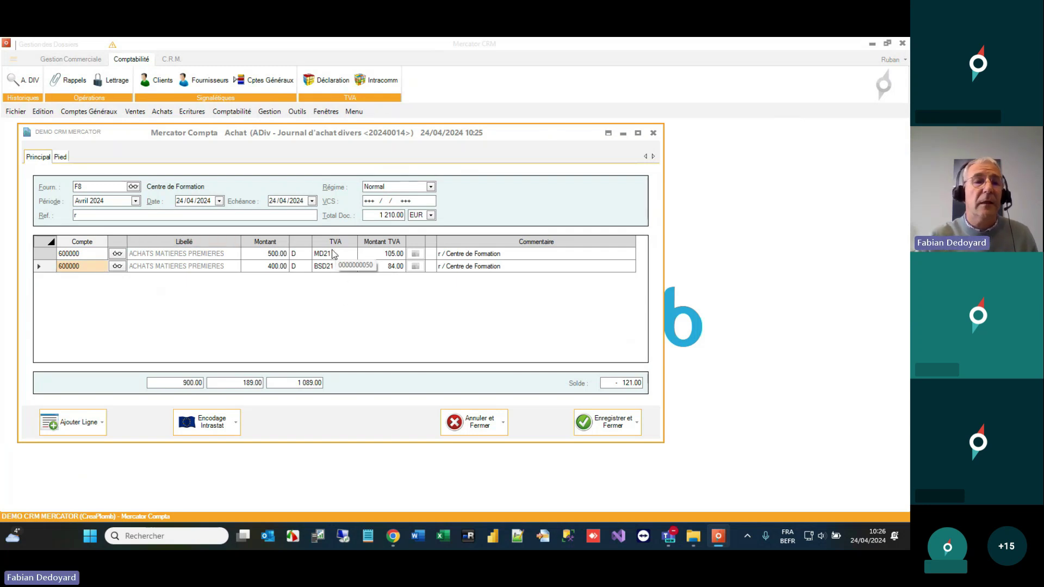
# - Change the first line's VAT code to MD12 through the second line's account cell and discard the purchase entry
pyautogui.write('MD')
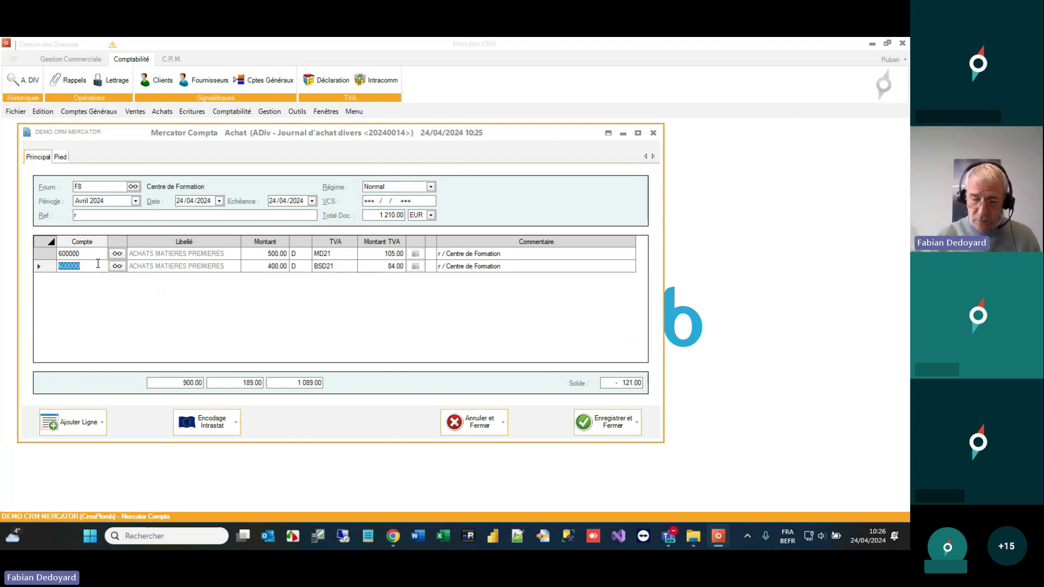
pyautogui.write('12')
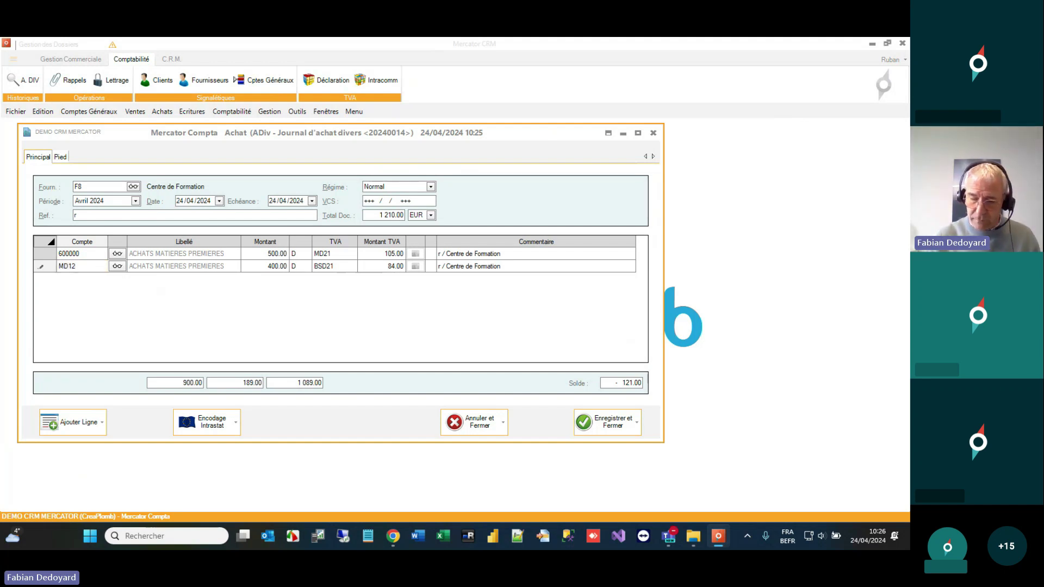
pyautogui.press('Return')
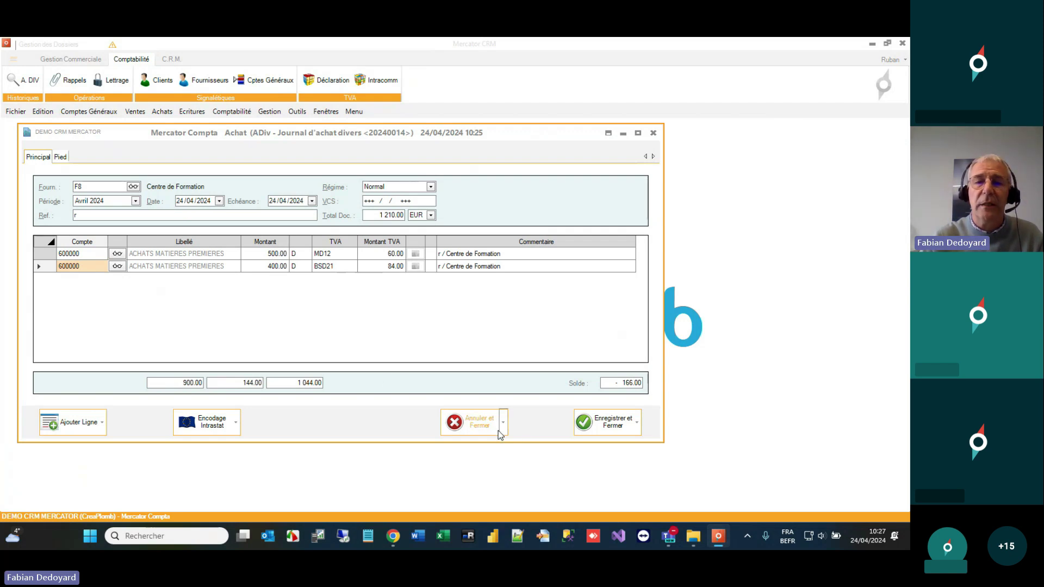
pyautogui.click(470, 428)
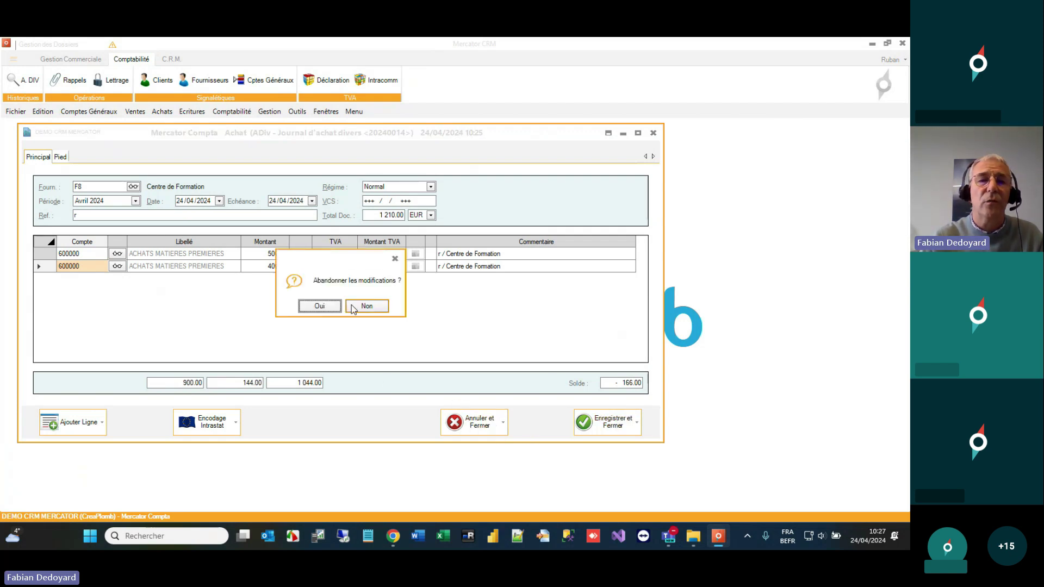
pyautogui.click(320, 308)
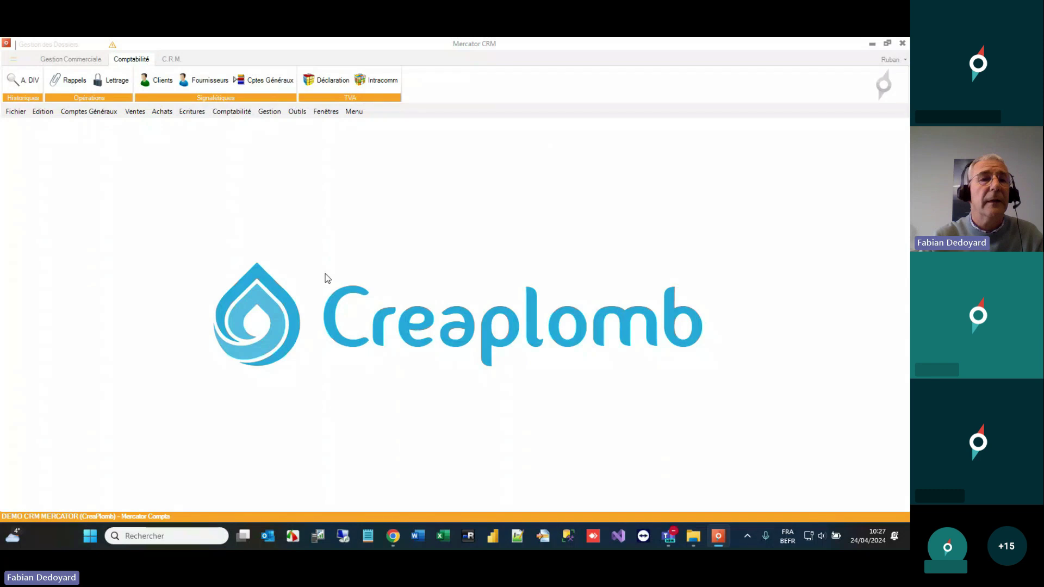
# - Start a purchase for the supplier matching TART with reference "rr" and a document total of 1210, generating its line
pyautogui.write('TART')
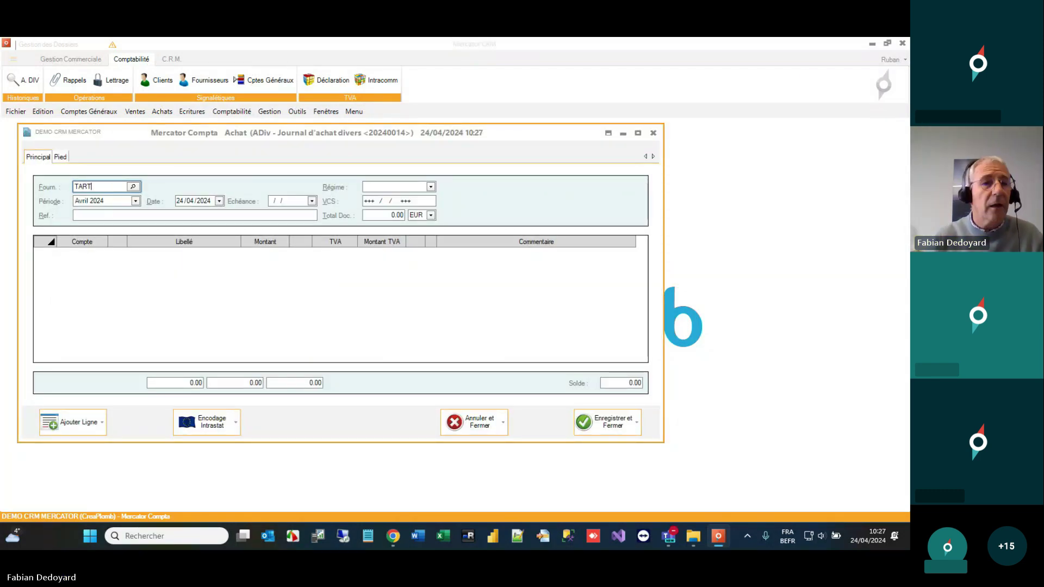
pyautogui.press('Tab')
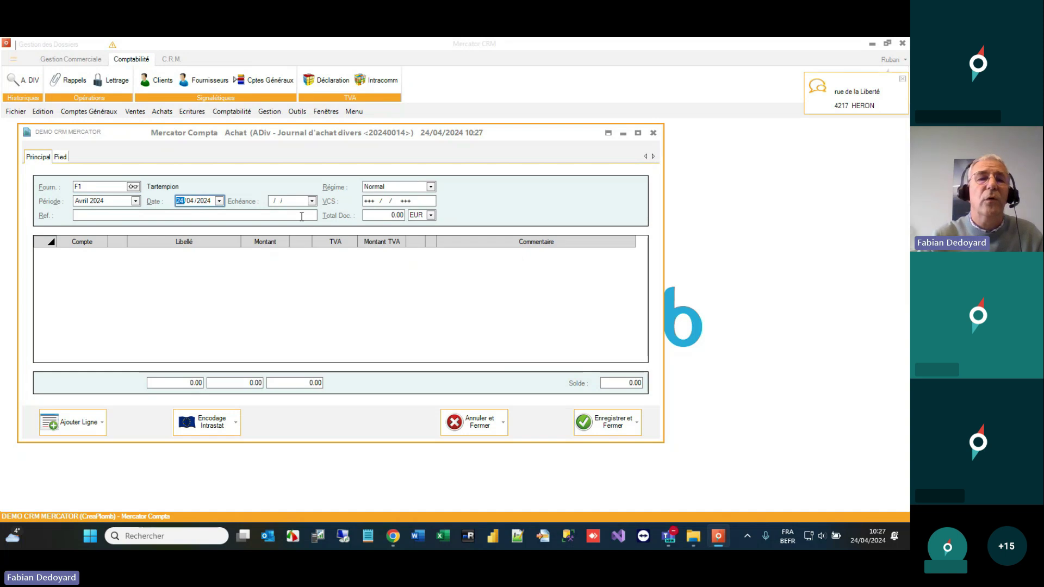
pyautogui.click(304, 216)
pyautogui.write('rr')
pyautogui.press('Tab')
pyautogui.write('1 210')
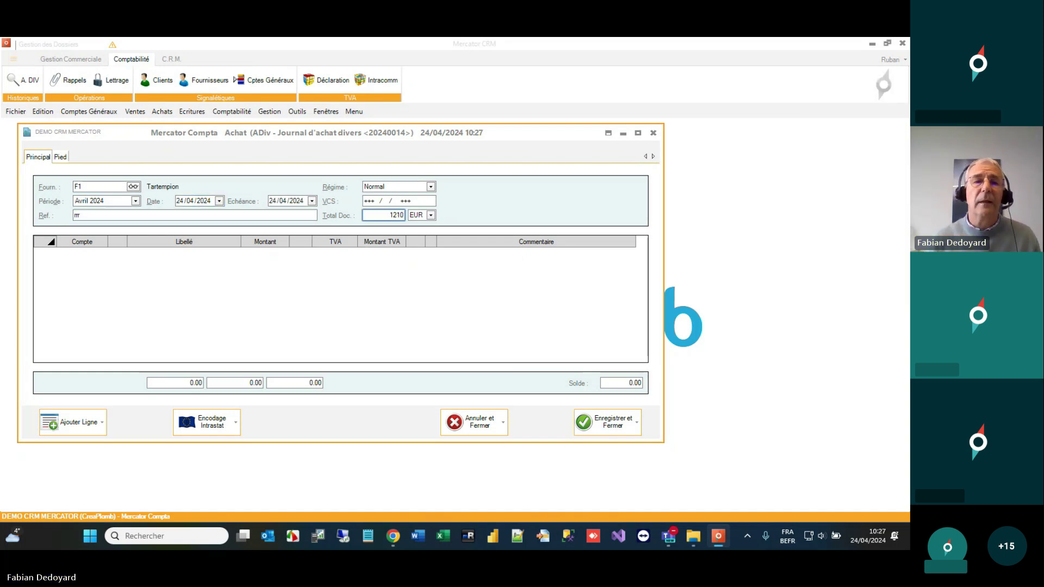
pyautogui.press('Tab')
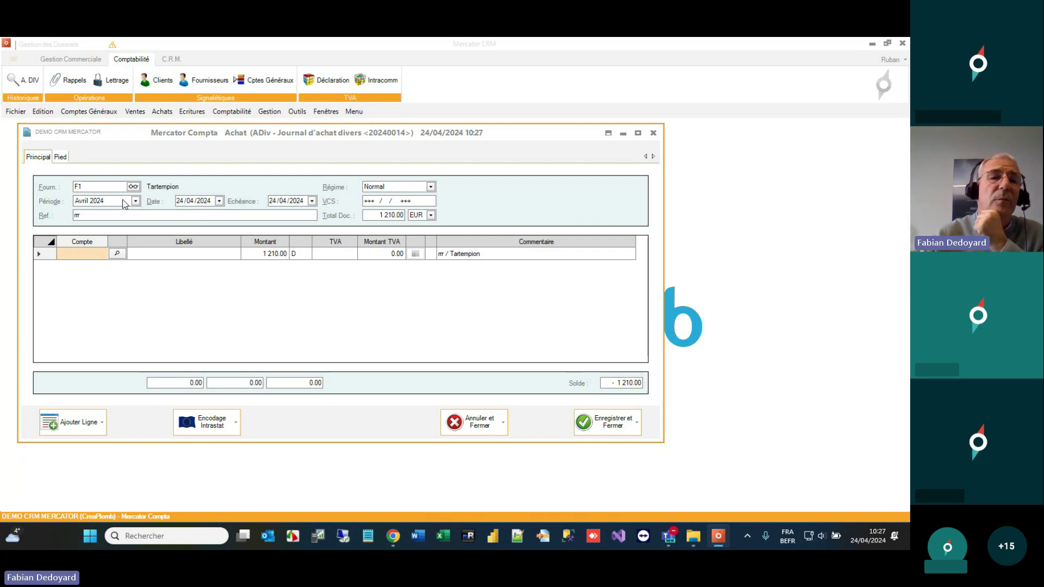
# - Review the default general accounts on supplier F1's record, then save and close the record
pyautogui.click(133, 187)
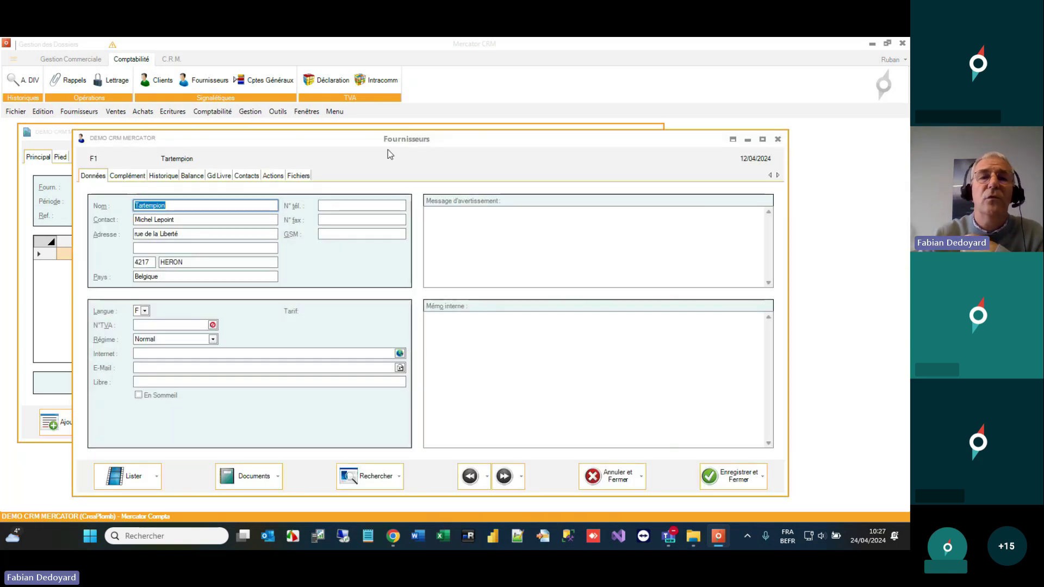
pyautogui.click(129, 176)
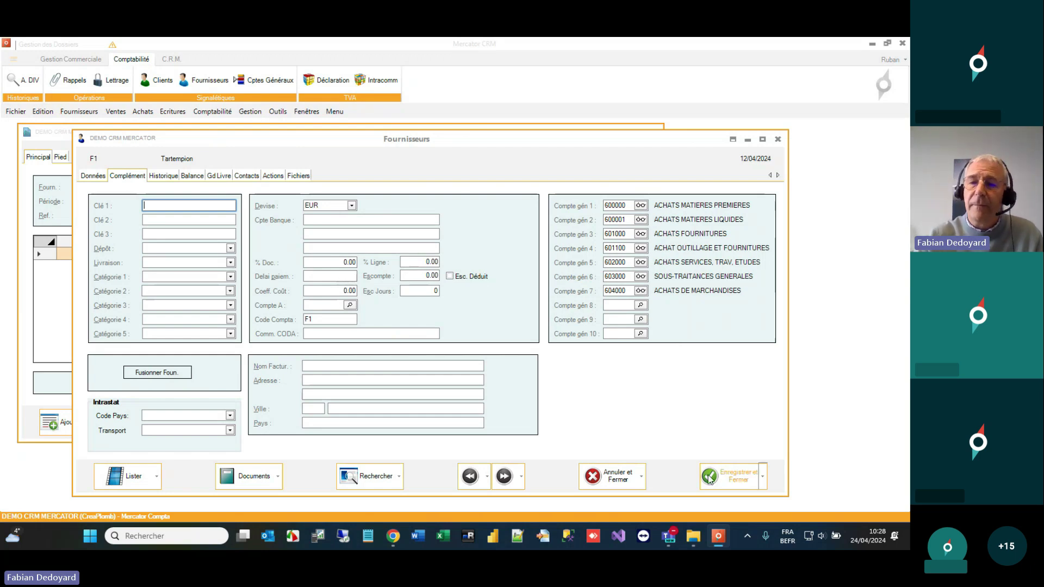
pyautogui.click(734, 476)
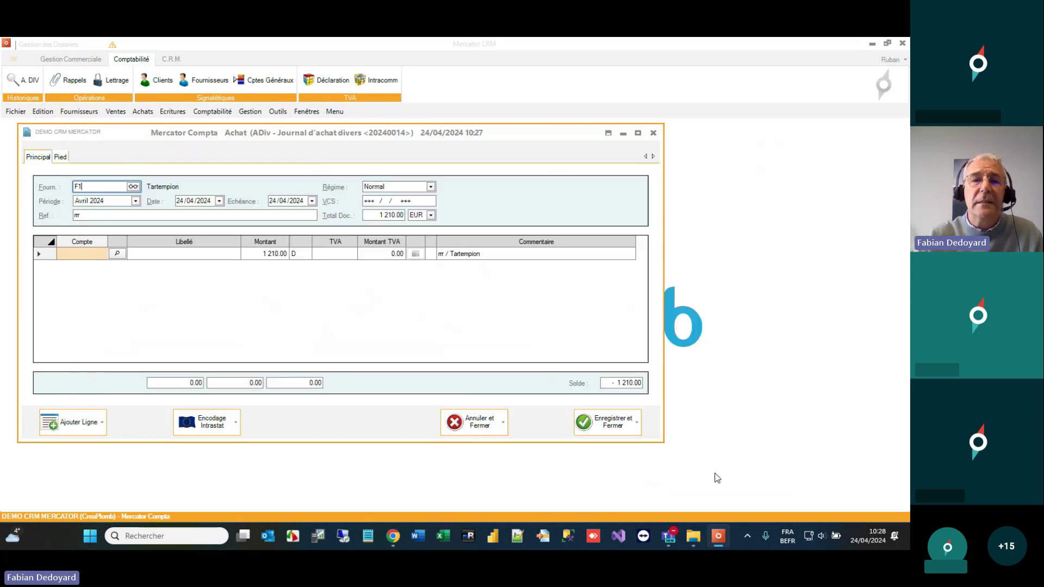
# - Enter 0 as the line's account to list the supplier's default accounts and pick 602000 (ACHATS SERVICES, TRAV, ETUDES)
pyautogui.click(100, 254)
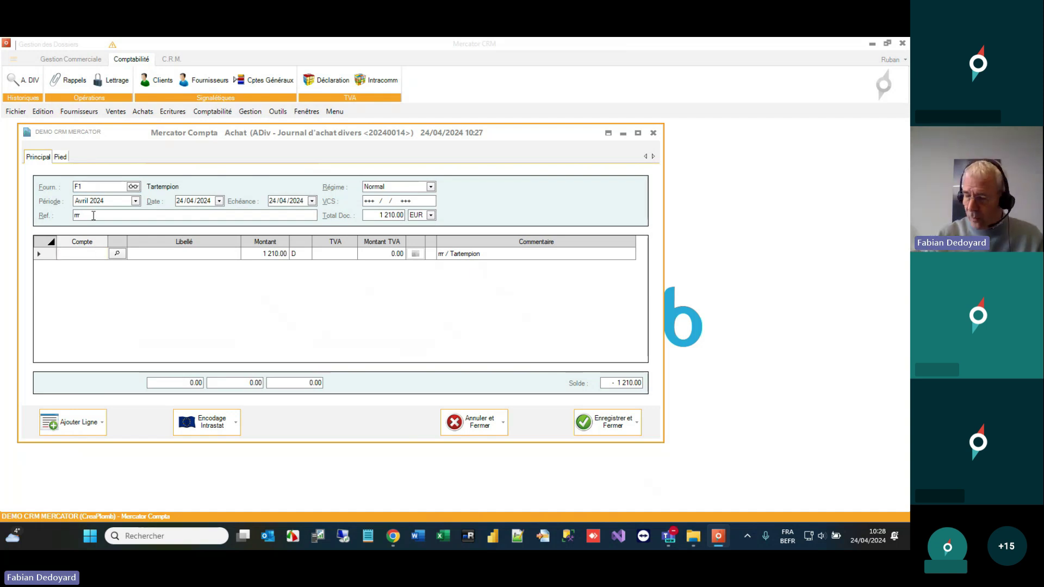
pyautogui.write('0')
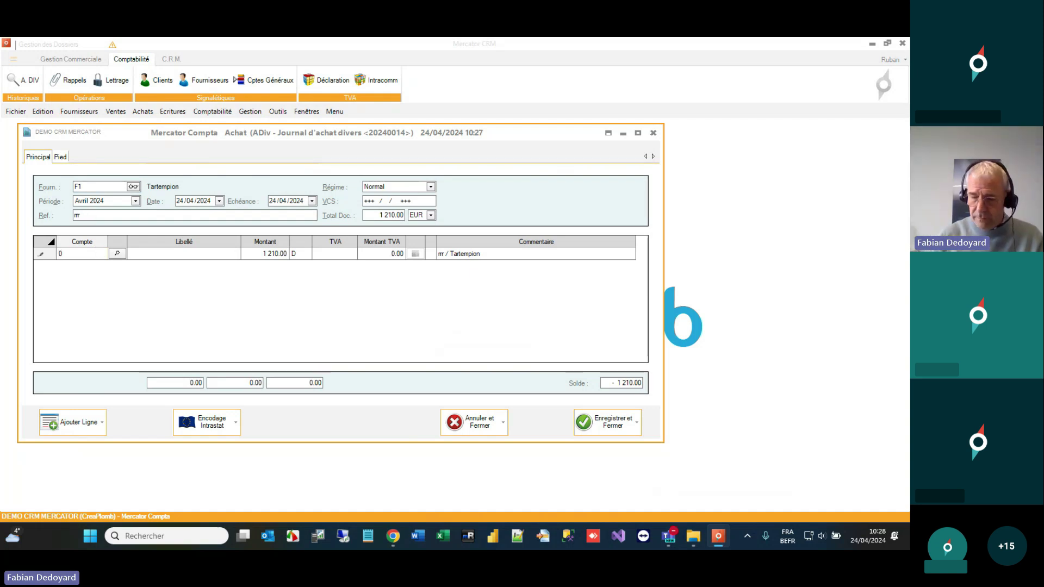
pyautogui.press('Return')
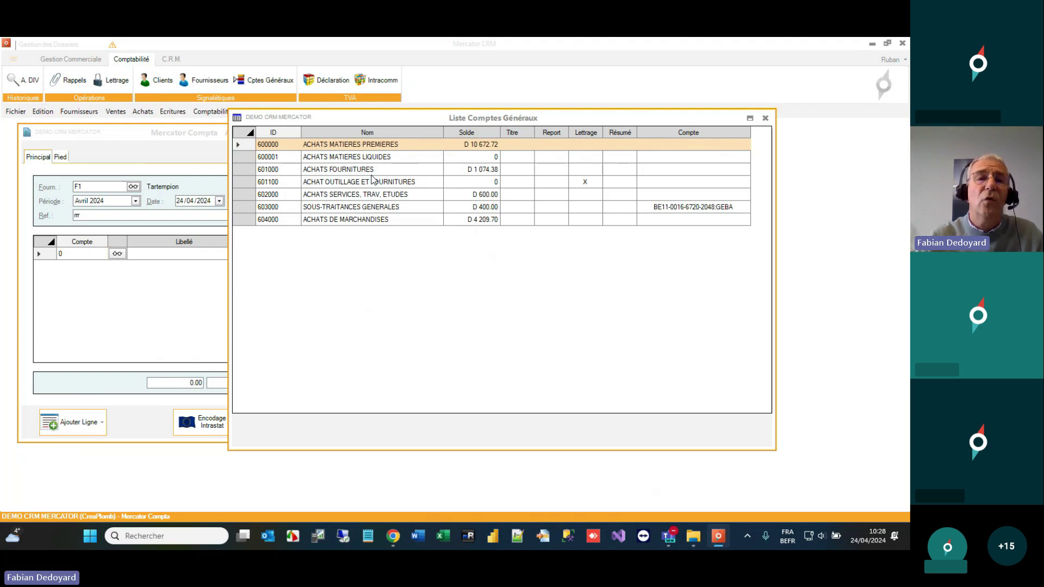
pyautogui.doubleClick(333, 195)
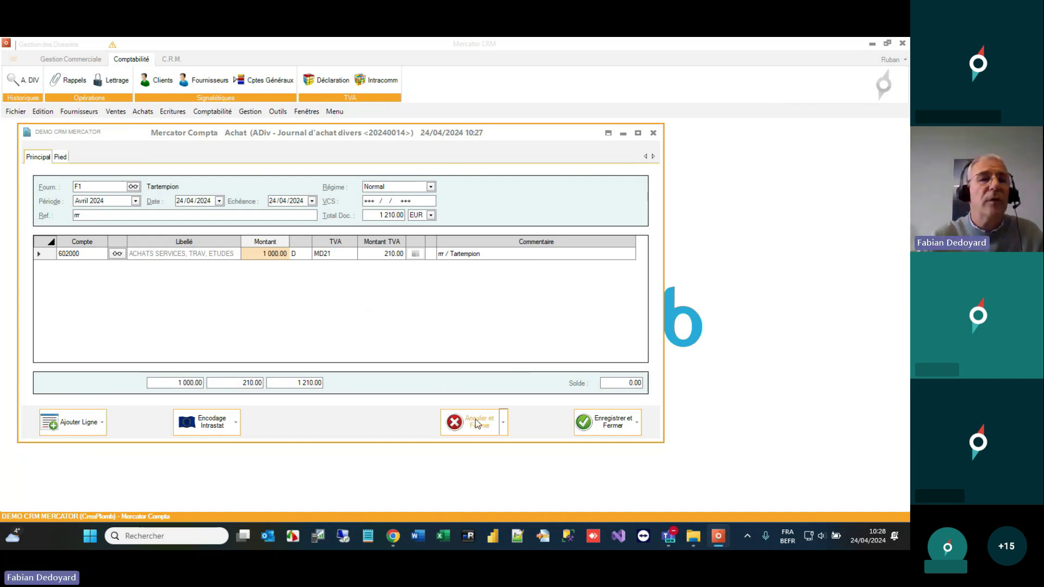
# - Change the purchase entry's supplier to F8
pyautogui.click(120, 188)
pyautogui.press('BackSpace')
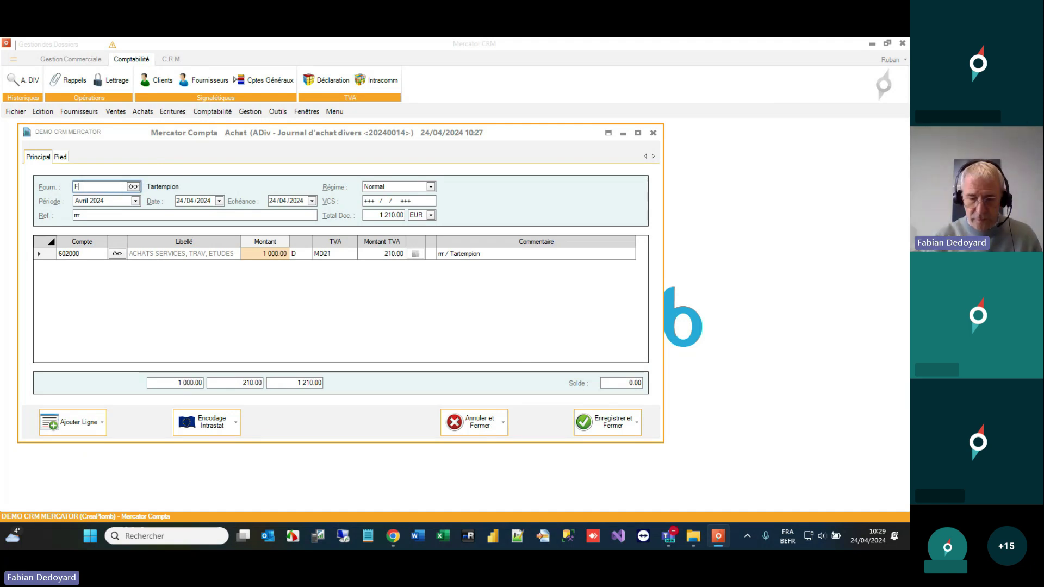
pyautogui.write('8')
pyautogui.press('Tab')
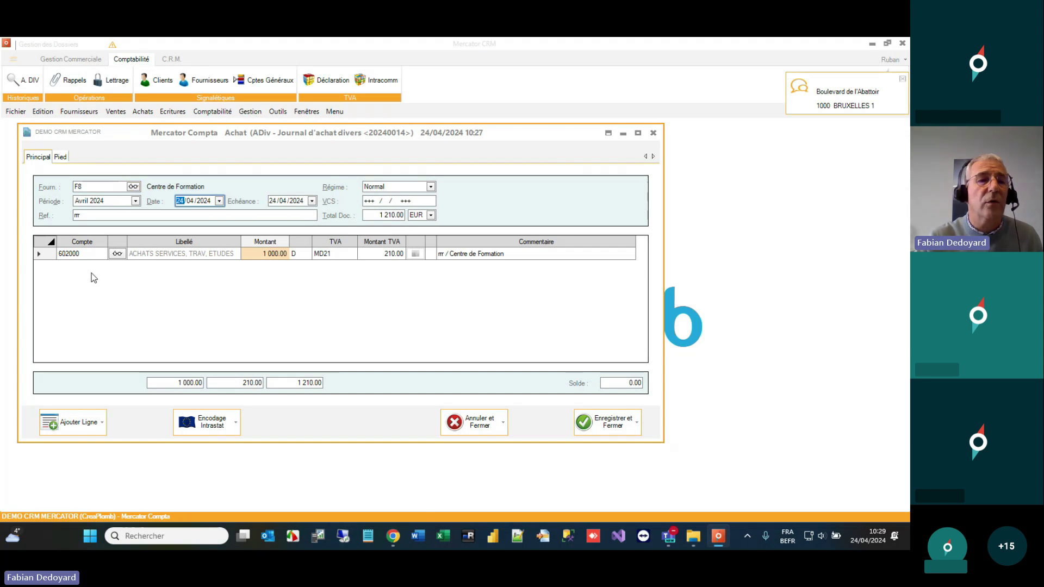
# - Enter = as the line's account to list the supplier's previous postings and pick 600000 ACHATS MATIERES PREMIERES
pyautogui.click(93, 256)
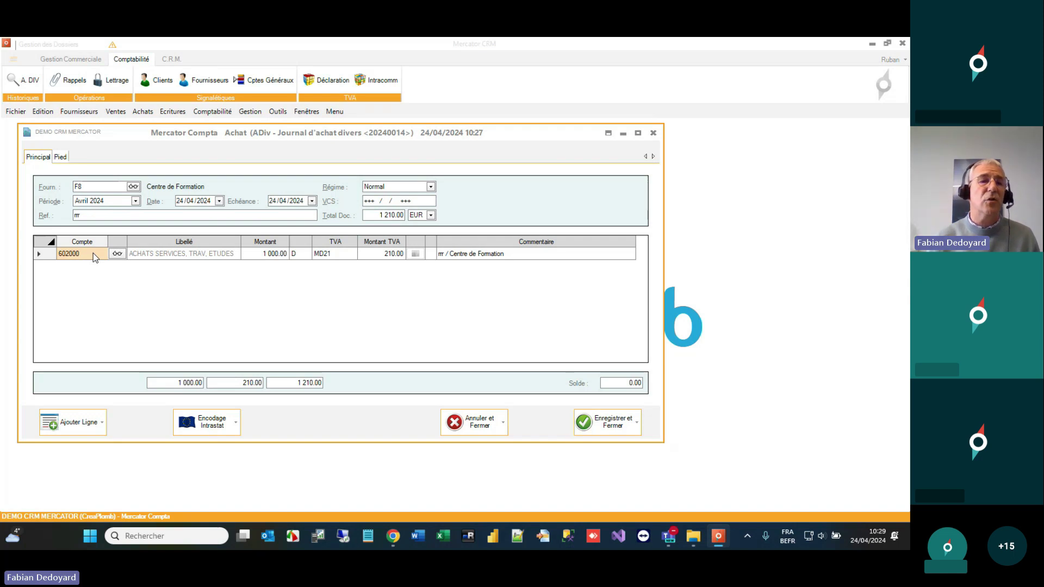
pyautogui.write('=')
pyautogui.press('Return')
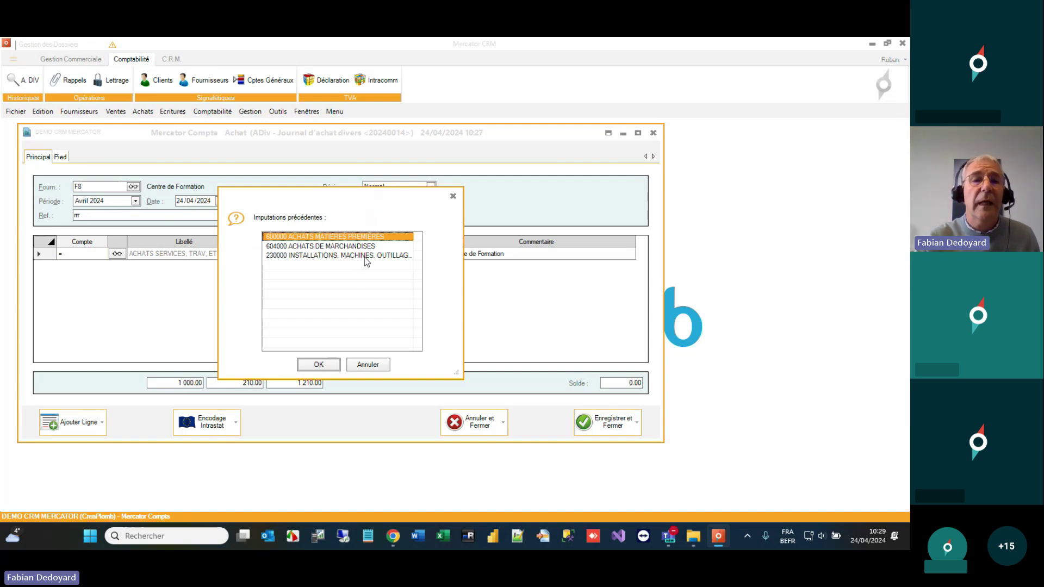
pyautogui.doubleClick(334, 239)
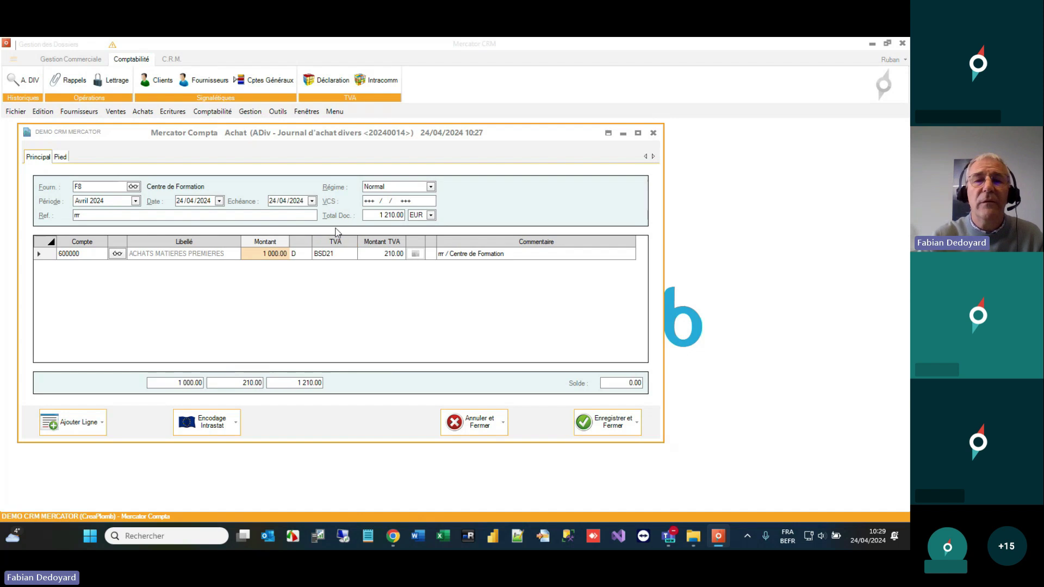
# - Discard the current purchase entry and open a new blank purchase entry
pyautogui.click(482, 428)
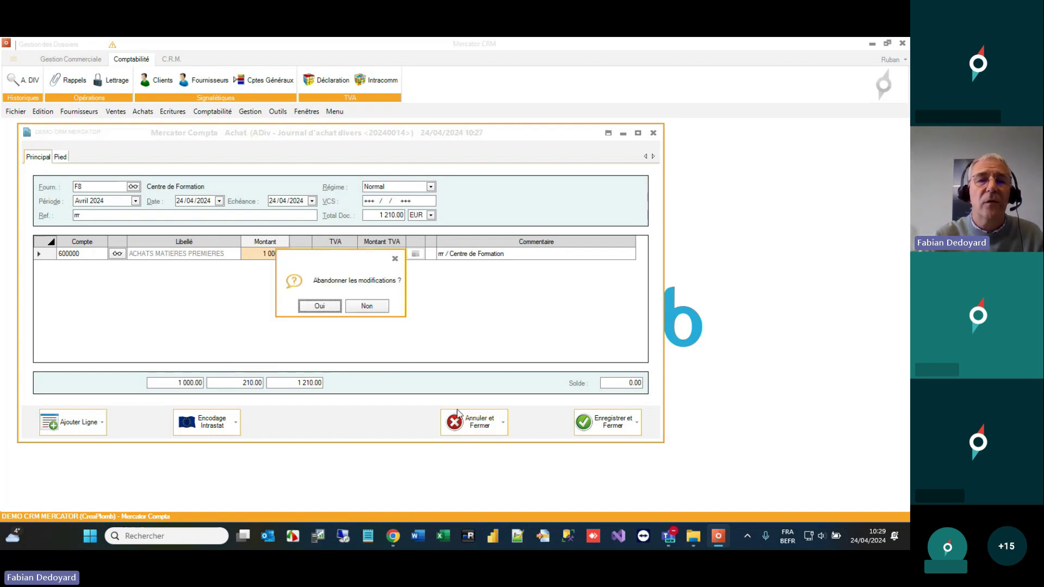
pyautogui.click(327, 305)
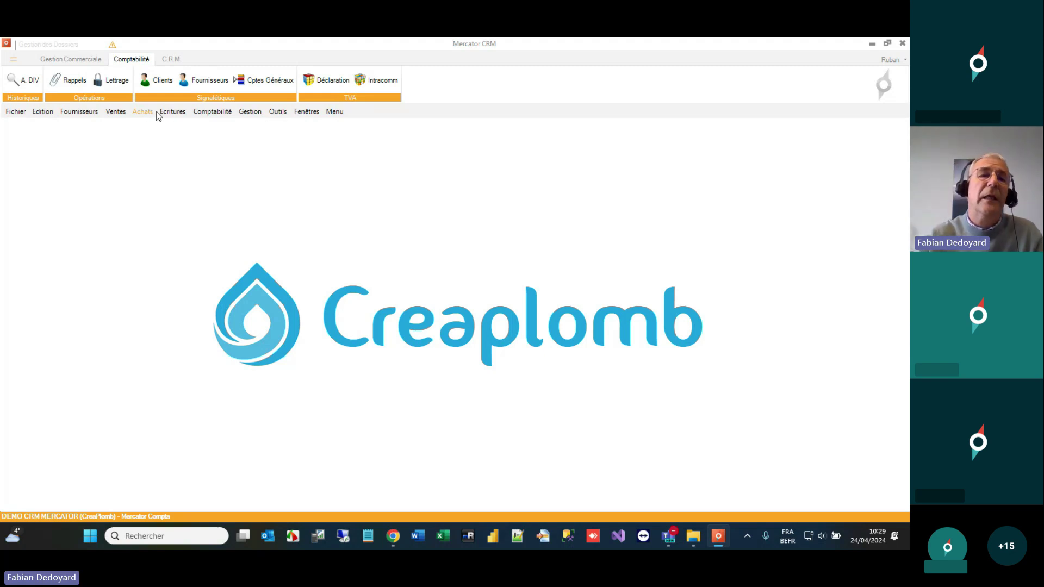
pyautogui.click(171, 108)
pyautogui.click(101, 180)
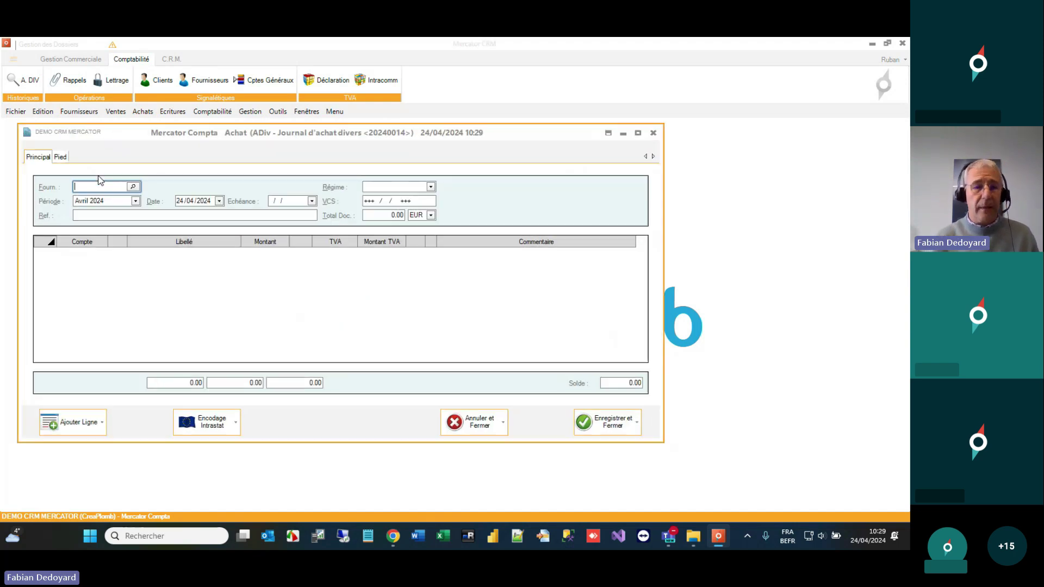
# - Fill in the purchase entry for supplier F8 with reference "ref" and a document total of 1210 EUR
pyautogui.write('F8')
pyautogui.press('Return')
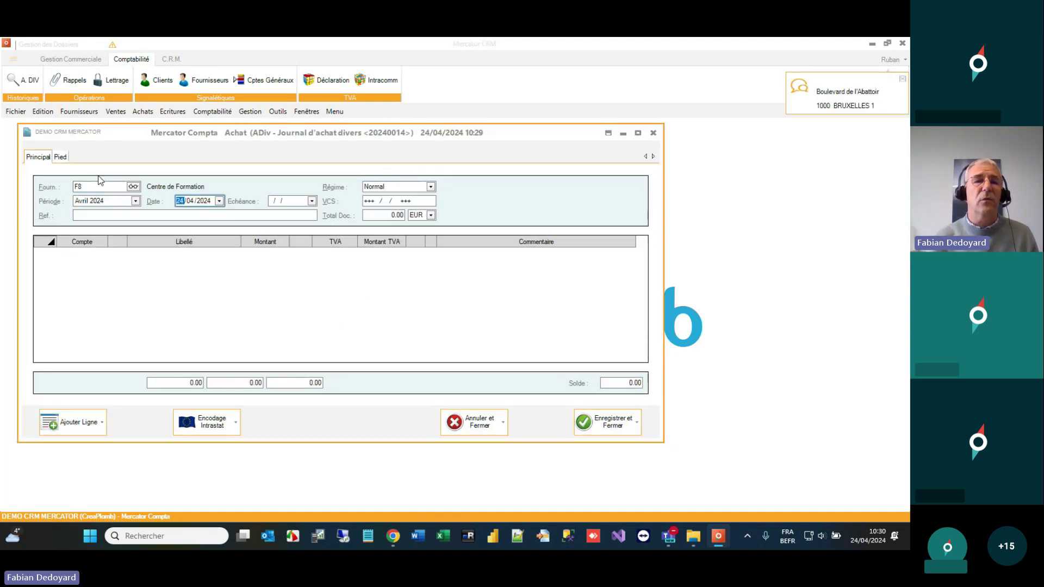
pyautogui.press('Return')
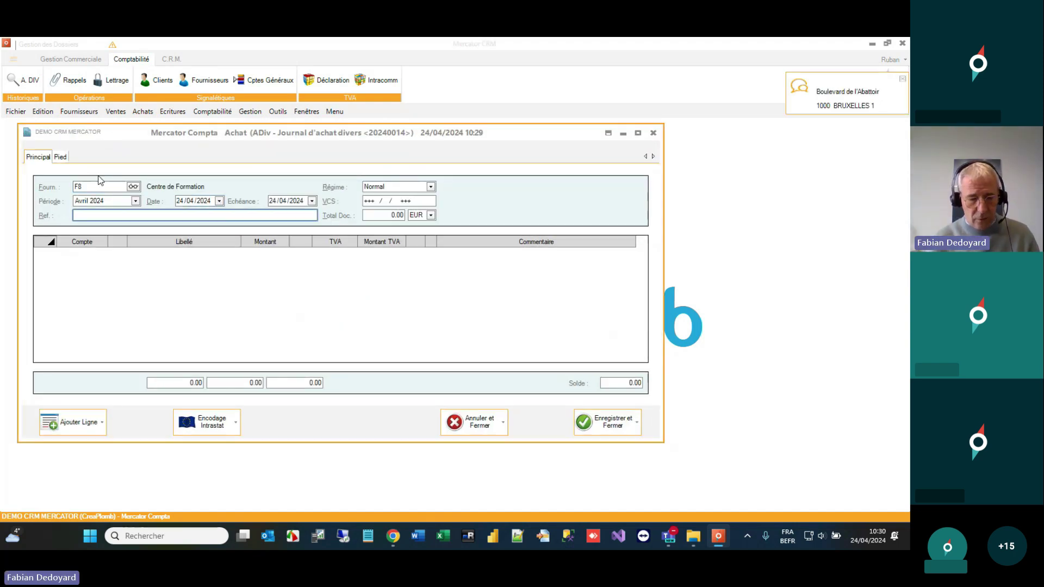
pyautogui.write('ref')
pyautogui.press('Return')
pyautogui.write('1210')
pyautogui.press('Return')
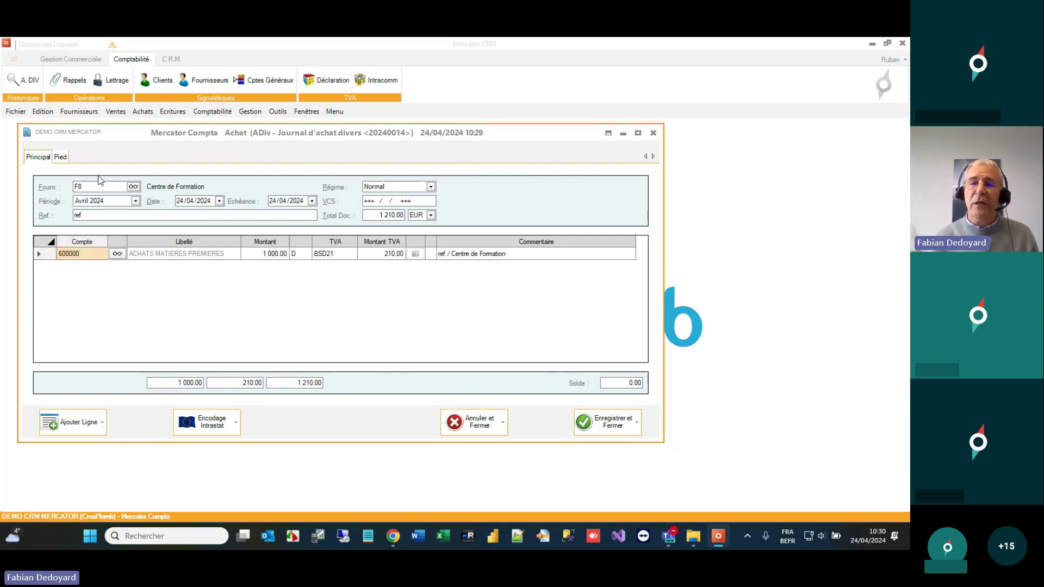
# - Accept the proposed posting line, save the purchase entry, and close the new blank entry without saving
pyautogui.press('Return')
pyautogui.press('Return')
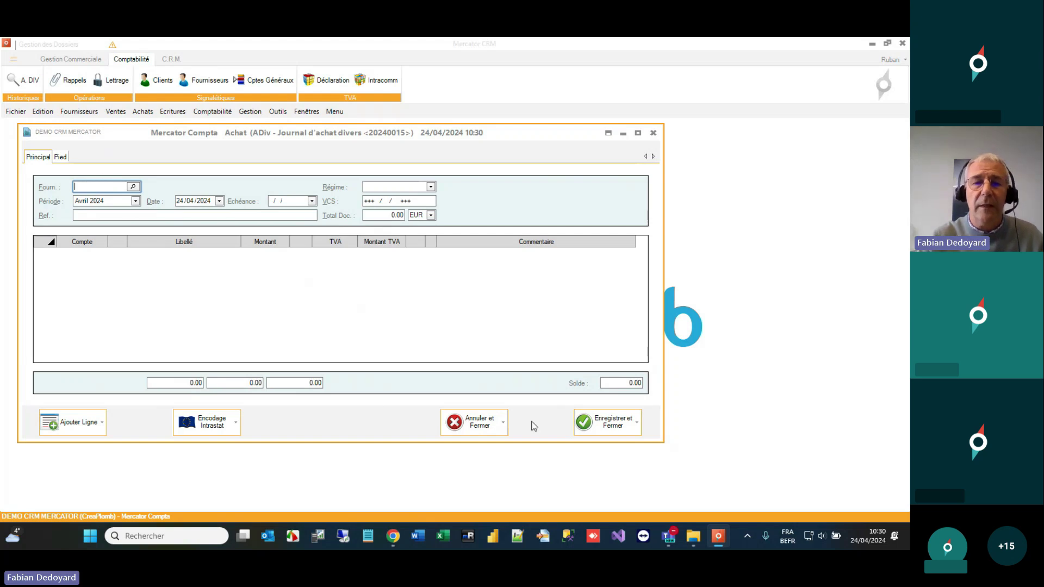
pyautogui.click(475, 428)
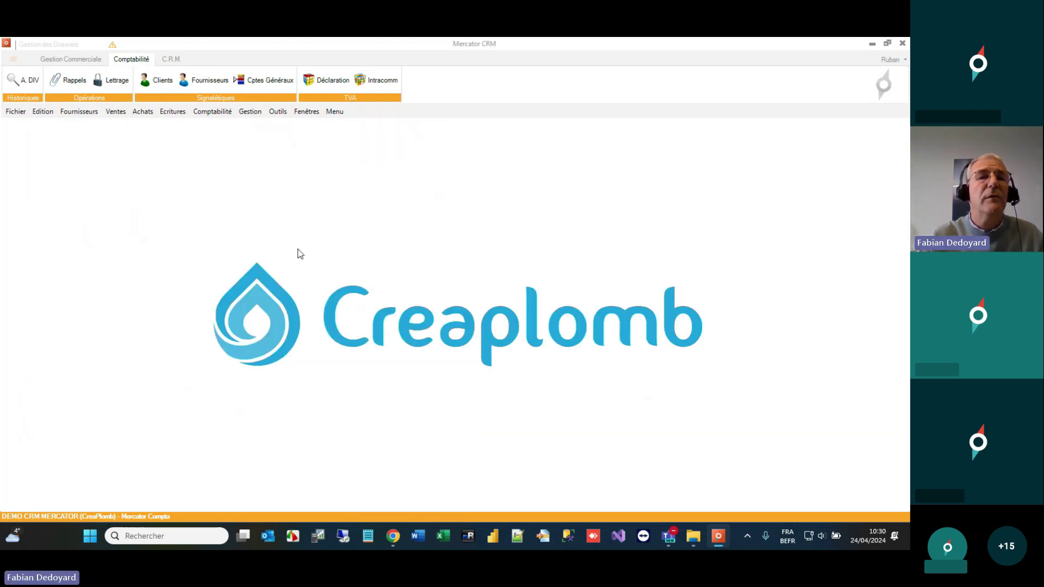
# - Open a new financial entry in the BQE - AXA 6732 journal and add a first line
pyautogui.click(175, 112)
pyautogui.moveTo(192, 149)
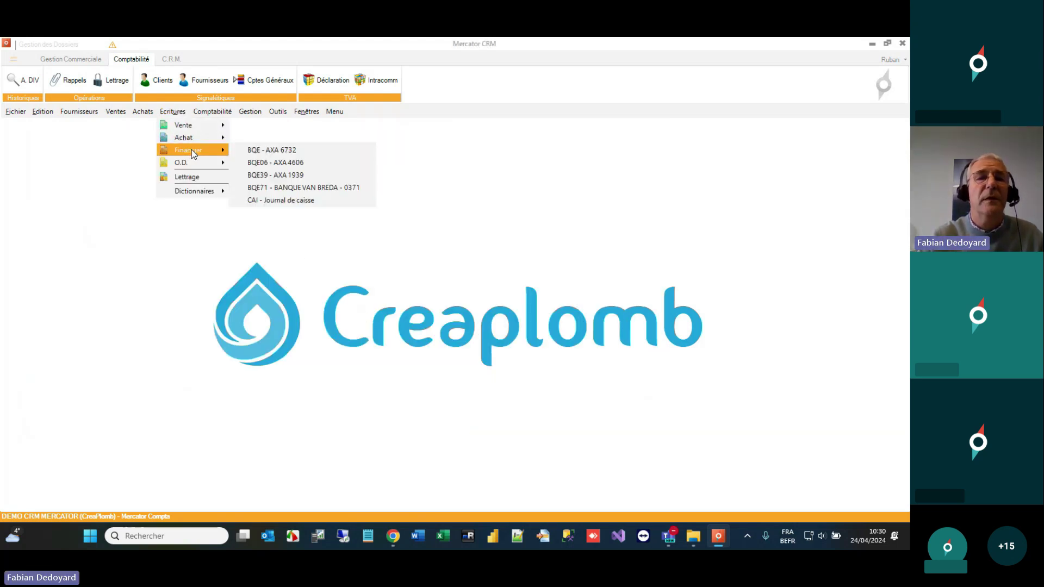
pyautogui.click(248, 150)
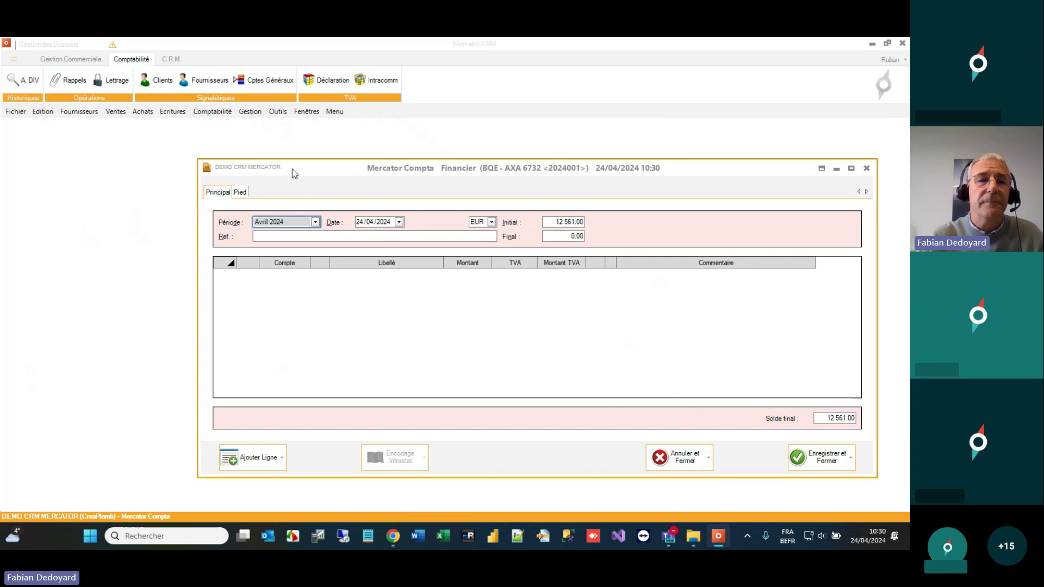
pyautogui.moveTo(292, 168); pyautogui.dragTo(234, 133)
pyautogui.click(223, 254)
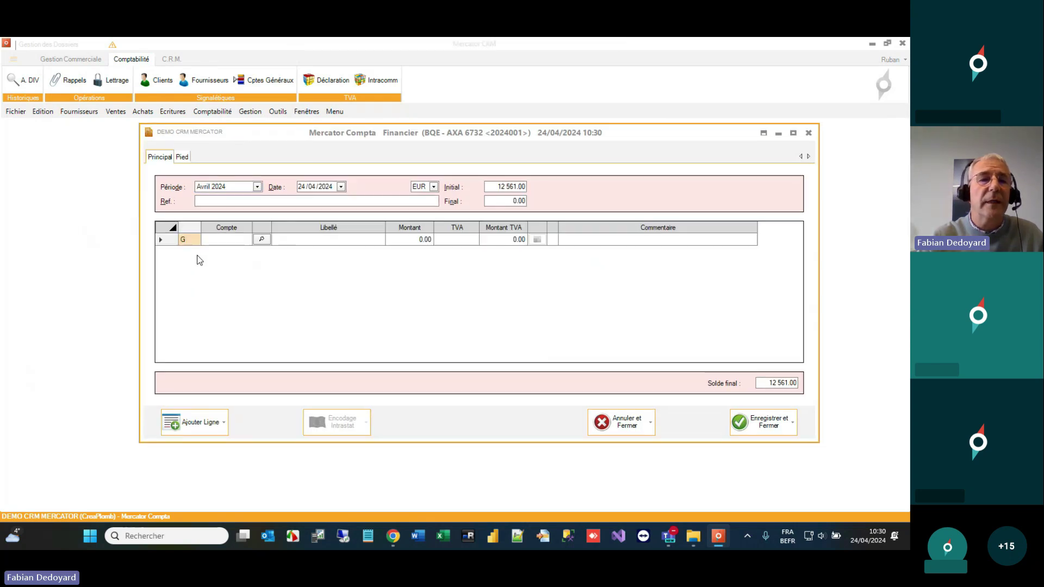
# - Set the line type to C, search customers with %DE in the account cell, and close the list without choosing
pyautogui.click(219, 243)
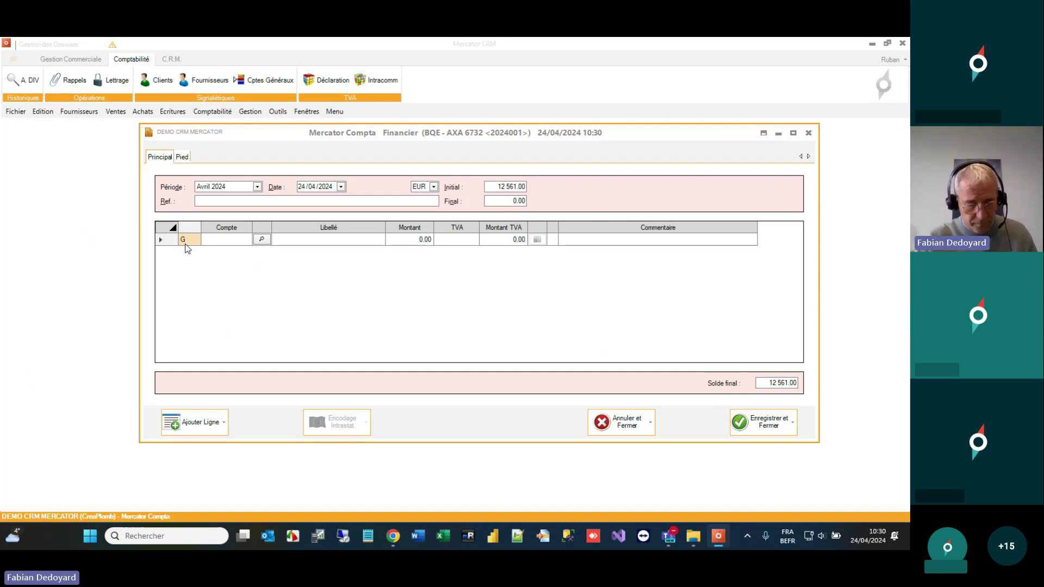
pyautogui.click(183, 243)
pyautogui.click(213, 241)
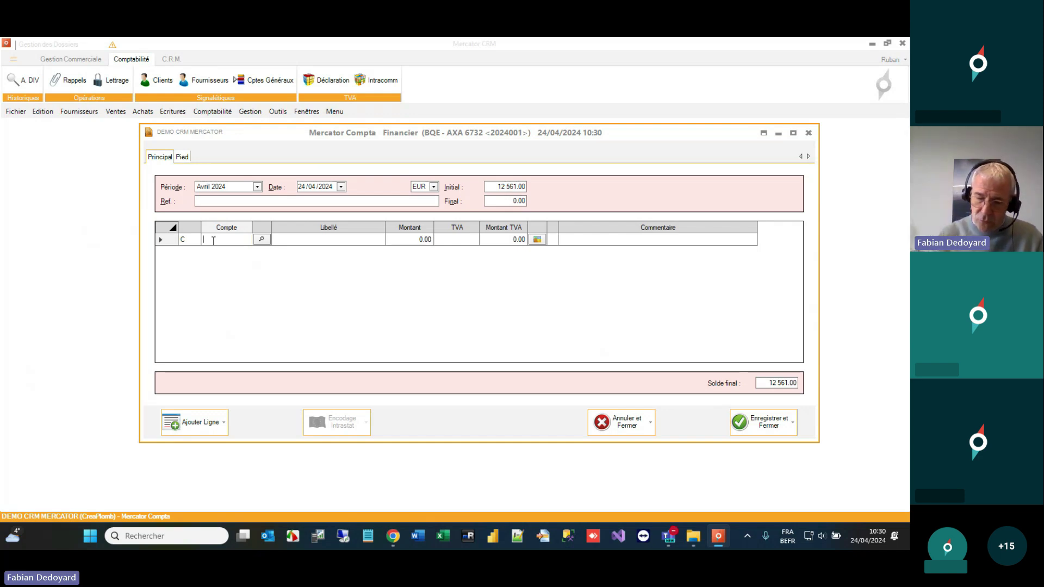
pyautogui.write('%DE')
pyautogui.press('Return')
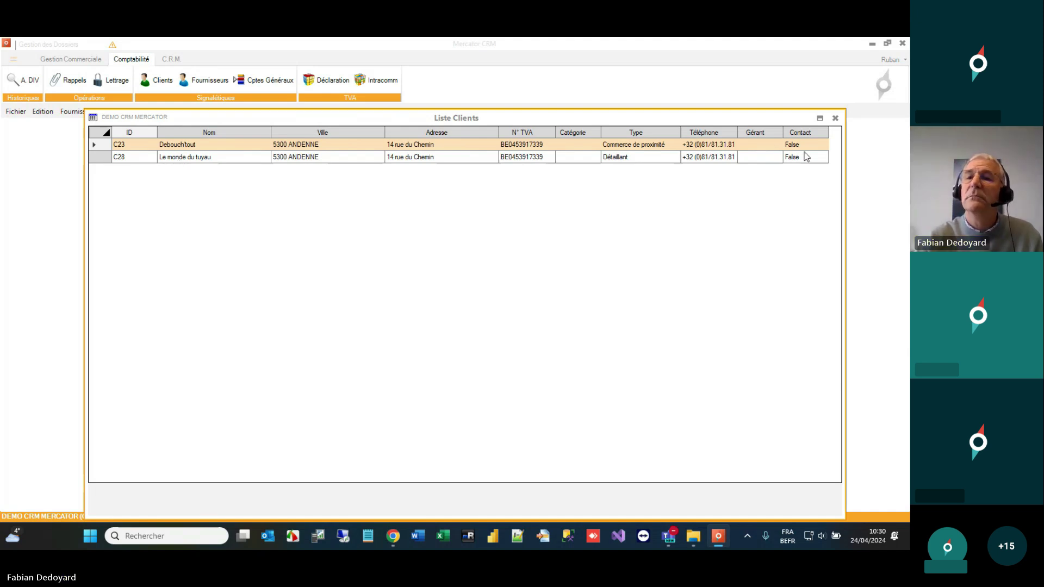
pyautogui.click(836, 118)
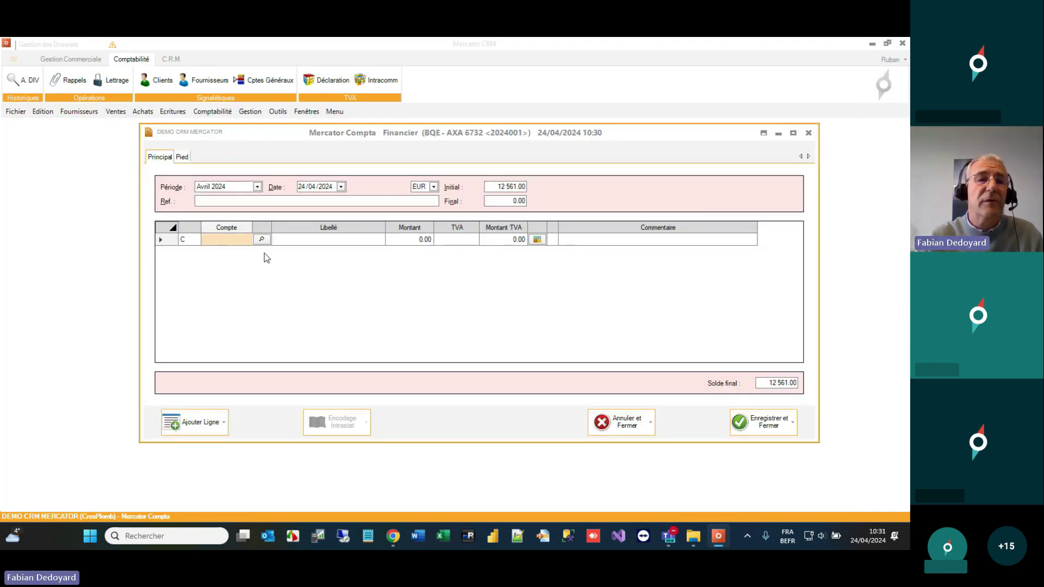
# - Set the line type to G, search general accounts with %REPORT, and pick 690000 PERTE REPORTEE EX PRECEDENT
pyautogui.click(191, 244)
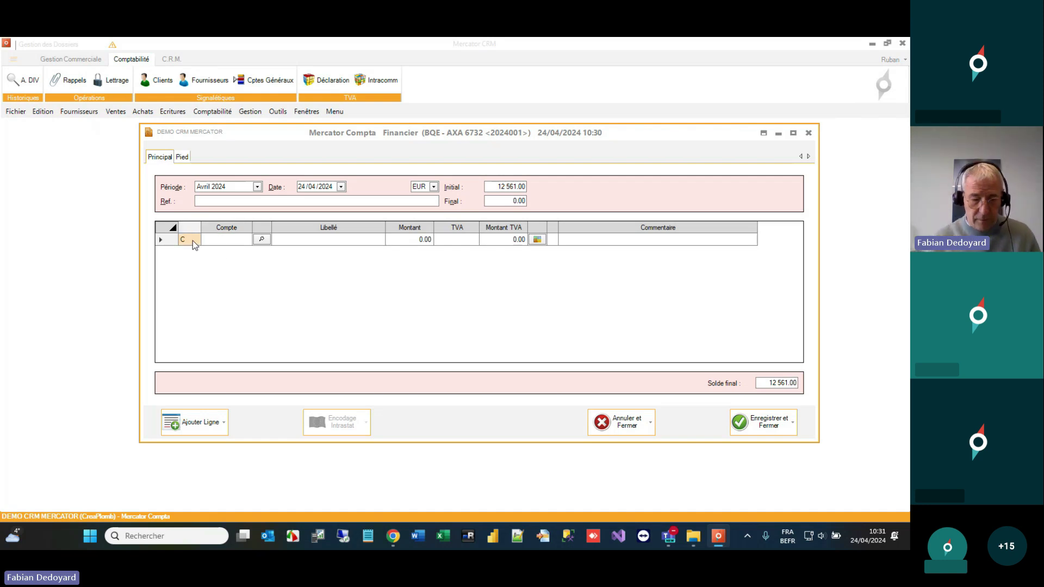
pyautogui.write('G')
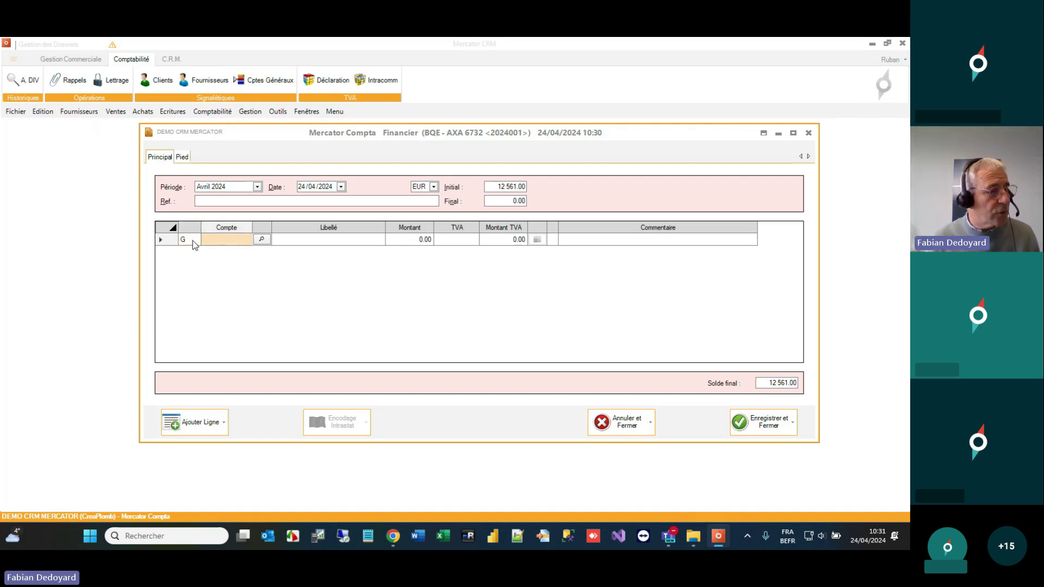
pyautogui.write('%')
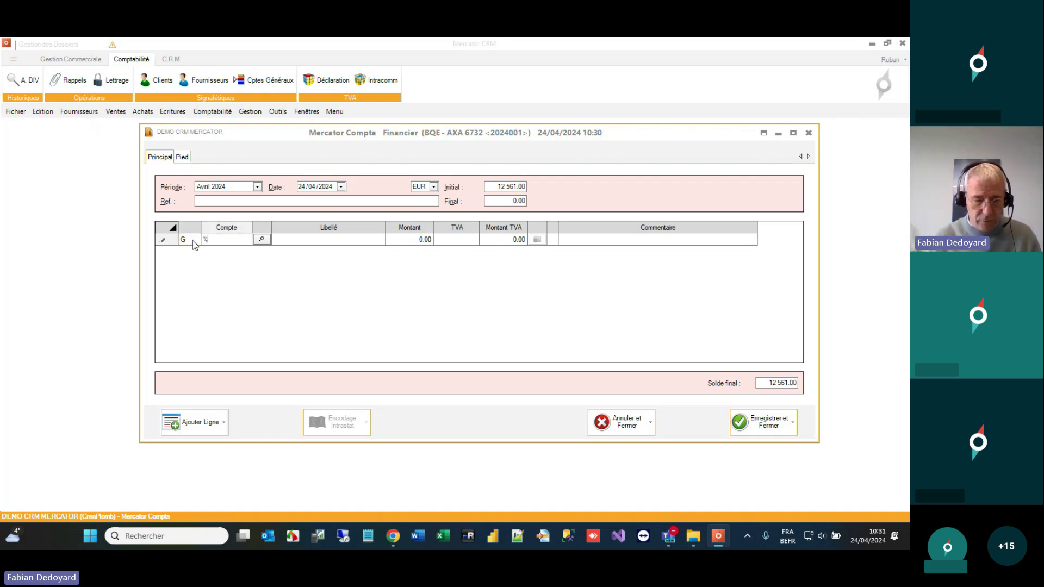
pyautogui.write('REPORT')
pyautogui.press('Return')
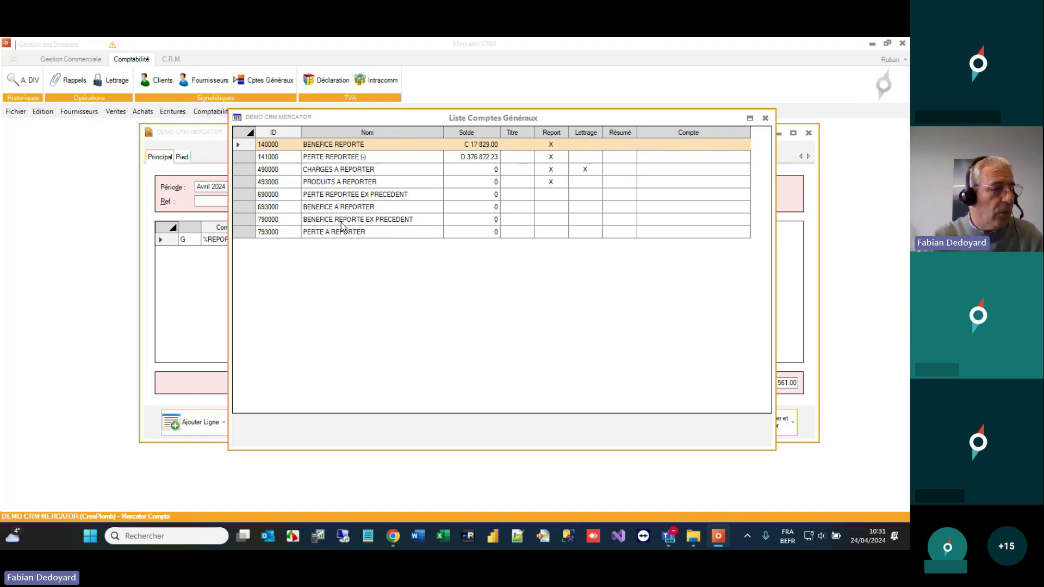
pyautogui.doubleClick(374, 195)
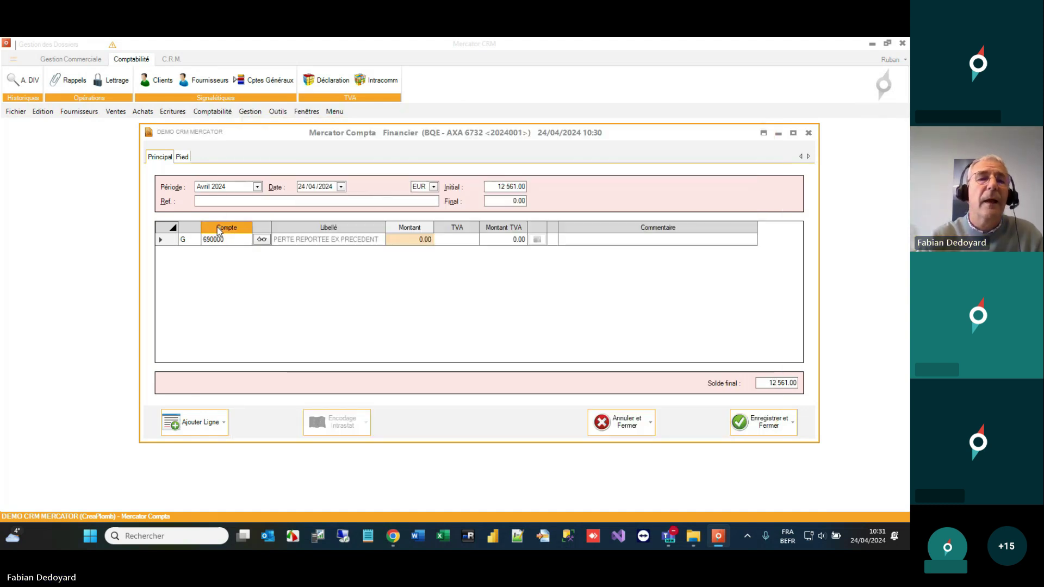
# - Set the financial entry's period to Mars 2024 and adapt the date to that period
pyautogui.click(231, 187)
pyautogui.click(229, 189)
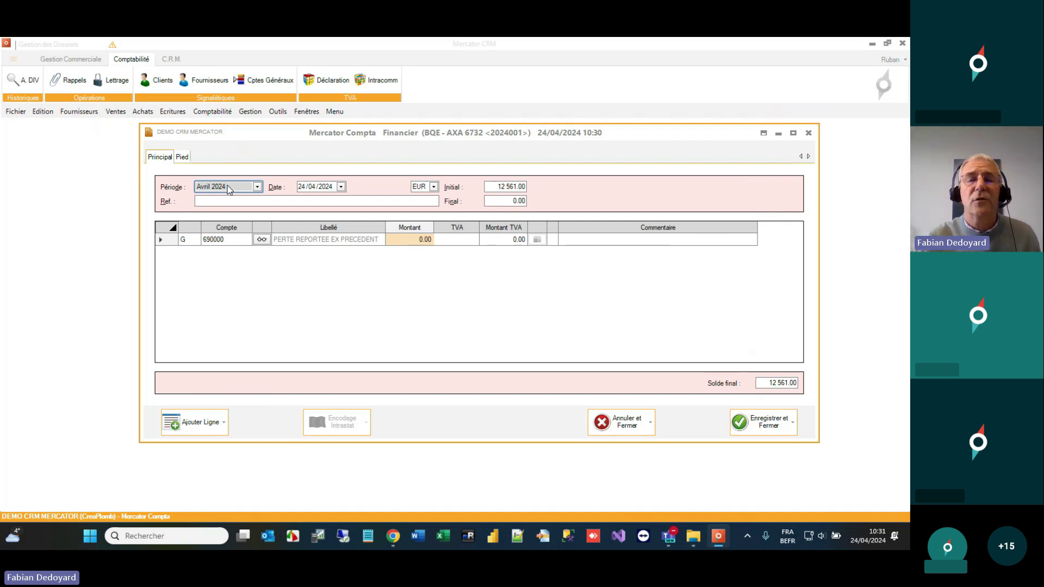
pyautogui.click(229, 188)
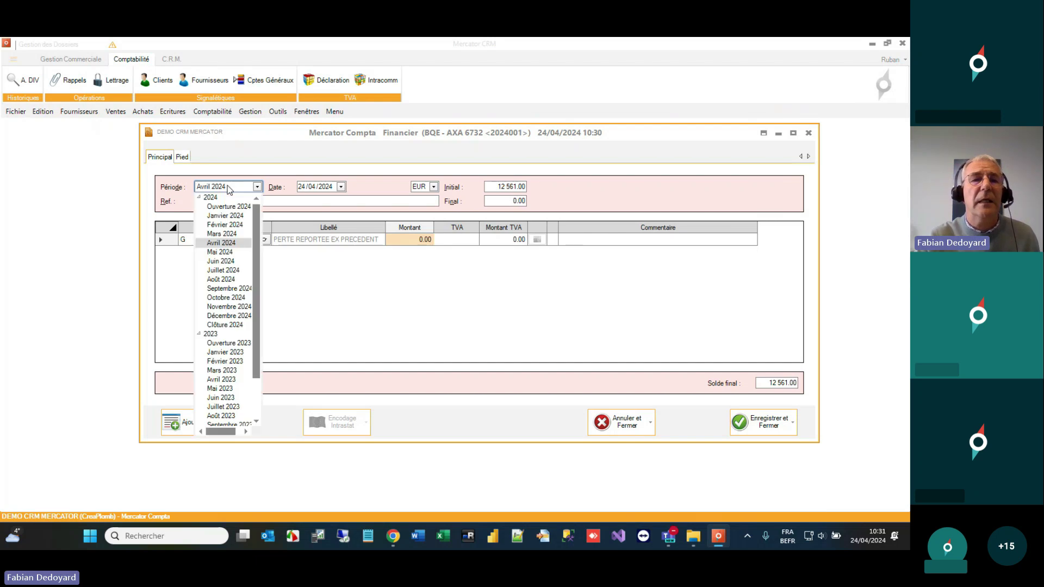
pyautogui.click(232, 235)
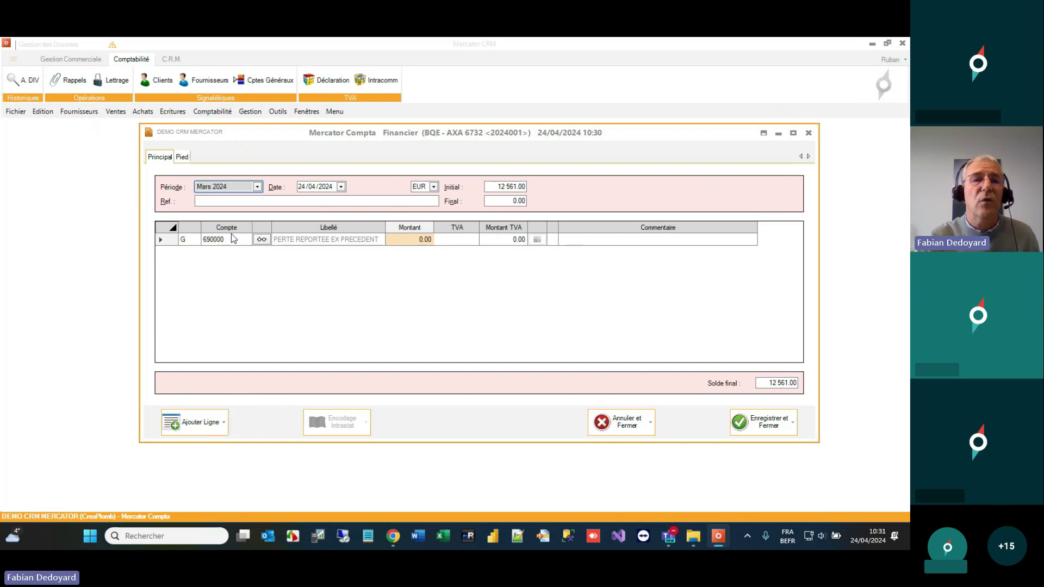
pyautogui.click(233, 238)
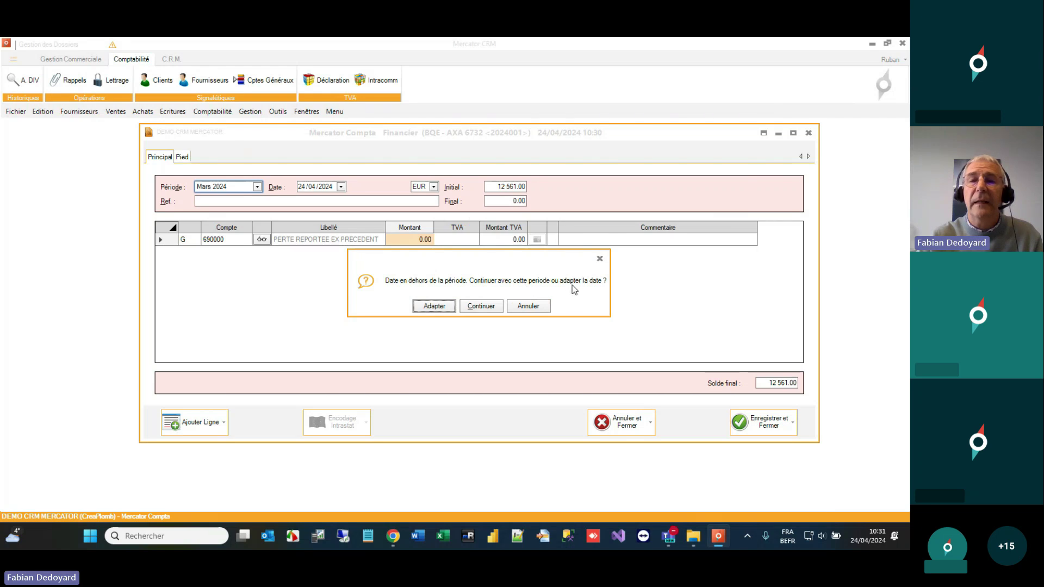
pyautogui.click(441, 306)
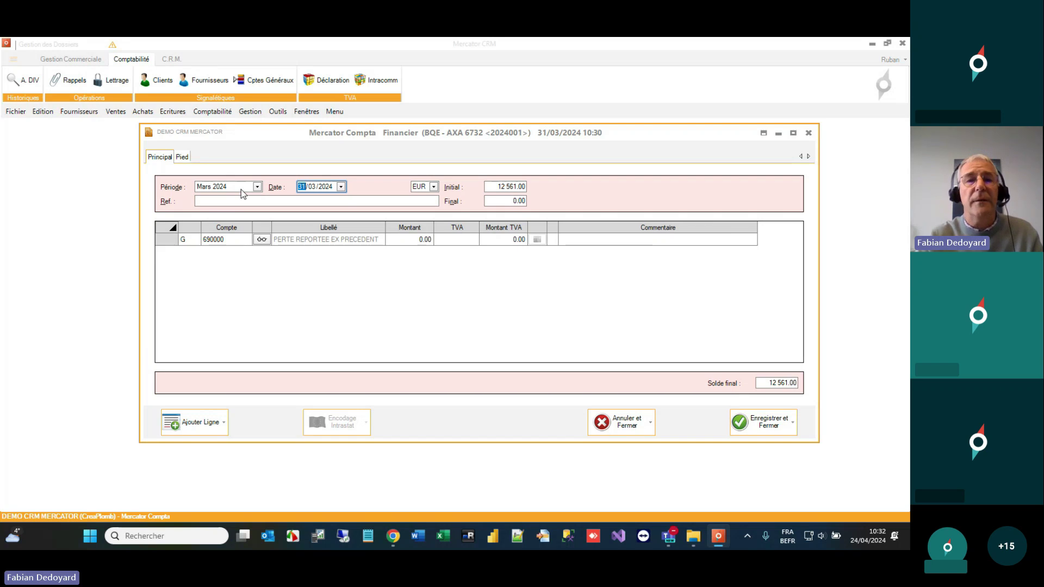
# - Set the entry date to 10/05/2024 and adapt the period to that date
pyautogui.click(312, 188)
pyautogui.press('Right')
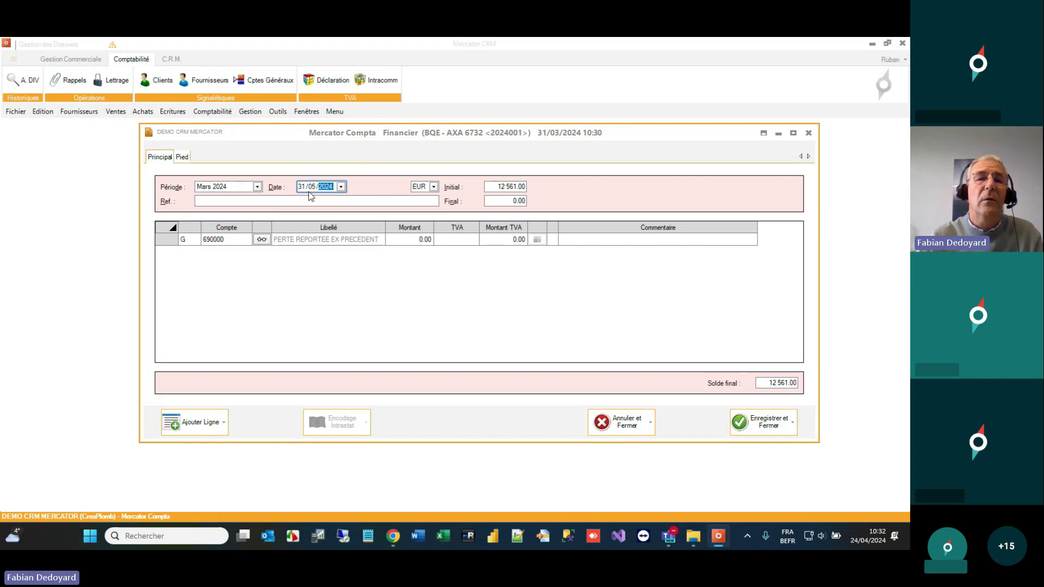
pyautogui.click(300, 187)
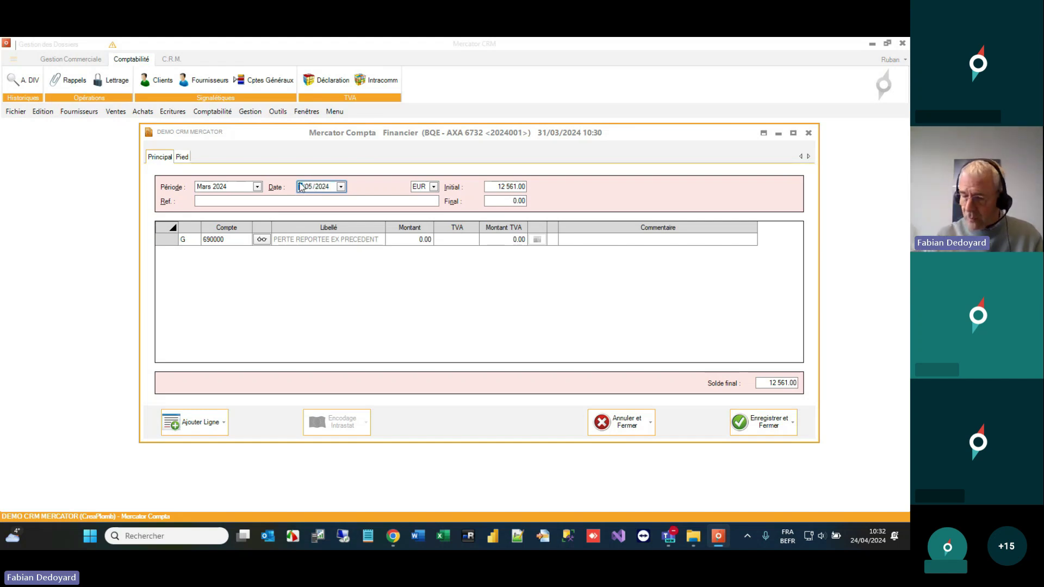
pyautogui.press('Tab')
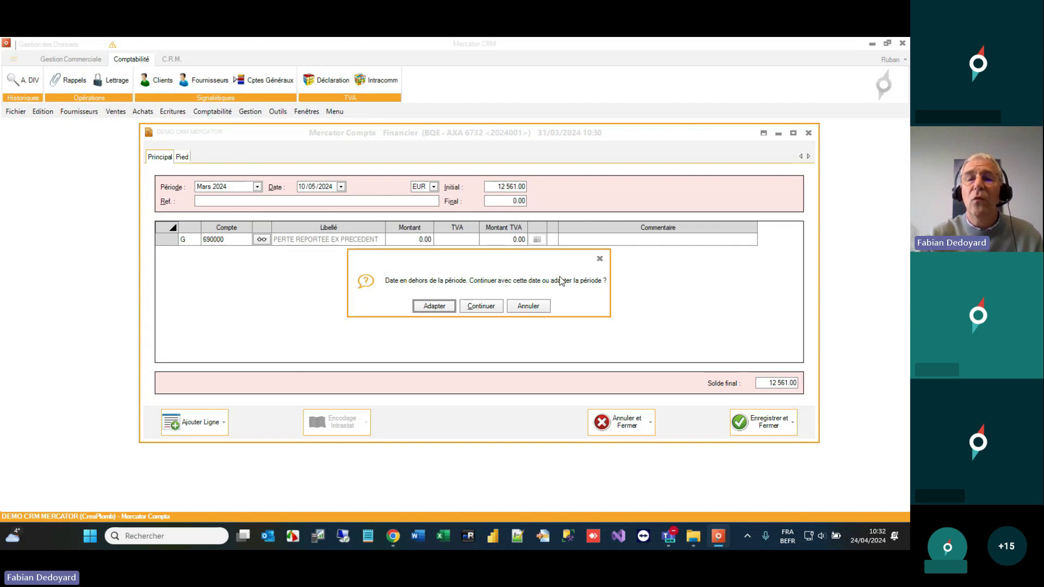
pyautogui.click(434, 306)
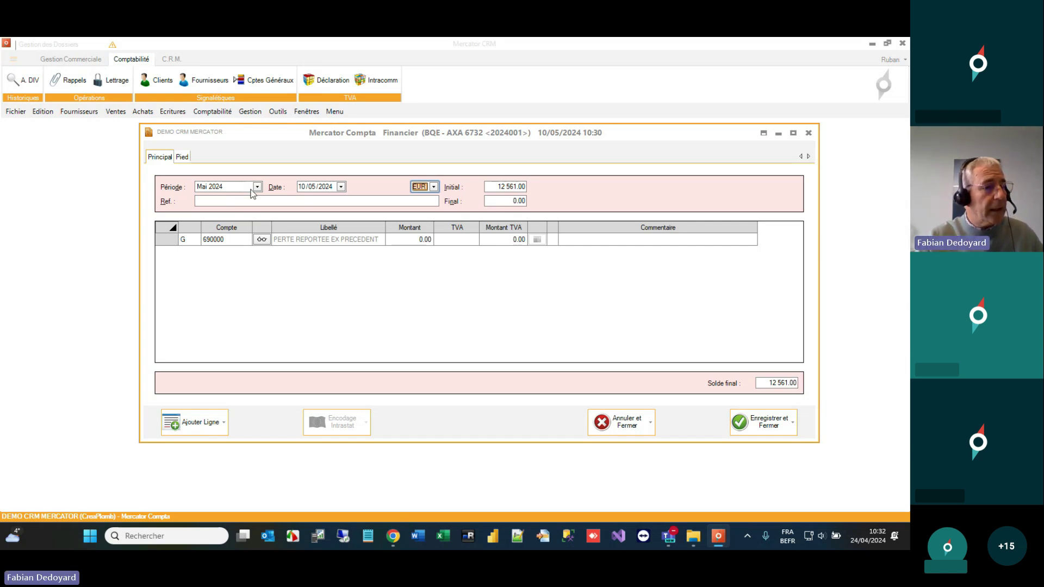
# - Set the entry date to 24/04/2024 using the calendar and continue with that date without adapting the period
pyautogui.click(317, 189)
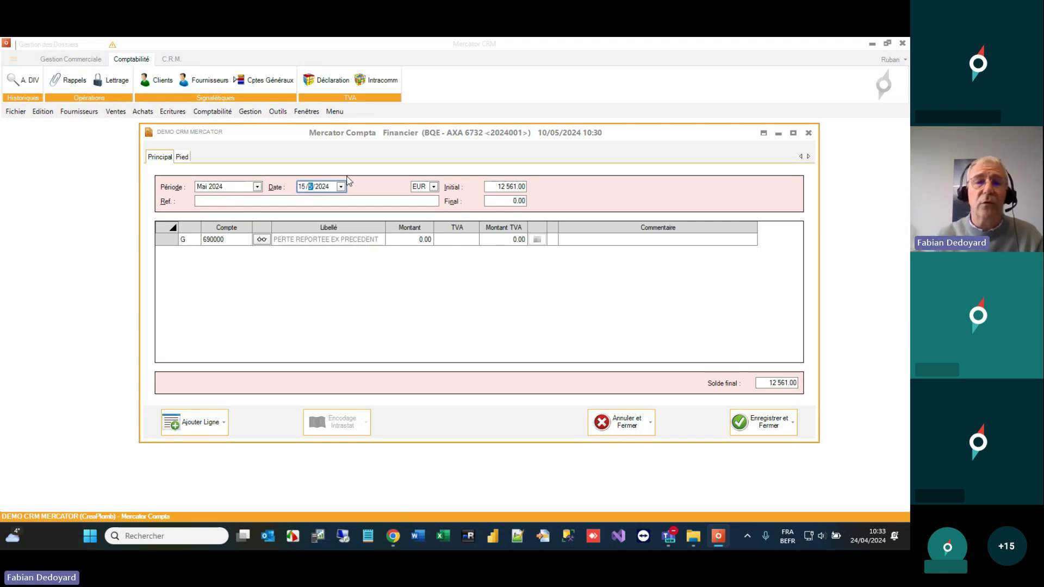
pyautogui.press('Down')
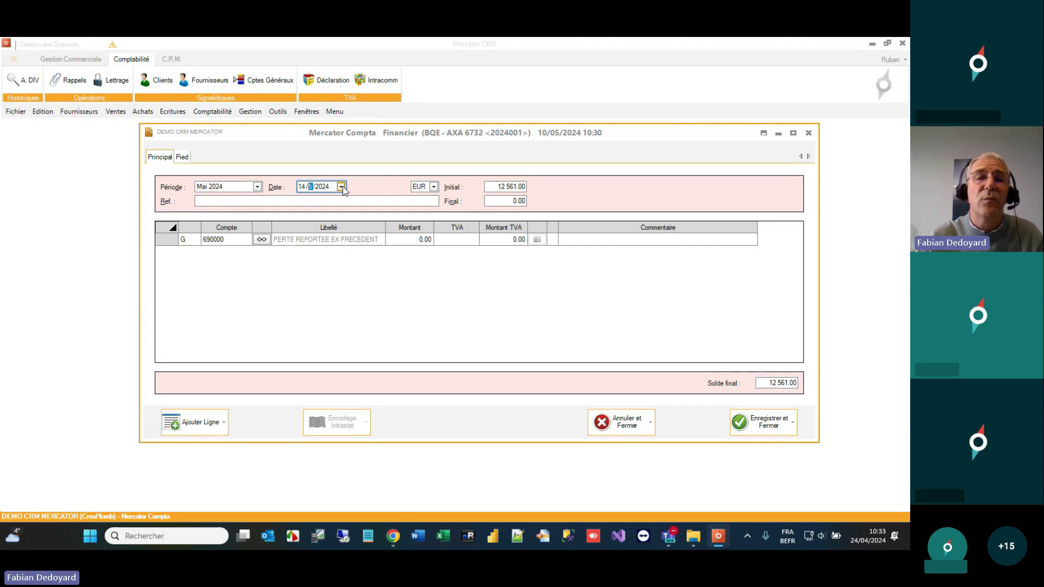
pyautogui.click(341, 187)
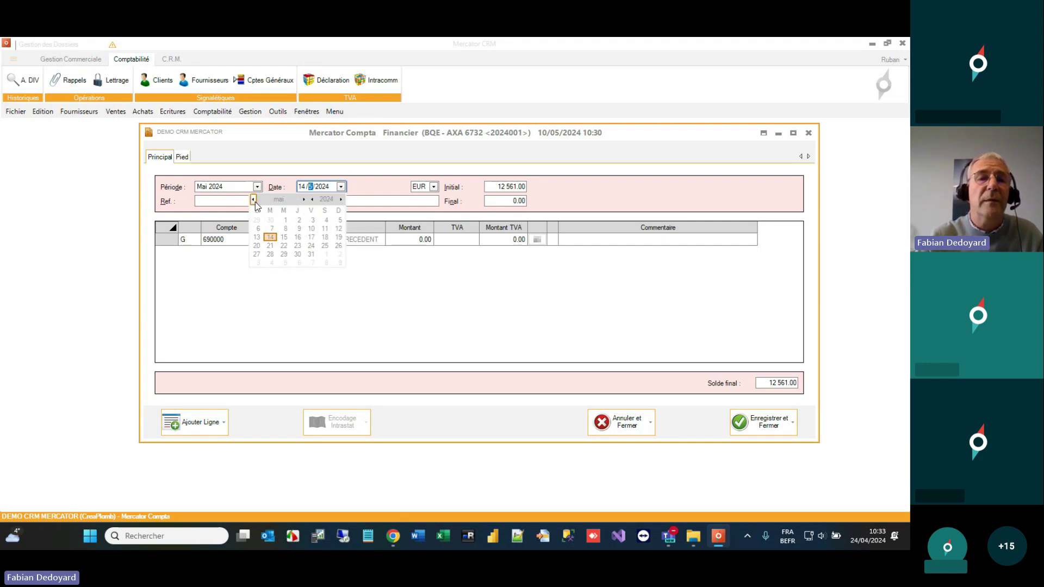
pyautogui.click(253, 201)
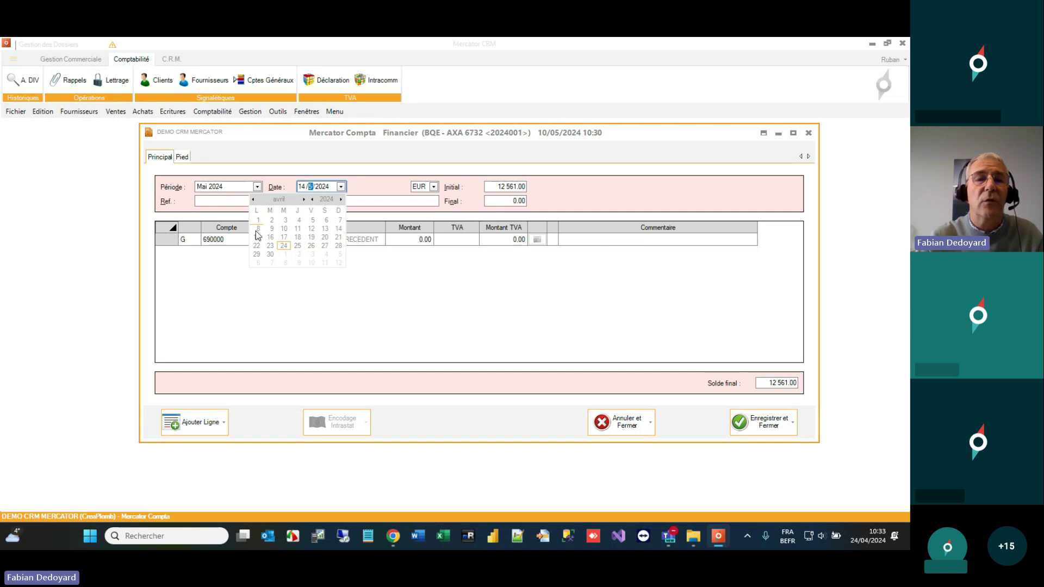
pyautogui.click(283, 245)
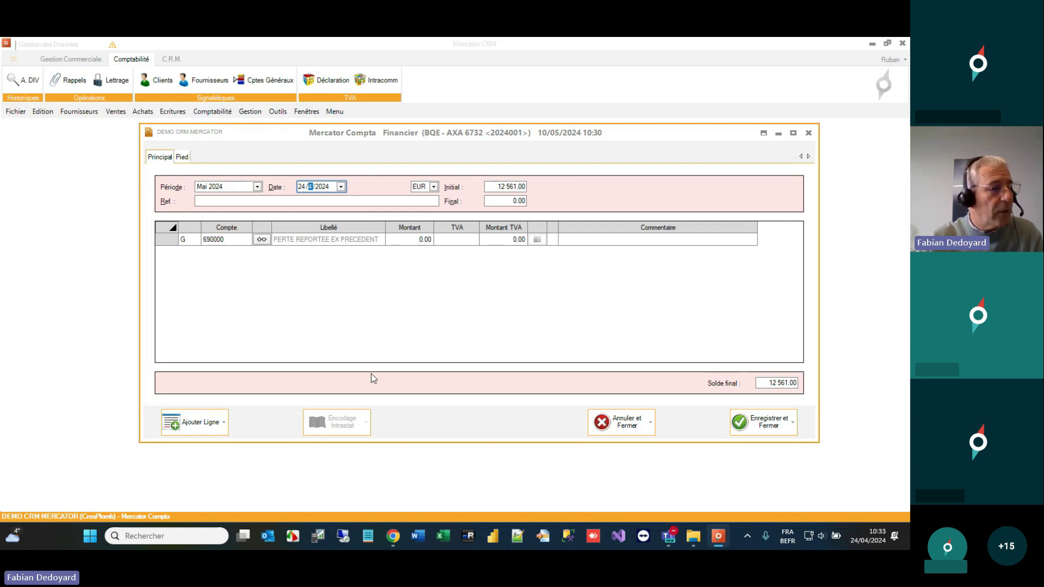
pyautogui.click(191, 240)
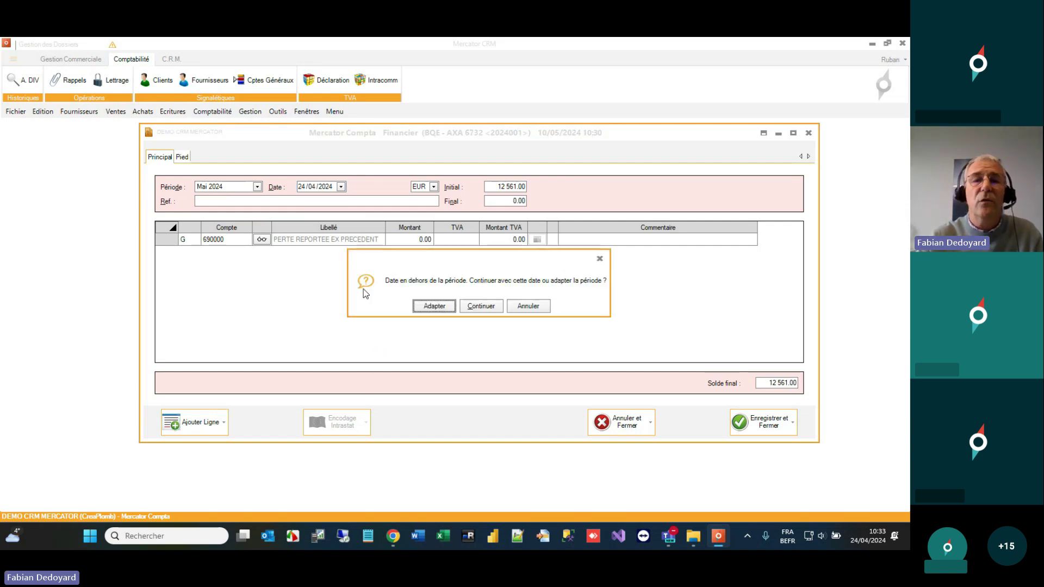
pyautogui.click(489, 306)
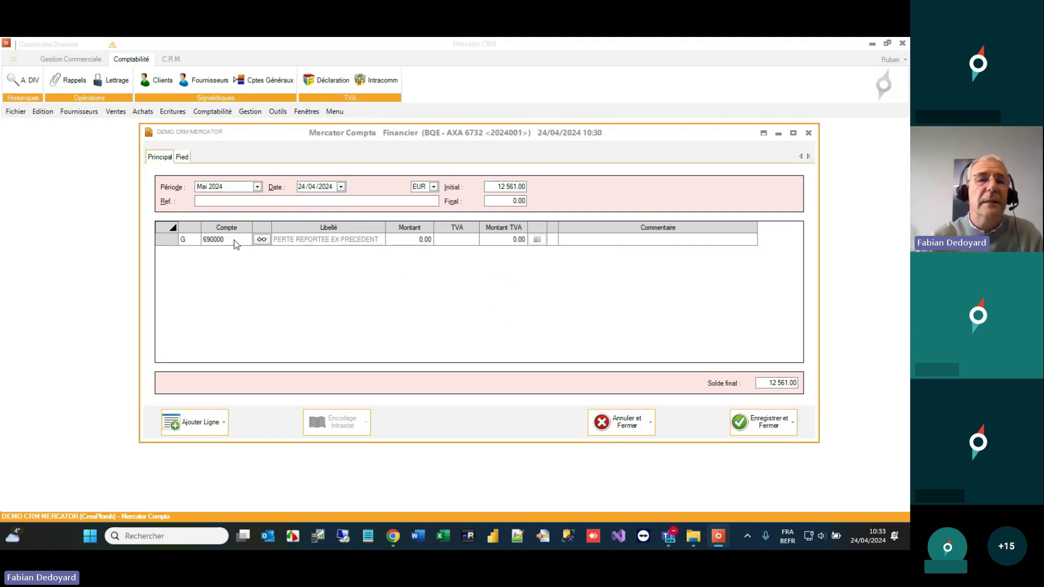
# - Change the financial line's account type to C (customer)
pyautogui.click(190, 240)
pyautogui.click(195, 240)
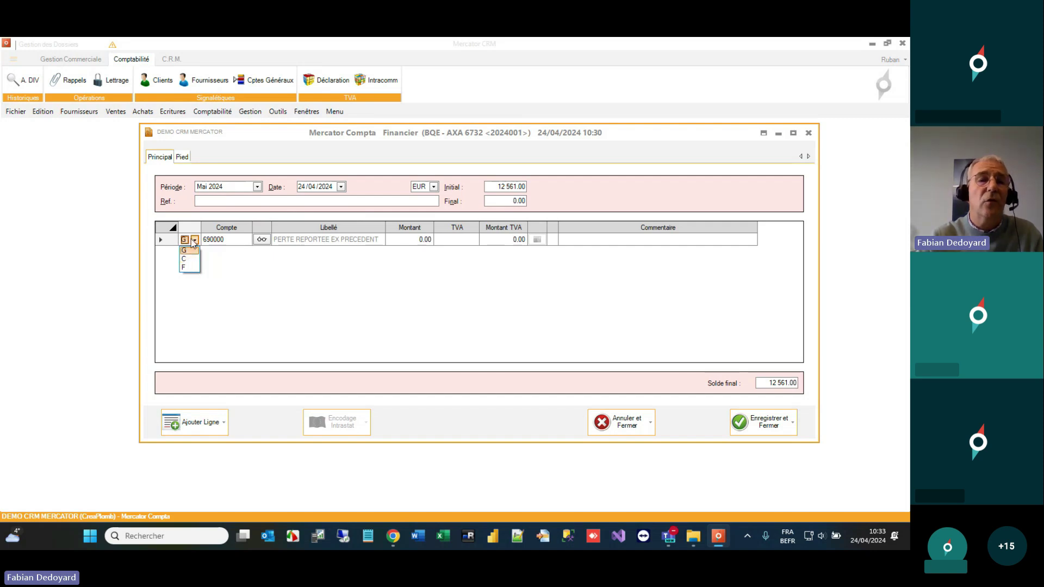
pyautogui.click(194, 258)
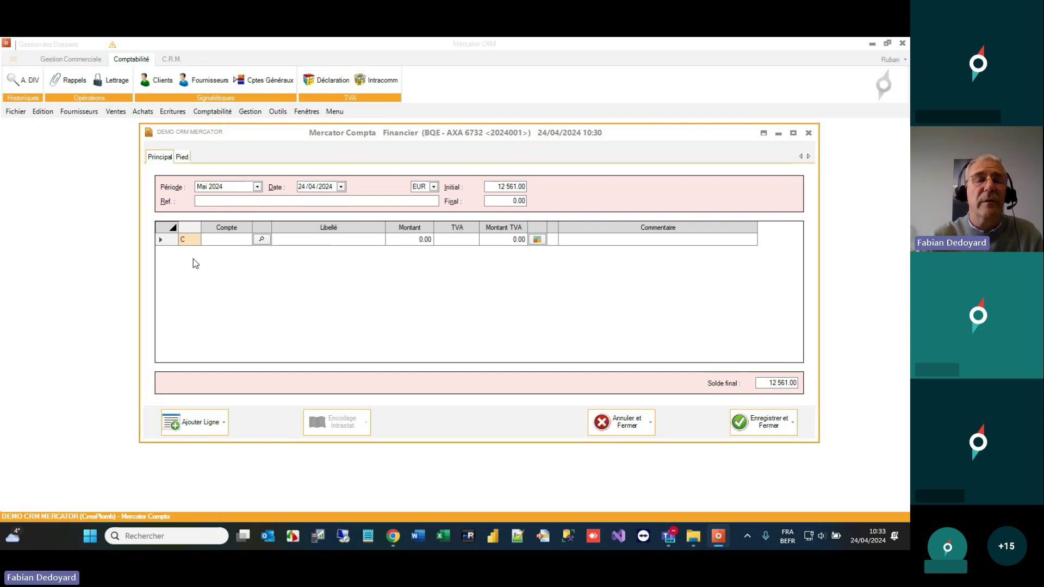
# - Set the financial line's account type to G (general account)
pyautogui.click(219, 240)
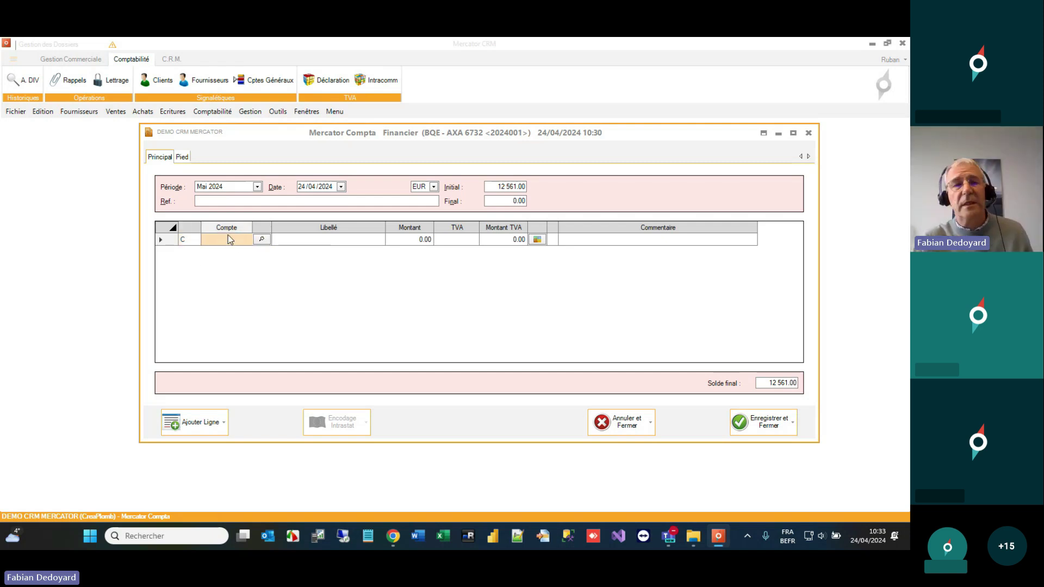
pyautogui.click(192, 239)
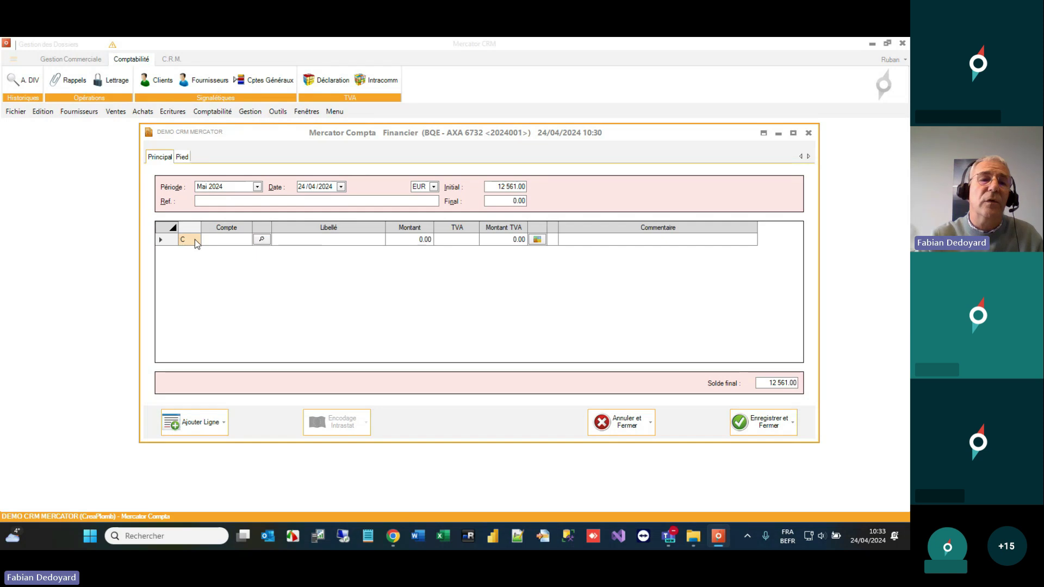
pyautogui.click(194, 239)
pyautogui.click(190, 269)
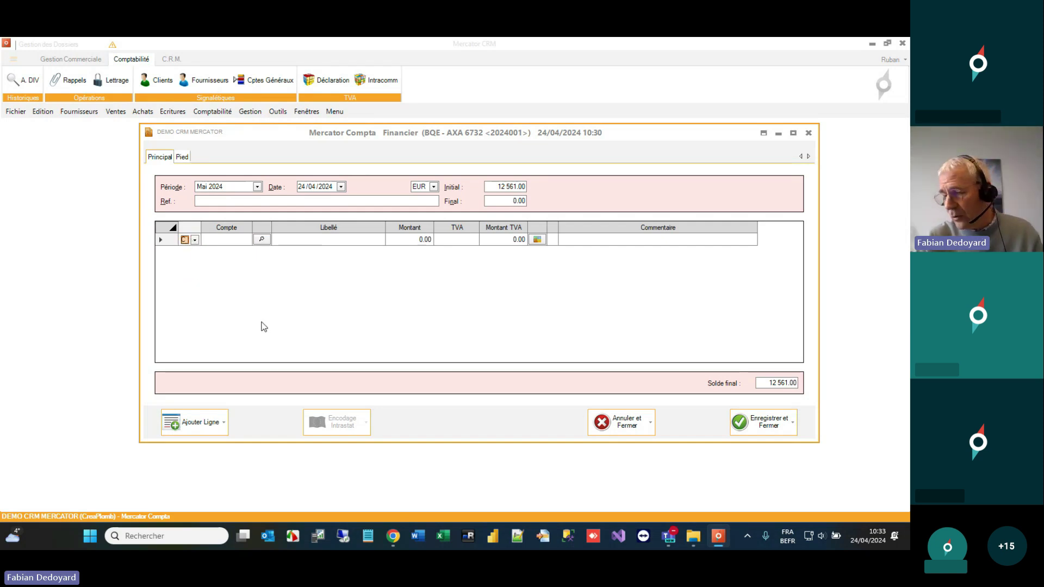
pyautogui.click(195, 240)
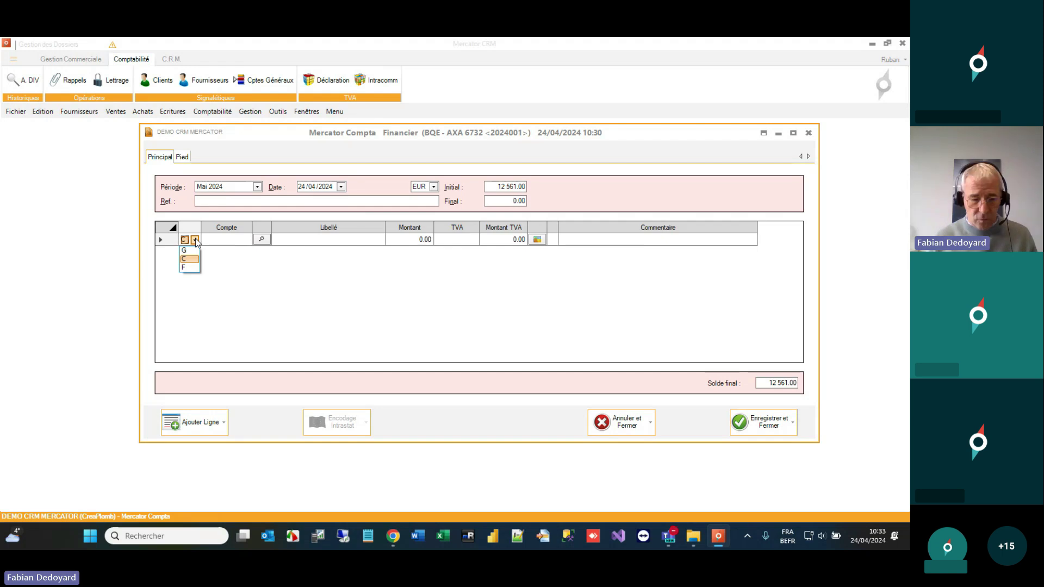
pyautogui.press('g')
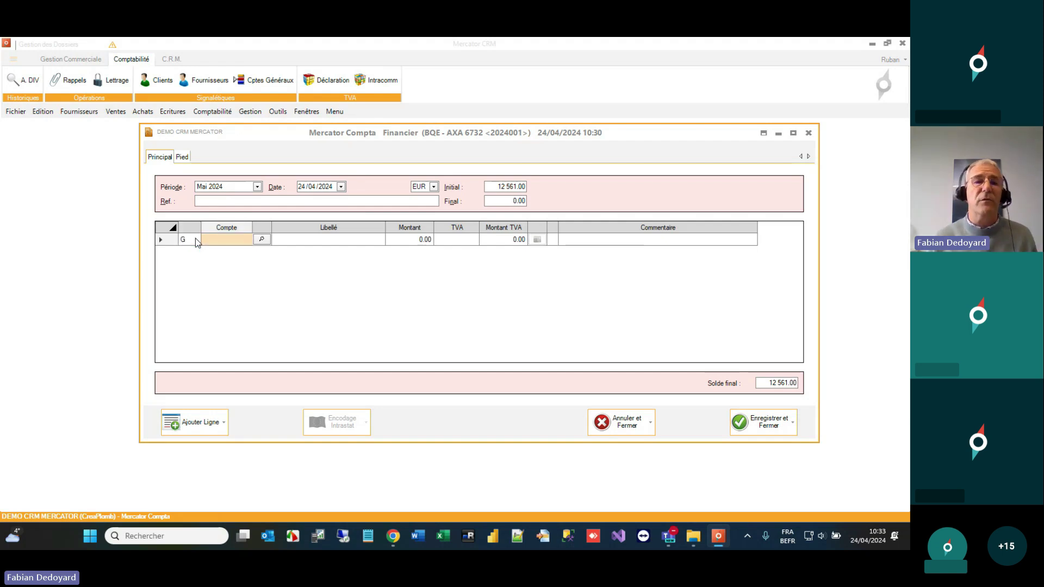
# - Change the financial line's account type to F (supplier), and review the available types without choosing another
pyautogui.click(196, 240)
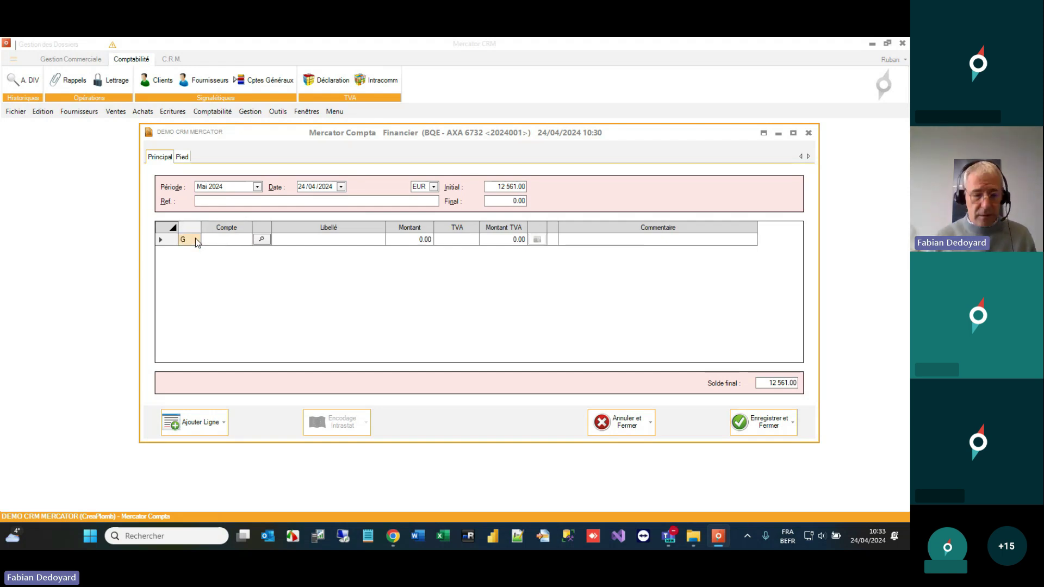
pyautogui.press('f')
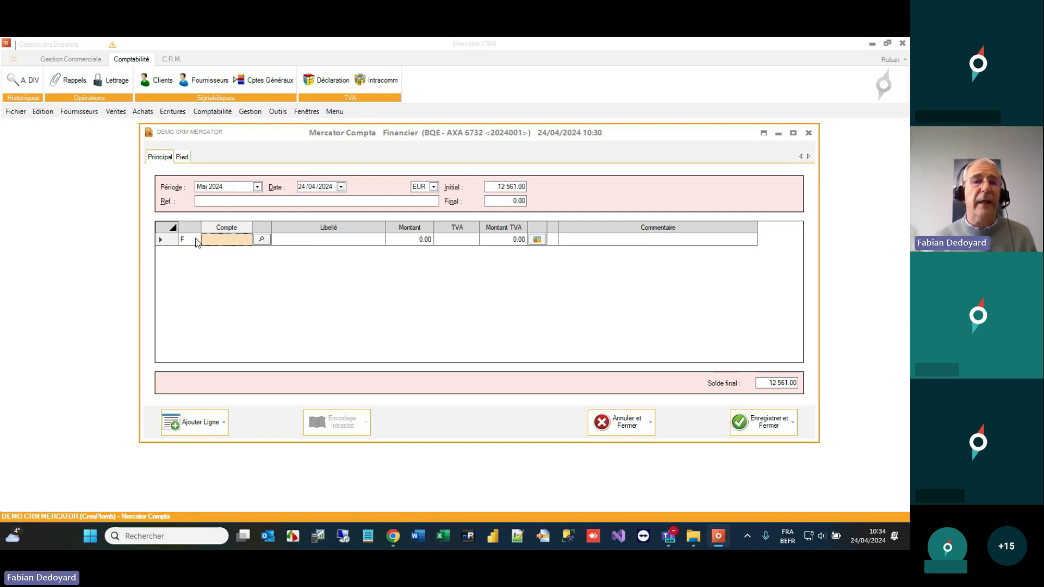
pyautogui.click(195, 238)
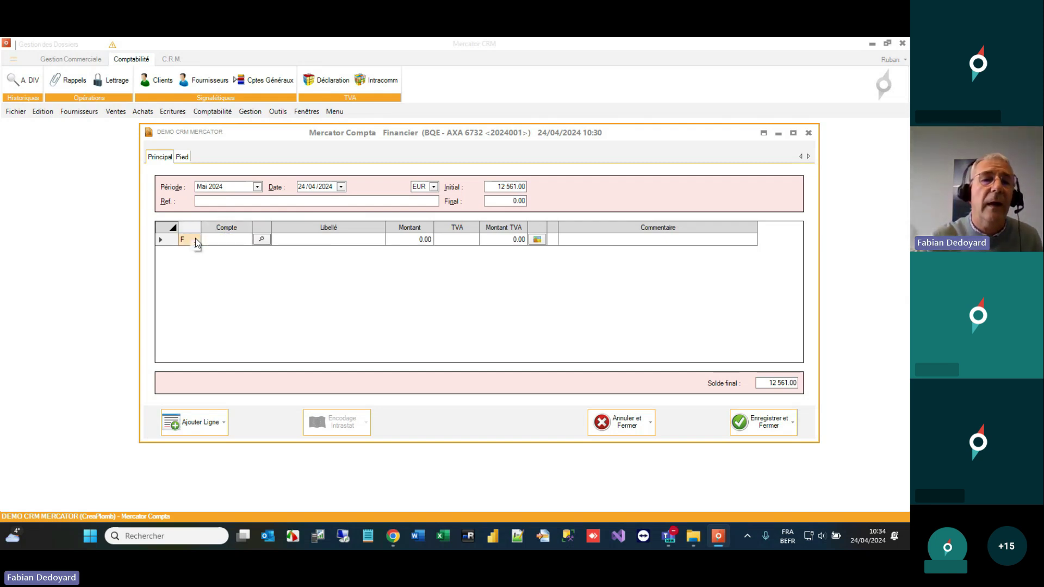
pyautogui.click(195, 240)
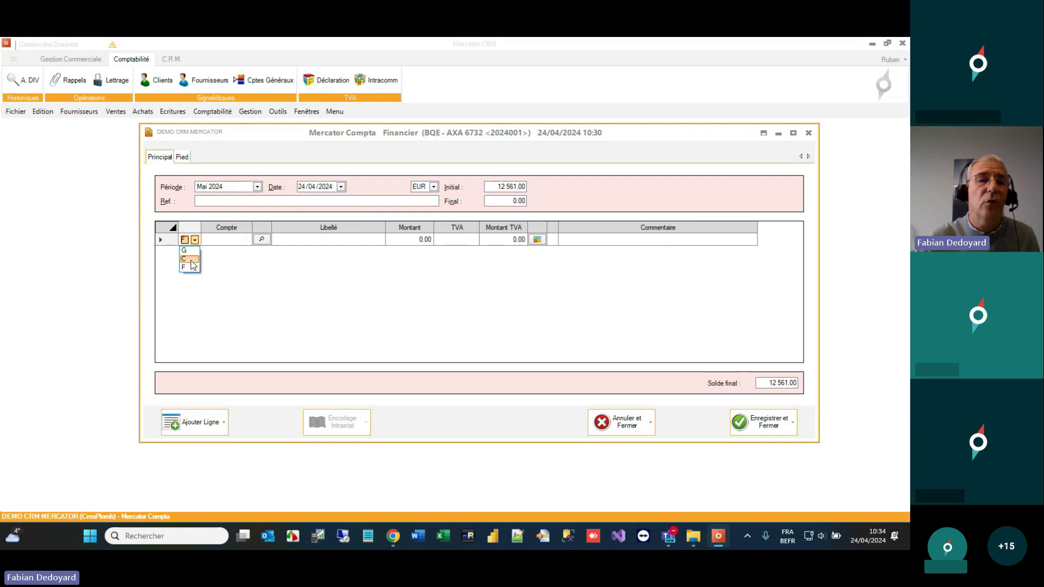
pyautogui.click(213, 274)
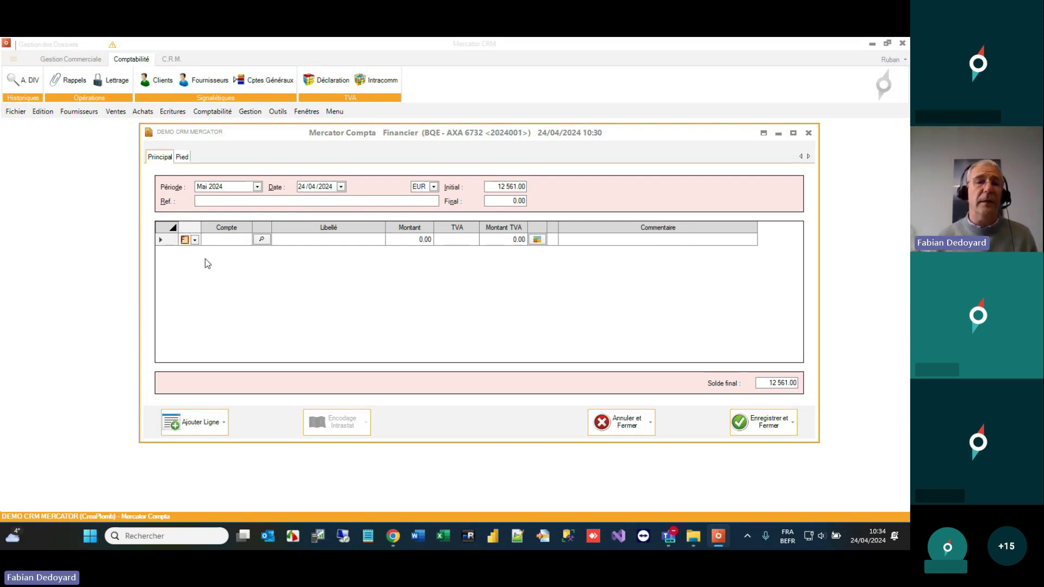
# - Set the line's account type to G and enter the suspense account 499000 using the short code 499
pyautogui.press('g')
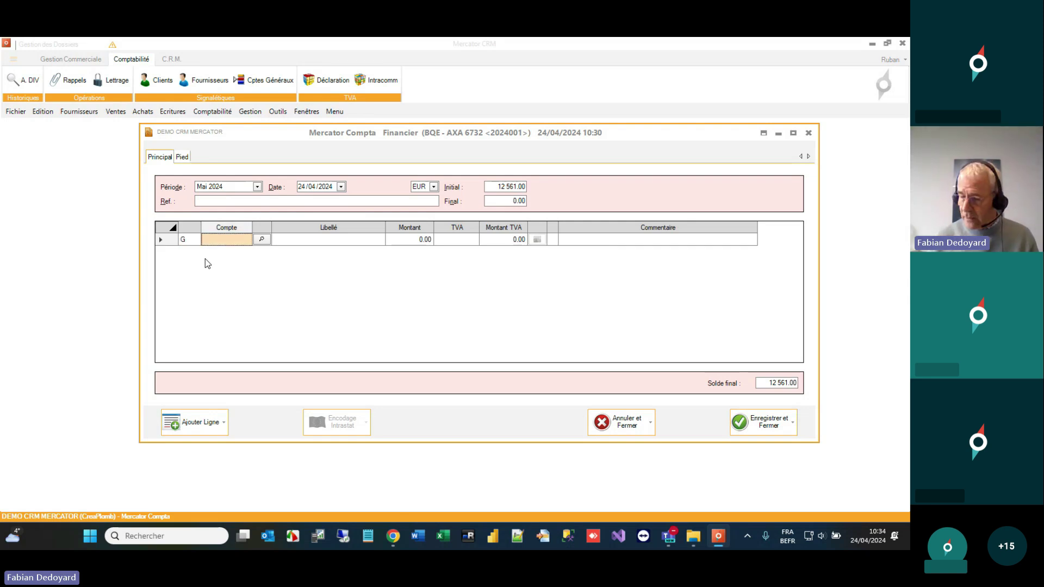
pyautogui.write('4')
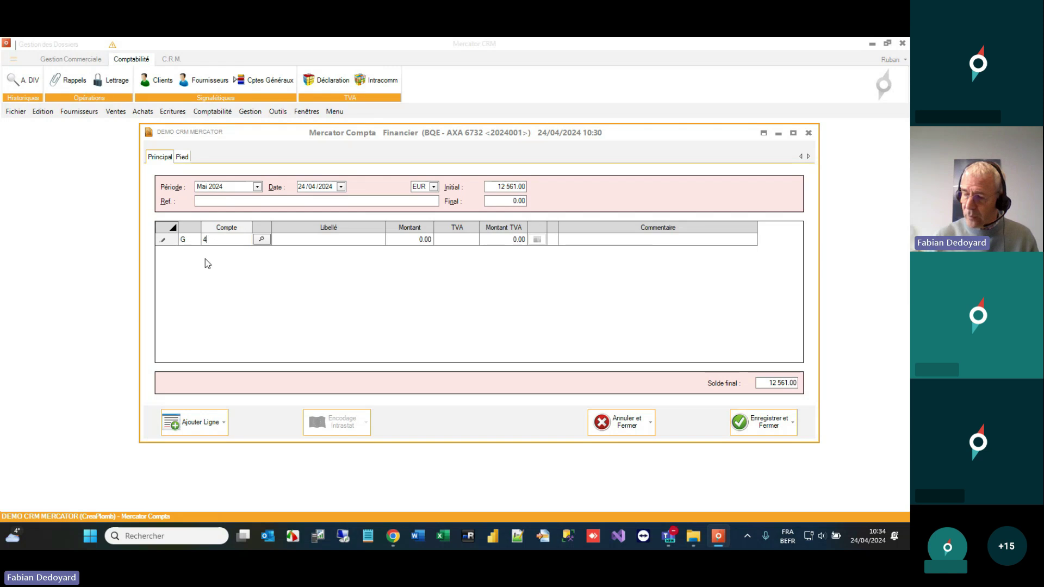
pyautogui.write('99')
pyautogui.press('Return')
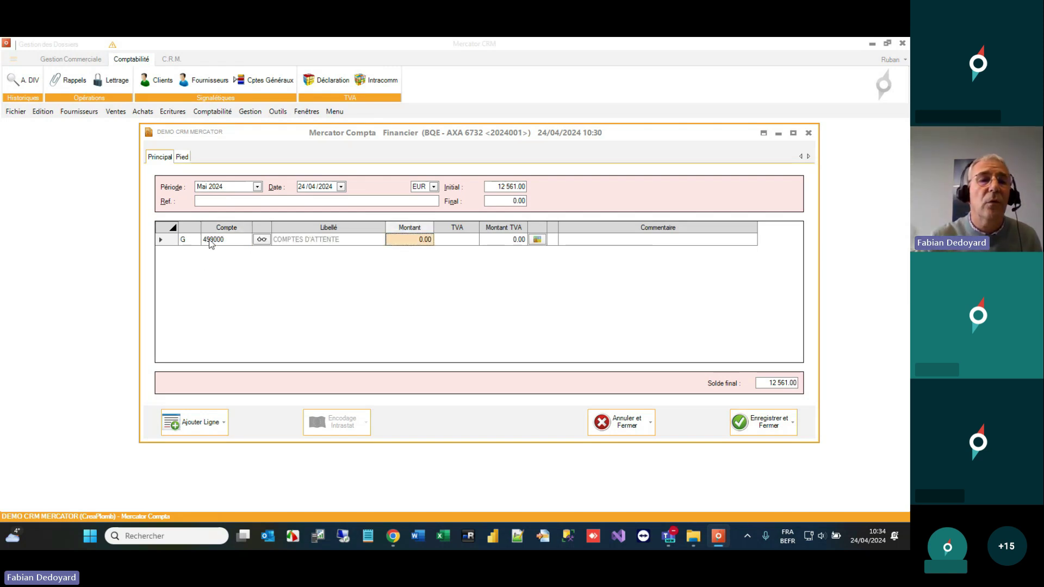
# - Switch the line's account type to F and enter supplier F8 as its account
pyautogui.click(188, 237)
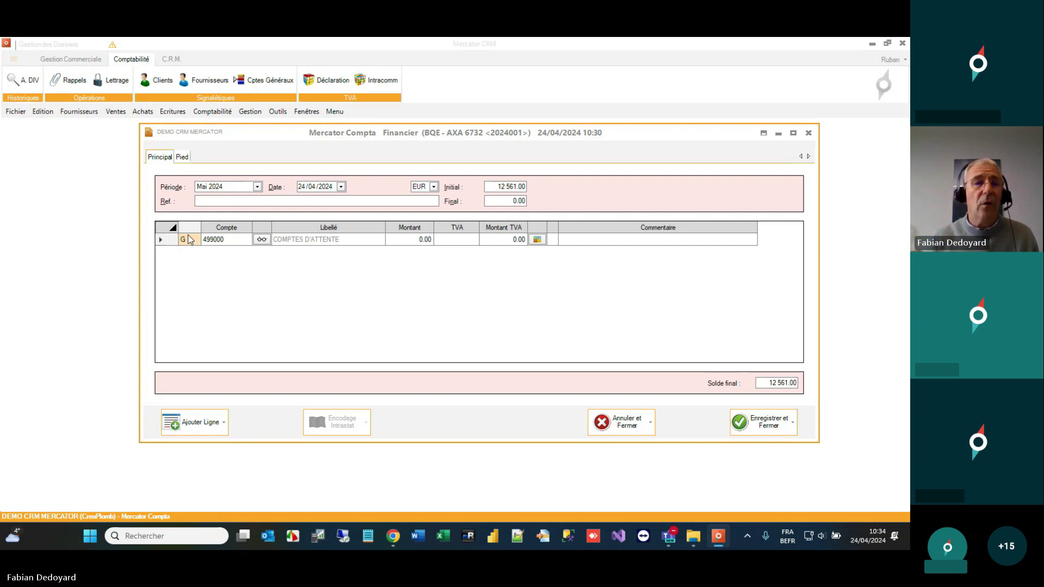
pyautogui.write('F')
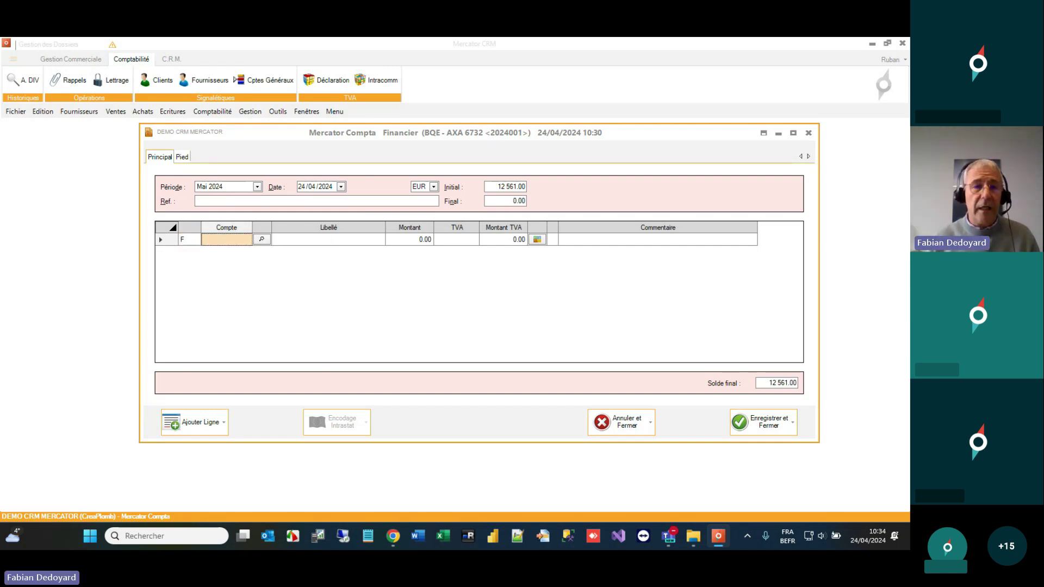
pyautogui.write('F8')
pyautogui.press('Return')
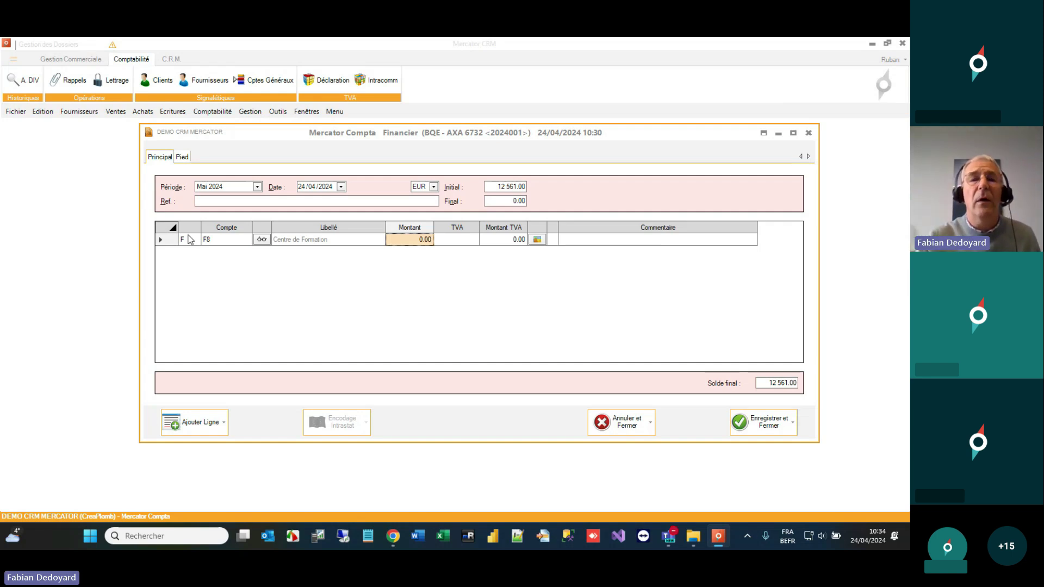
# - Cancel and close the BQE - AXA 6732 financial entry, abandoning its modifications
pyautogui.moveTo(412, 134); pyautogui.dragTo(340, 141)
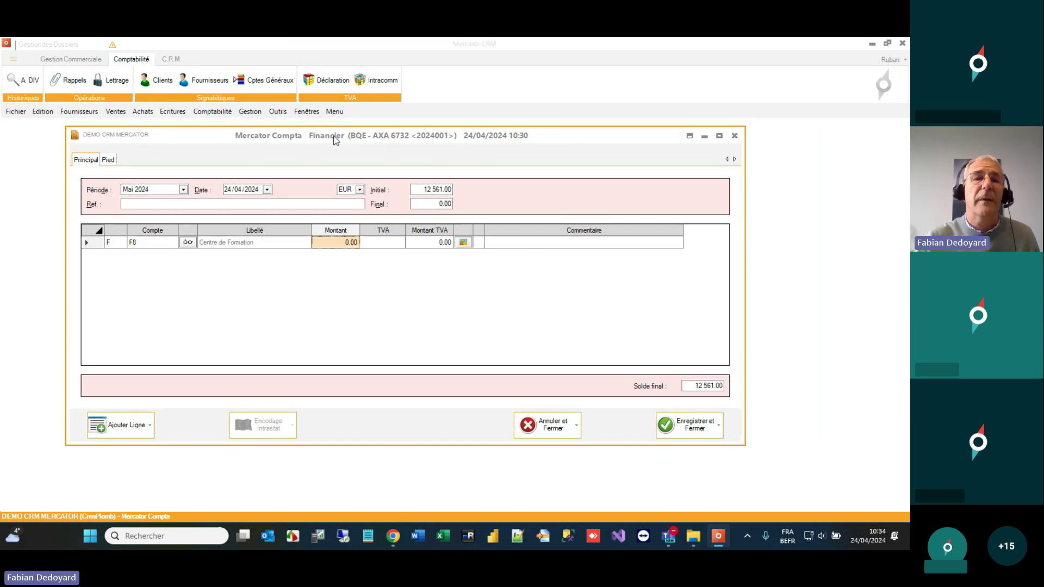
pyautogui.click(555, 422)
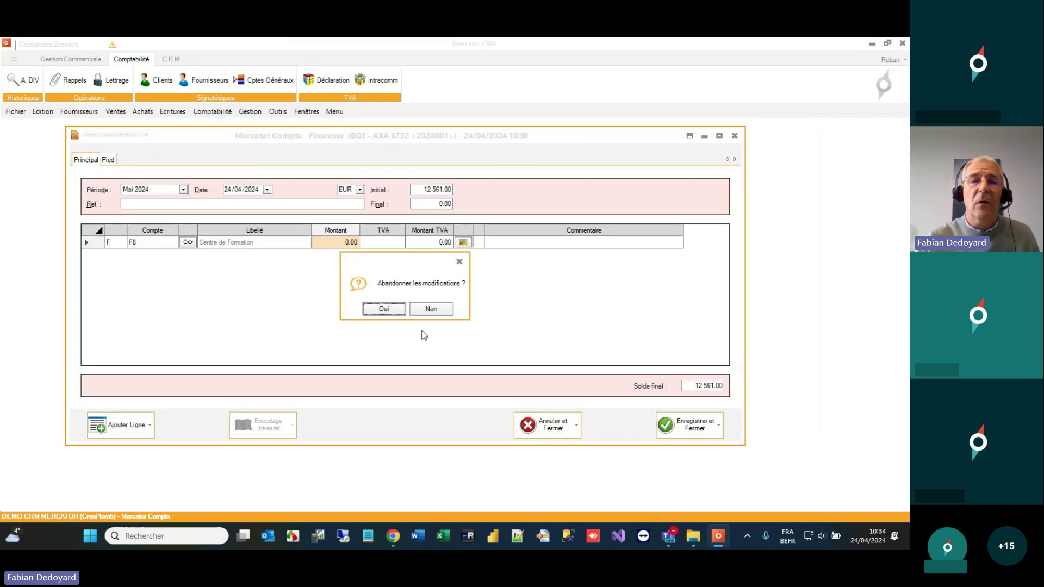
pyautogui.click(384, 308)
# - Start a new O.D. entry in the journal OpDiv - Opérations diverses and add an empty line
pyautogui.click(207, 113)
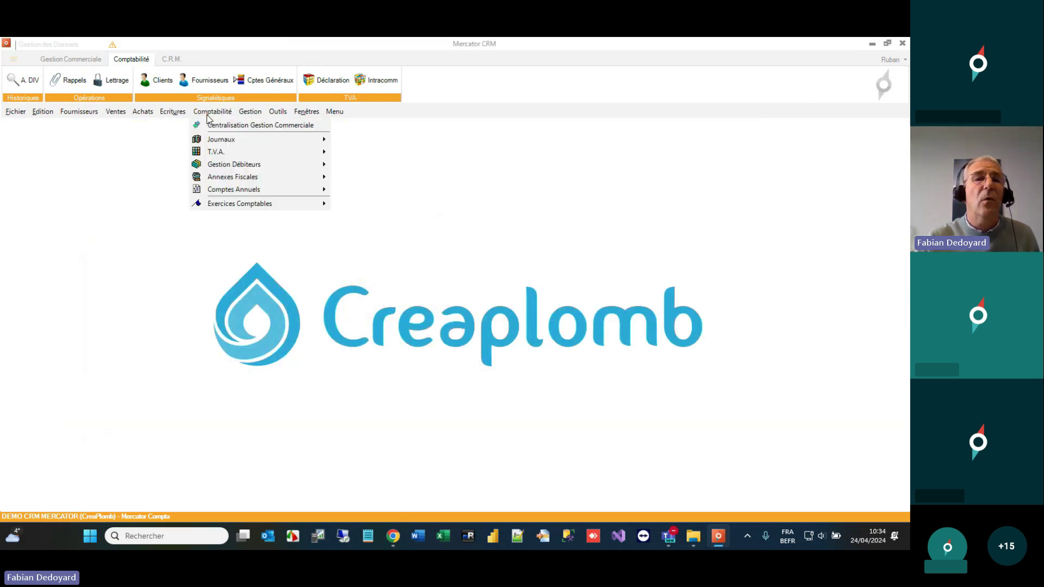
pyautogui.moveTo(173, 112)
pyautogui.moveTo(205, 163)
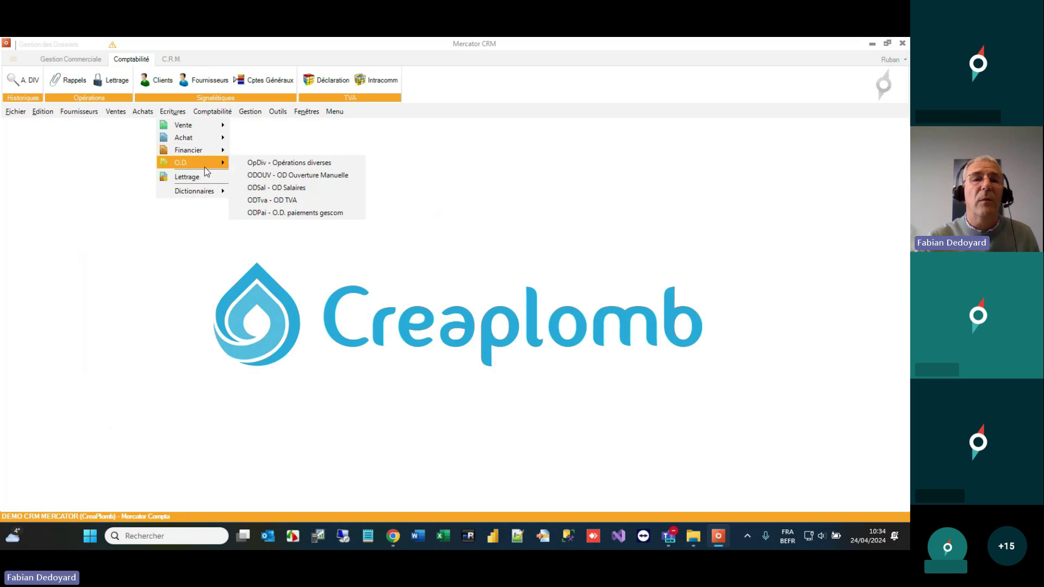
pyautogui.click(251, 163)
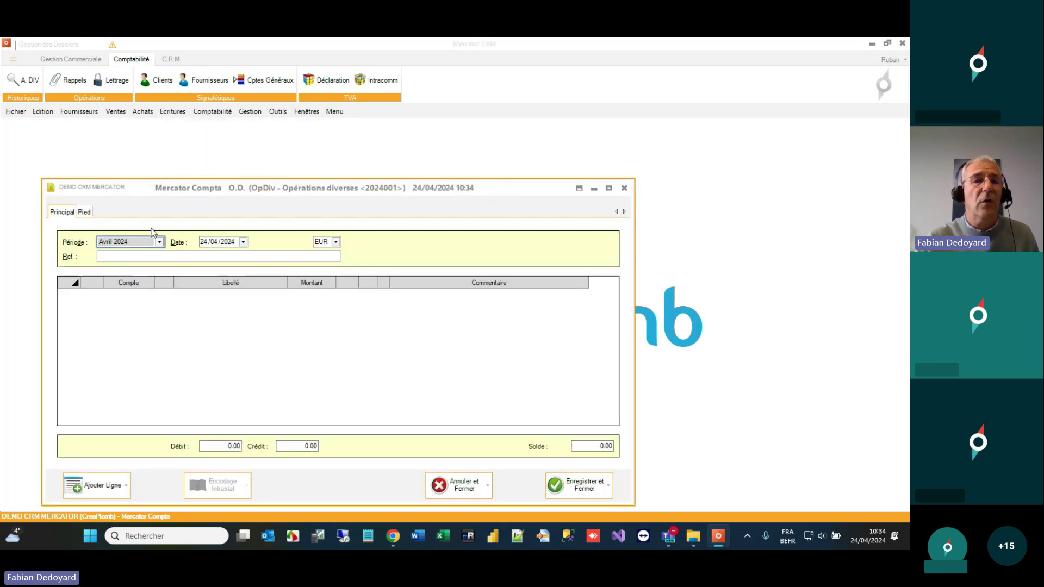
pyautogui.click(120, 305)
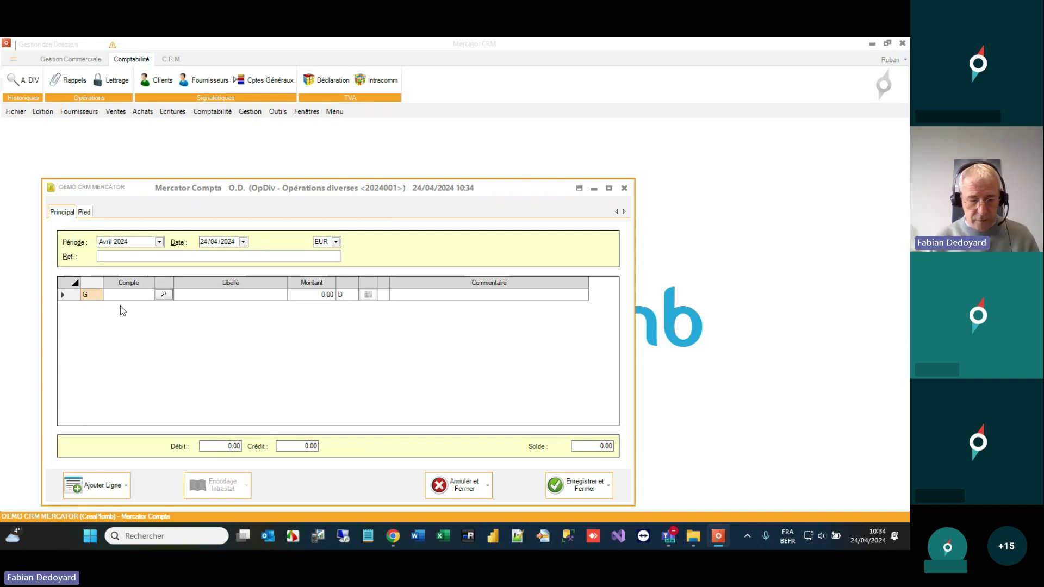
# - Assign the O.D. line to supplier account F8 and set its amount to 13
pyautogui.write('F')
pyautogui.write('8')
pyautogui.press('Return')
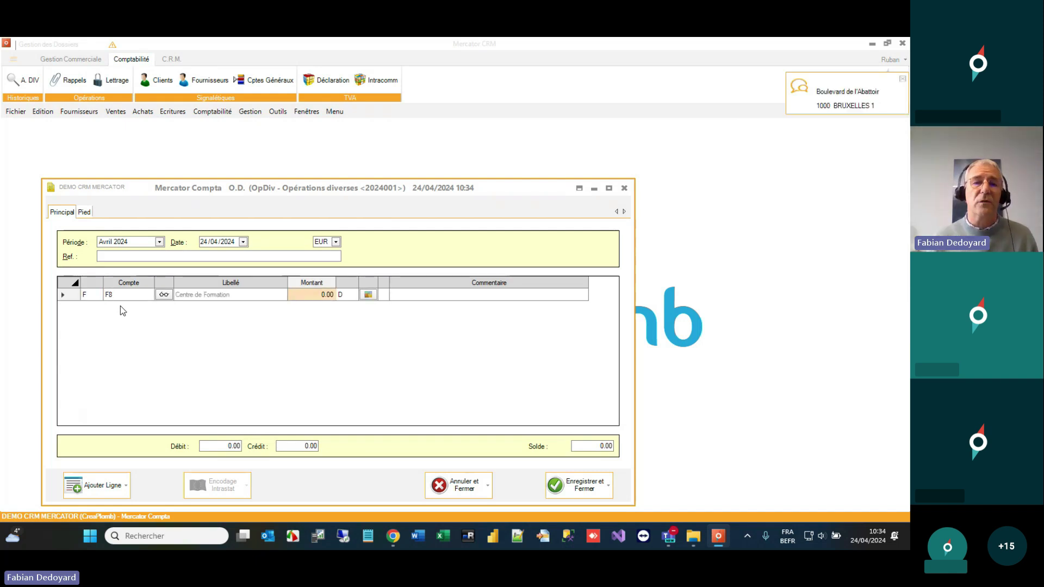
pyautogui.write('13')
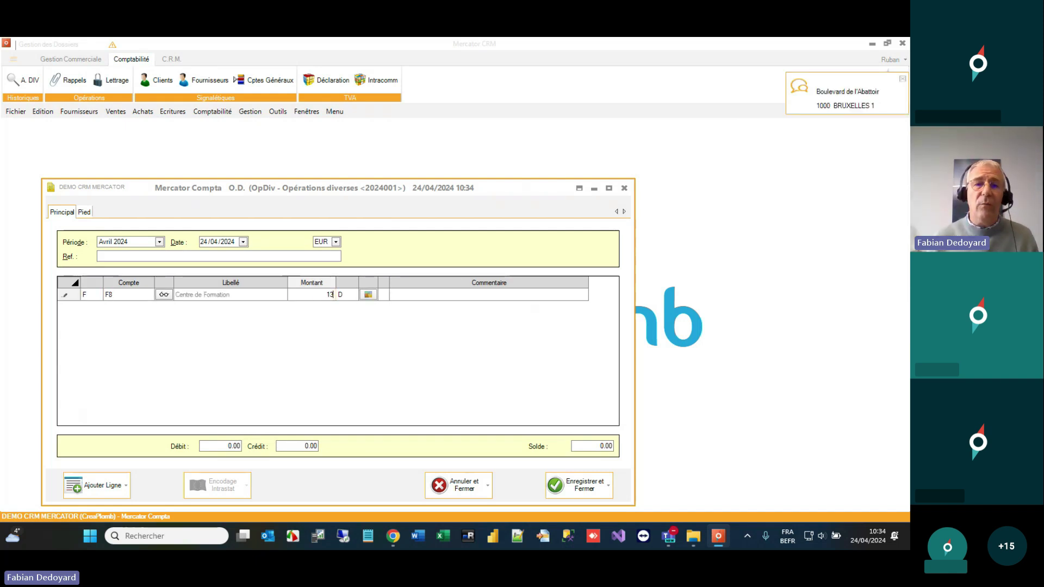
pyautogui.press('Return')
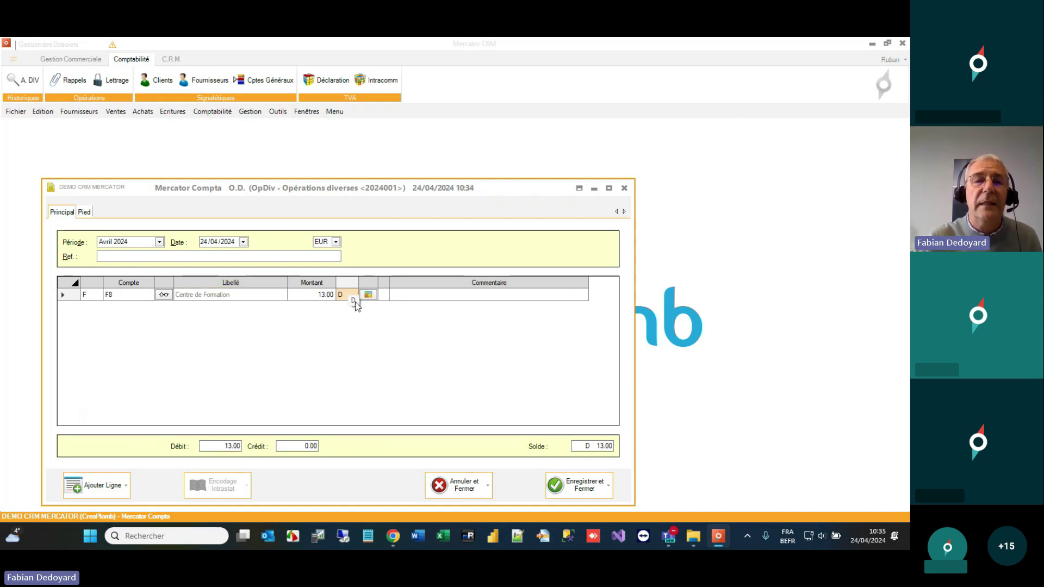
# - Switch the O.D. line's side between C and D, ending on C (credit), and abandon the entry without saving
pyautogui.write('c')
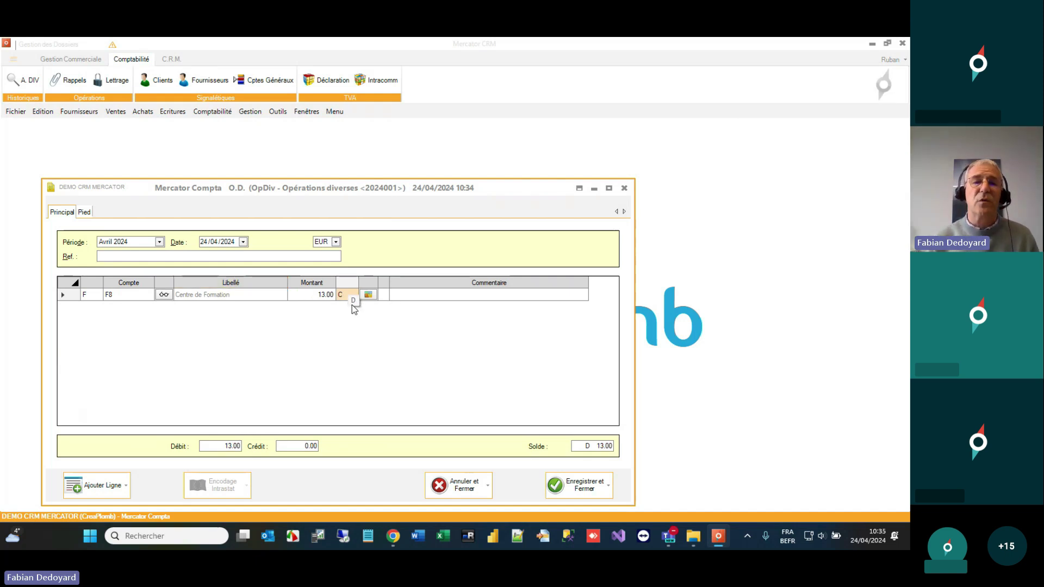
pyautogui.write('d')
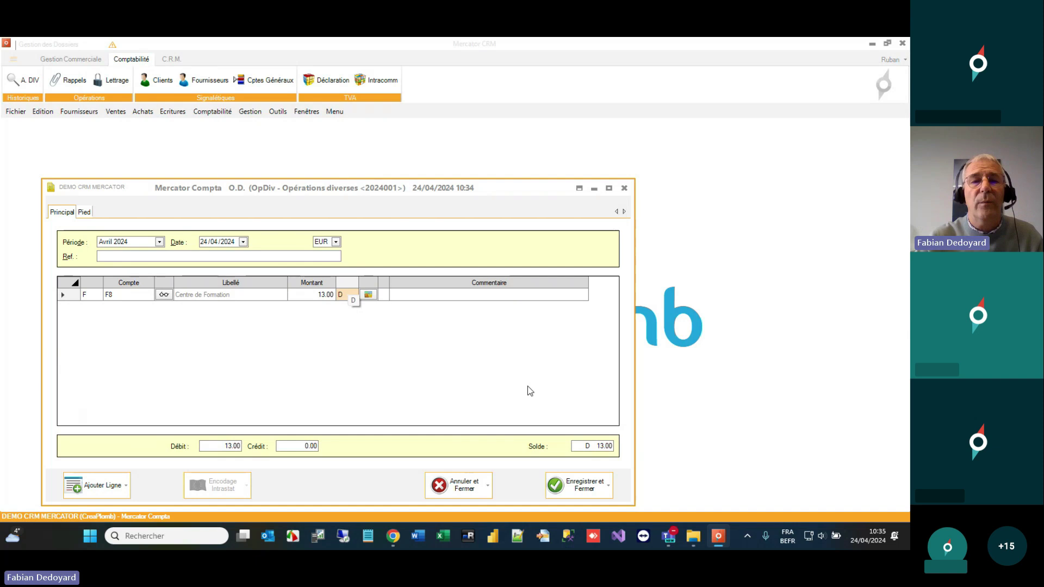
pyautogui.click(353, 295)
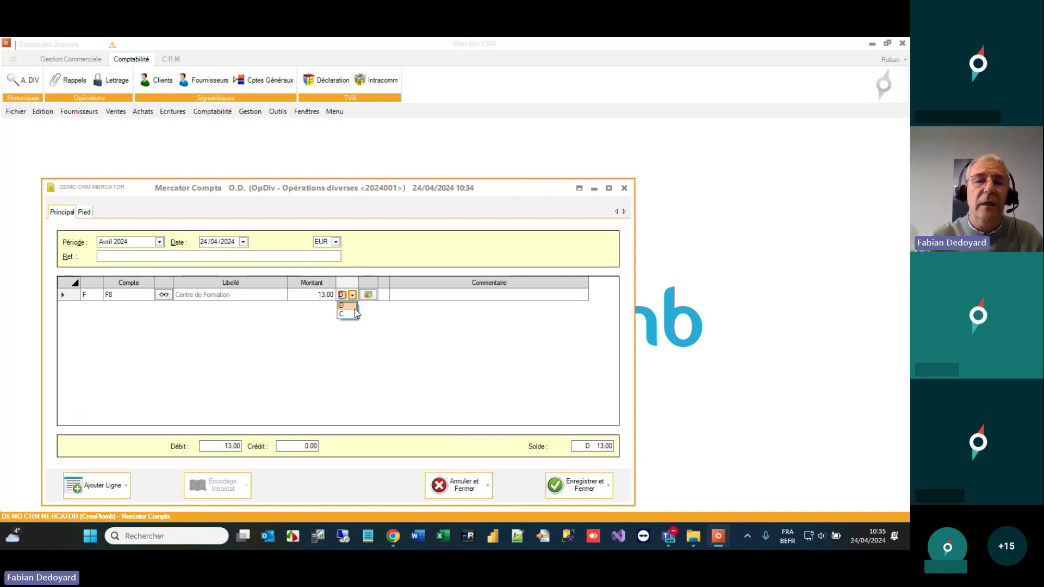
pyautogui.click(356, 313)
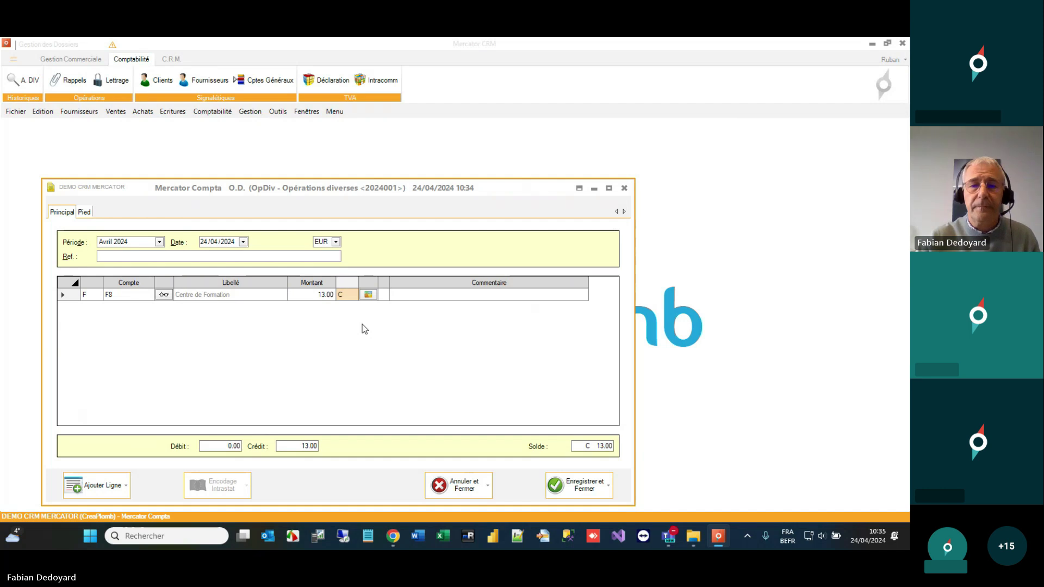
pyautogui.click(456, 487)
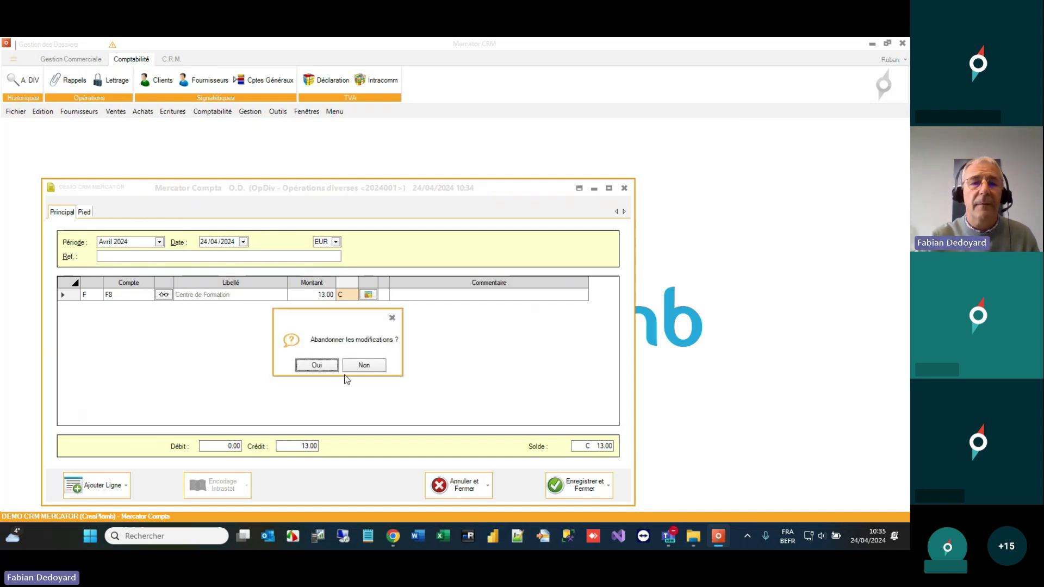
pyautogui.click(324, 367)
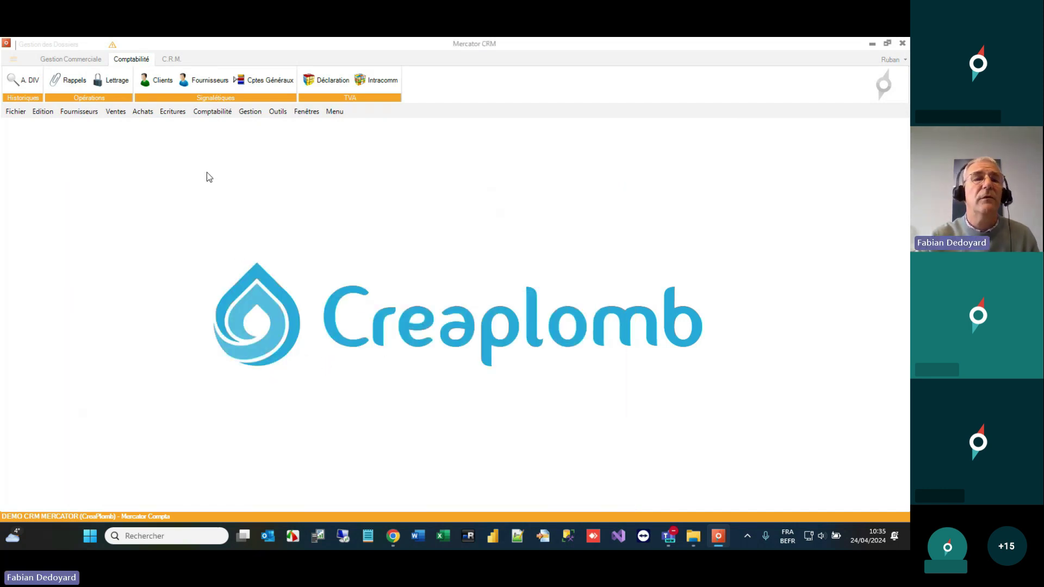
# - Create a new BQE - AXA 6732 financial entry with a line for supplier F8, opening that supplier's lettrage window
pyautogui.click(175, 113)
pyautogui.moveTo(188, 150)
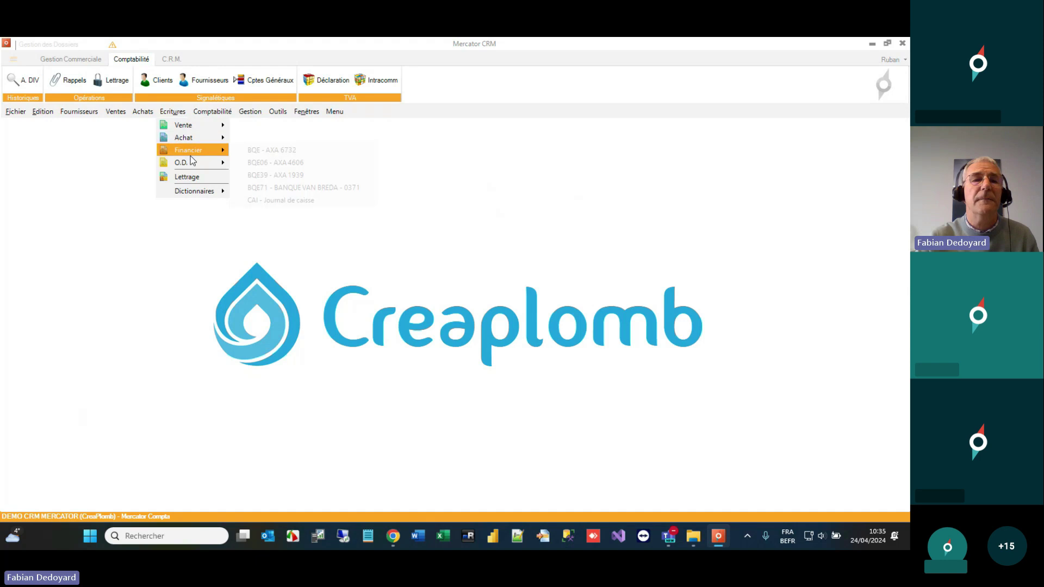
pyautogui.click(256, 154)
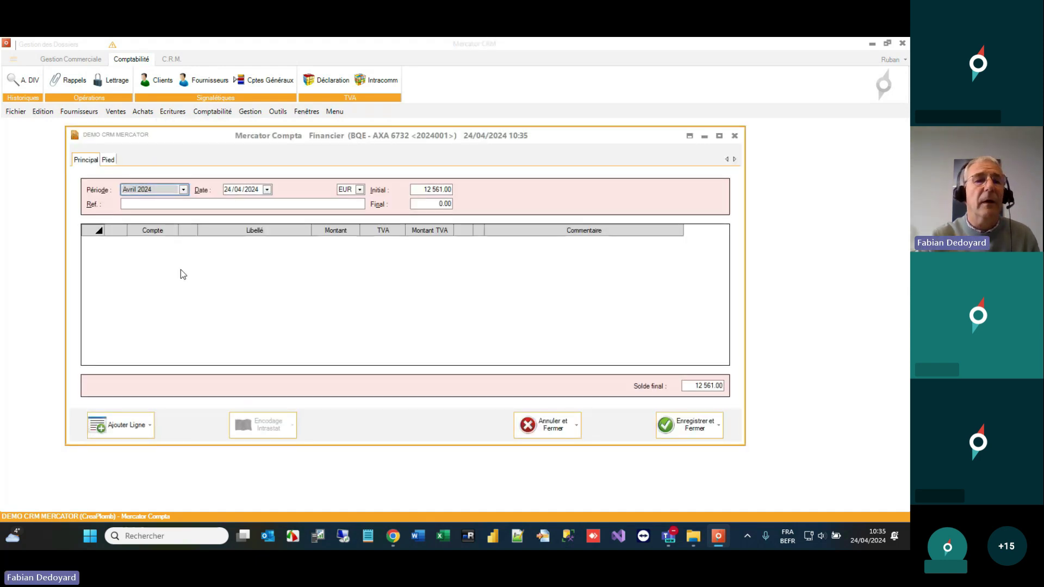
pyautogui.press('Insert')
pyautogui.write('F8')
pyautogui.press('Tab')
pyautogui.write('F8')
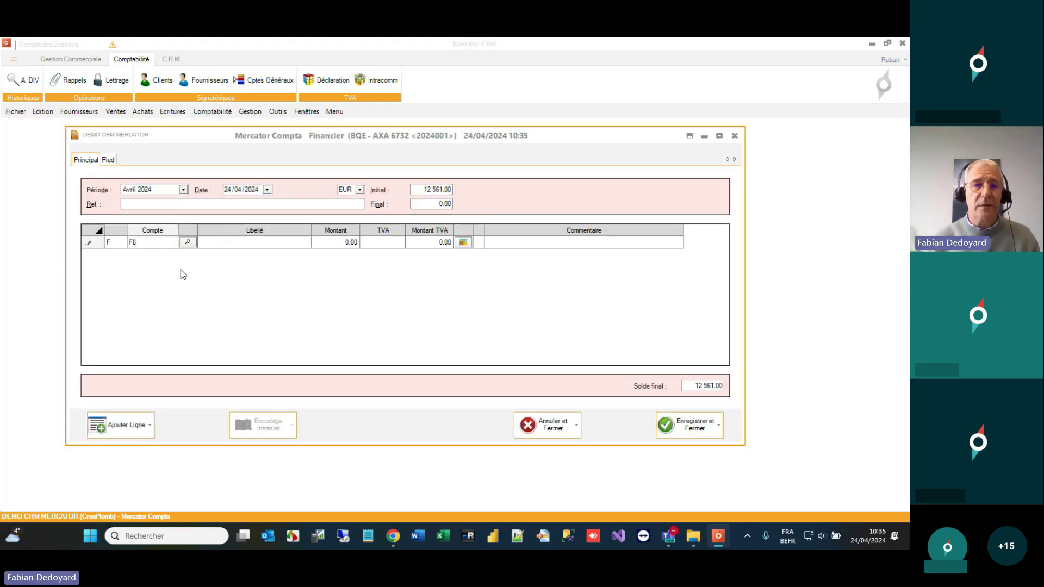
pyautogui.press('Tab')
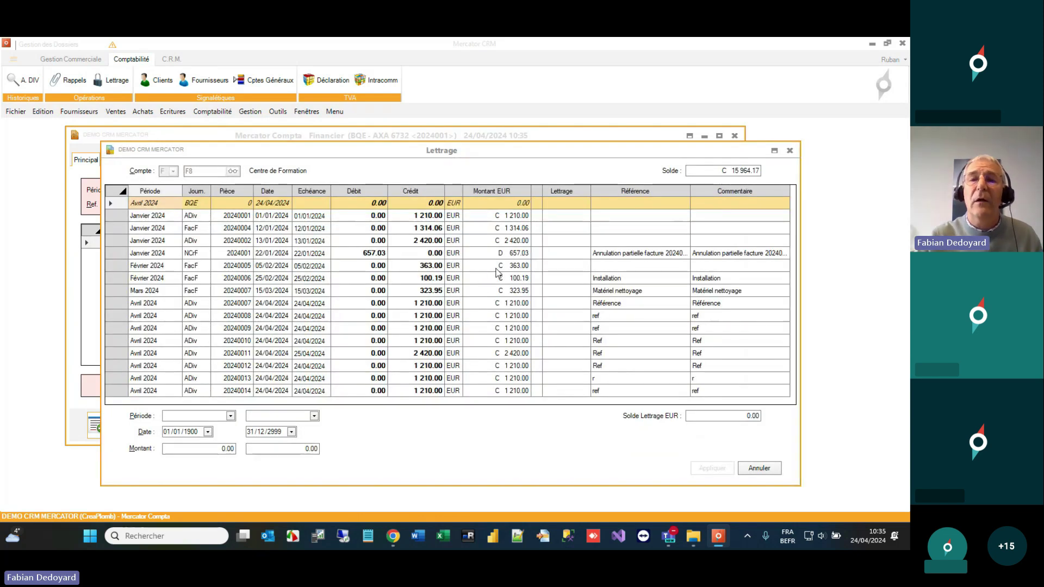
# - Match the payment line against the January 2024 FacF invoice of 1 314.06 EUR and apply the lettrage
pyautogui.moveTo(558, 154); pyautogui.dragTo(542, 143)
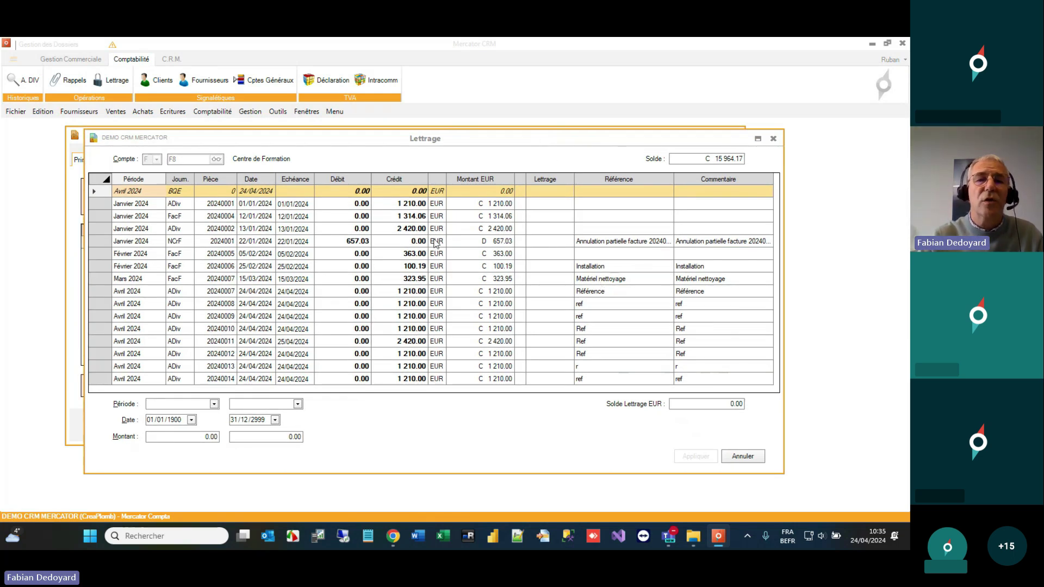
pyautogui.click(412, 217)
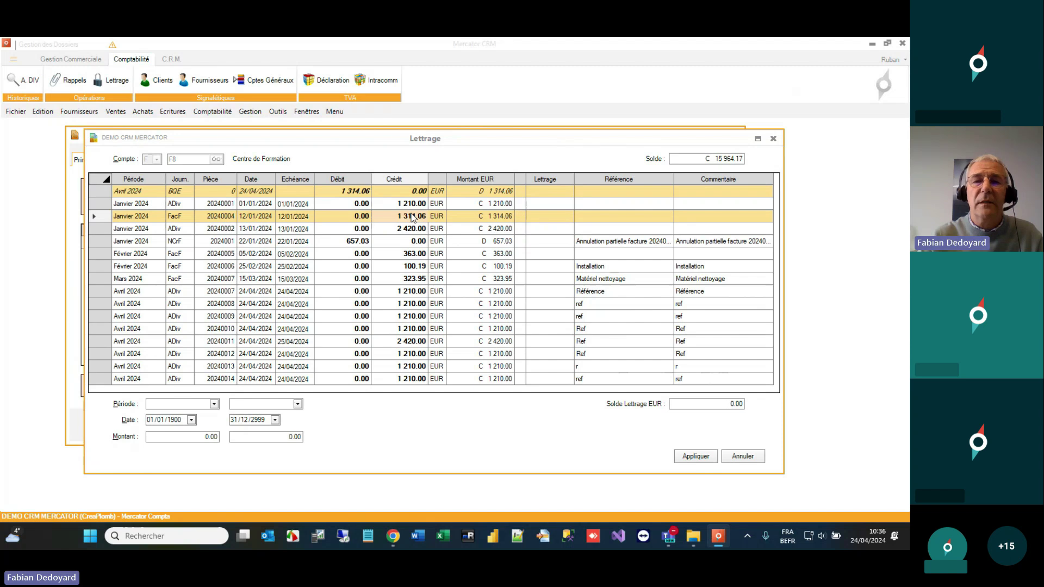
pyautogui.click(694, 456)
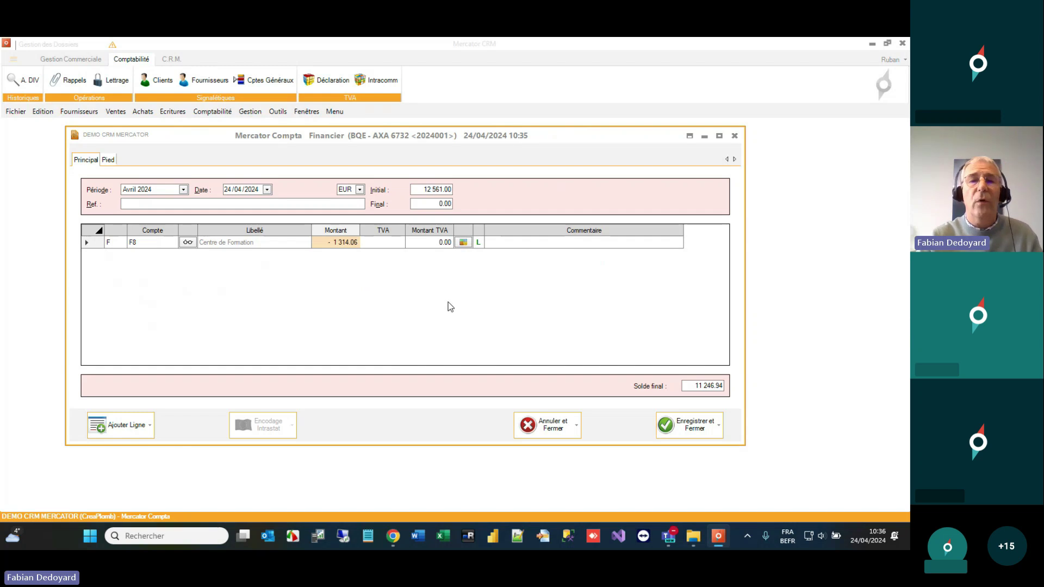
# - Add a second line to the financial entry and assign it to supplier F8 by its account code
pyautogui.click(128, 429)
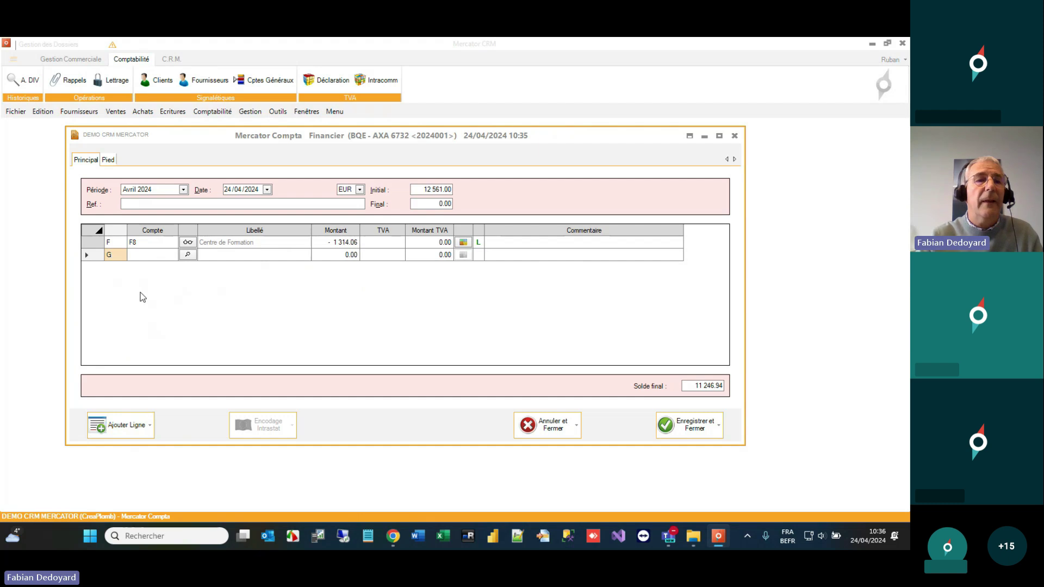
pyautogui.click(138, 258)
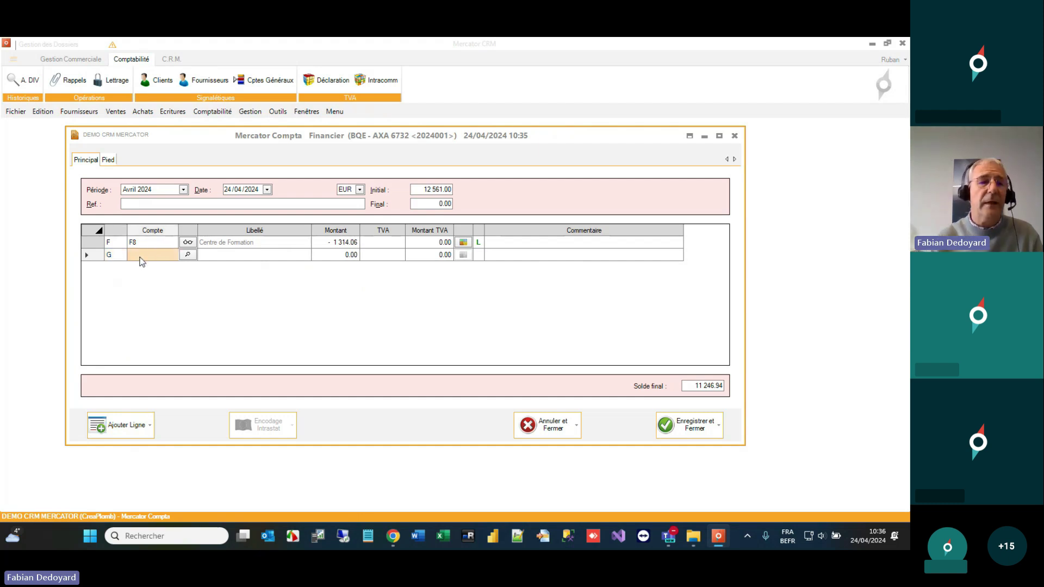
pyautogui.write('F8')
pyautogui.press('Return')
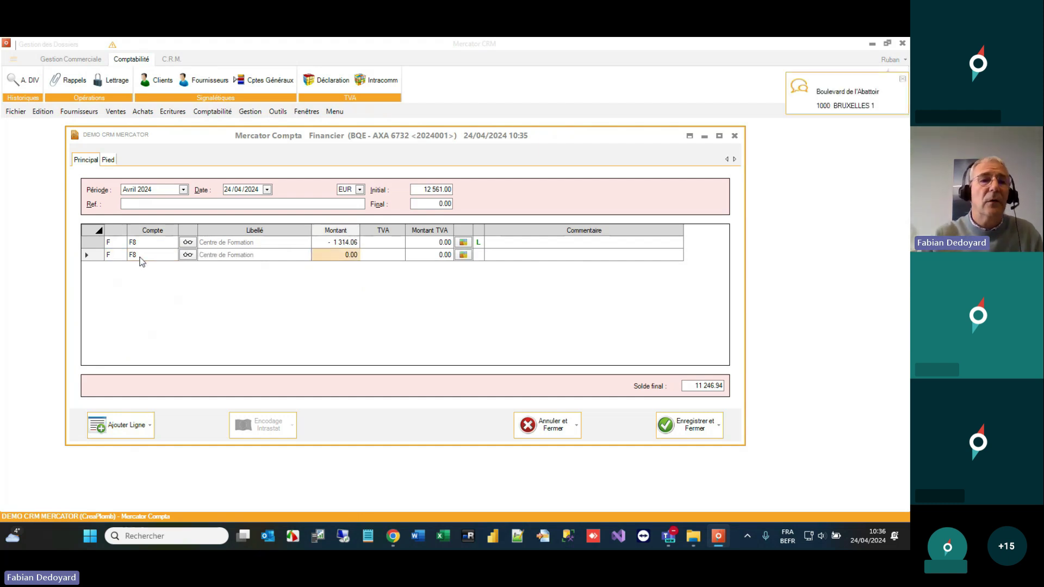
pyautogui.click(146, 257)
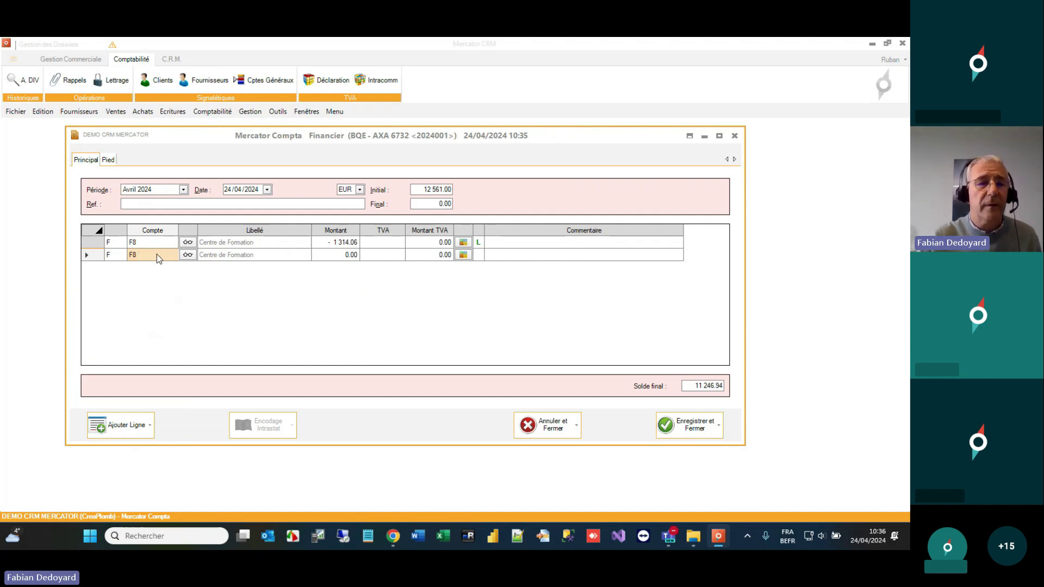
# - Add a third line to the financial entry and assign it to supplier F8
pyautogui.click(117, 426)
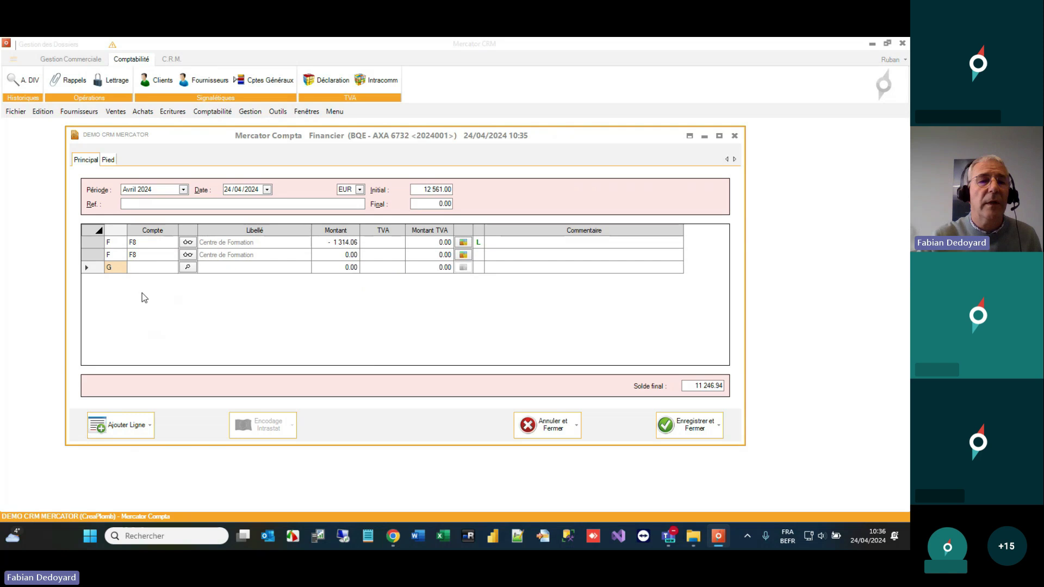
pyautogui.click(151, 270)
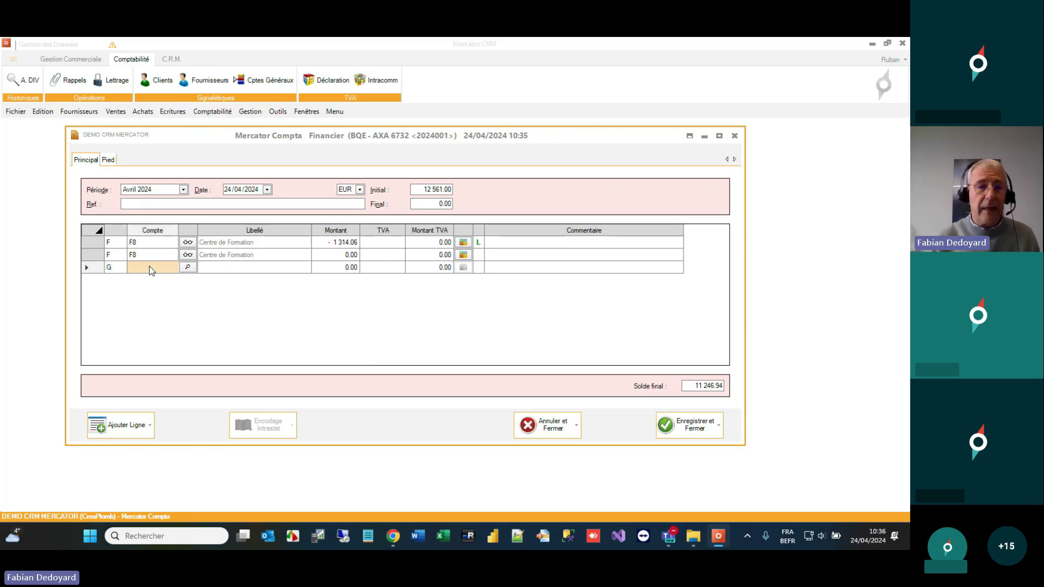
pyautogui.write('F8')
pyautogui.press('Return')
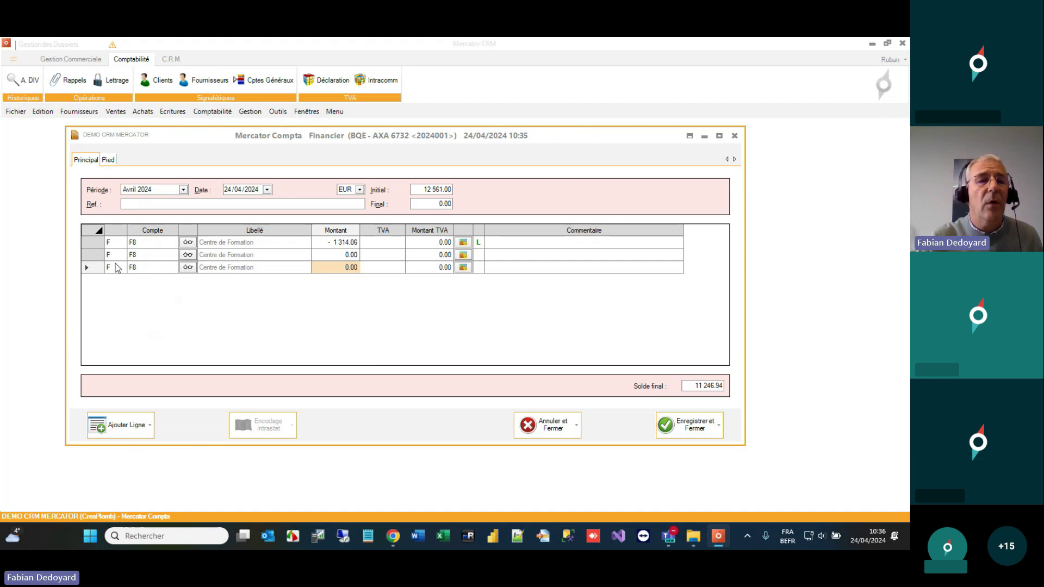
# - Change the third line to account type C and fill it from invoice Fact 20200696 by looking up 20200696*
pyautogui.click(123, 269)
pyautogui.write('C')
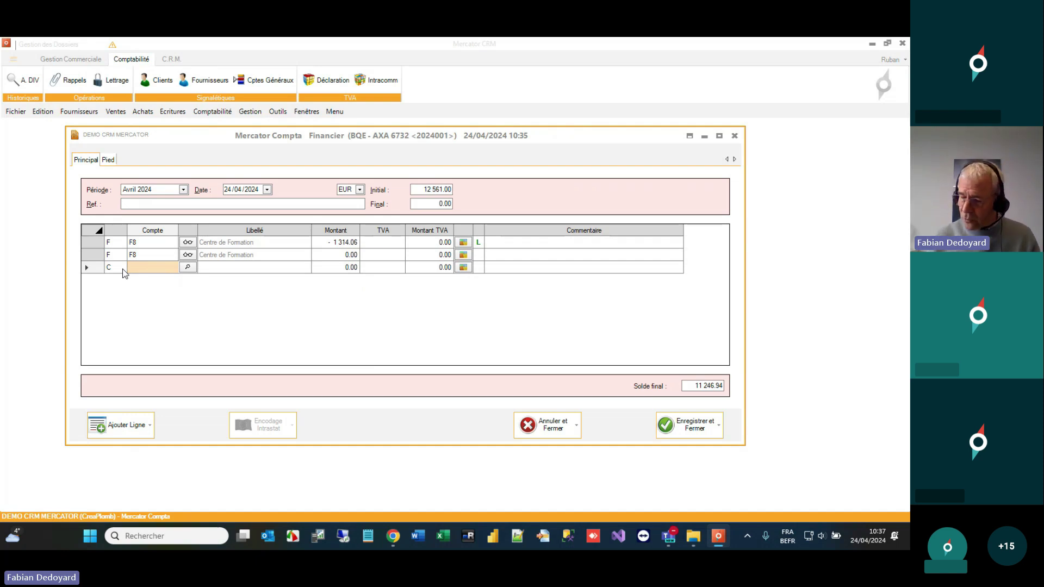
pyautogui.write('20200696')
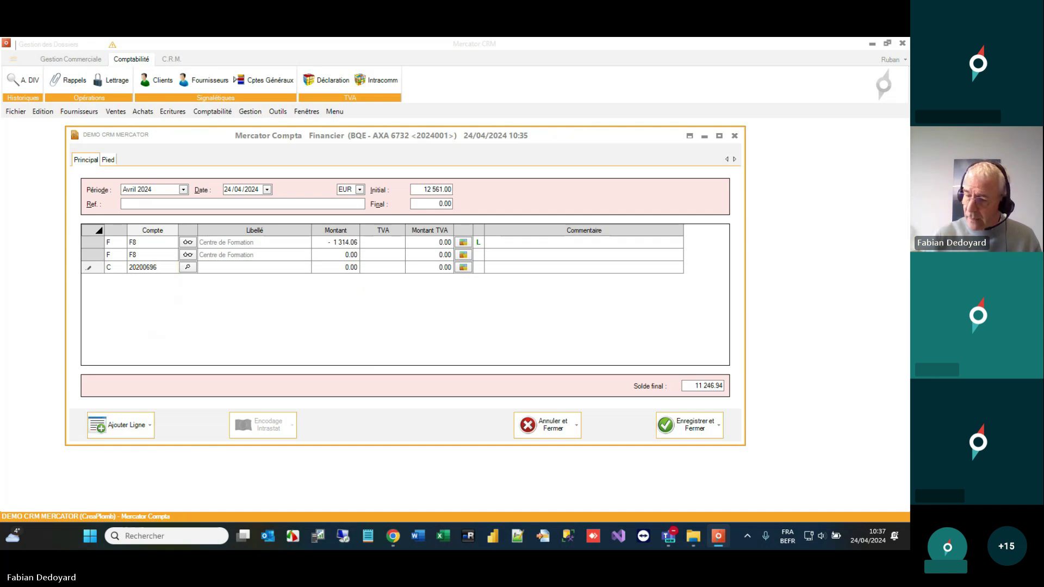
pyautogui.write('1')
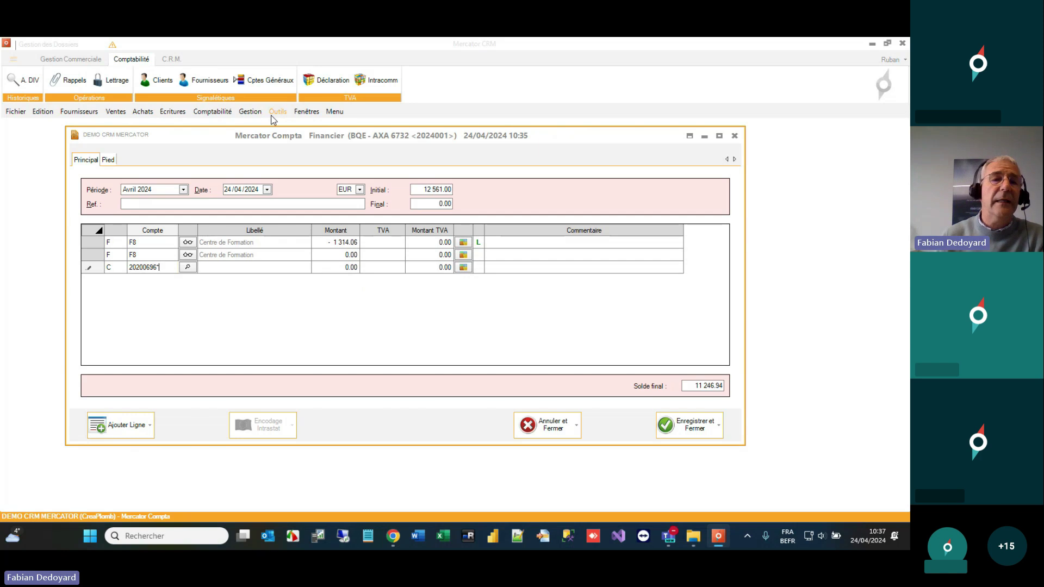
pyautogui.press('Return')
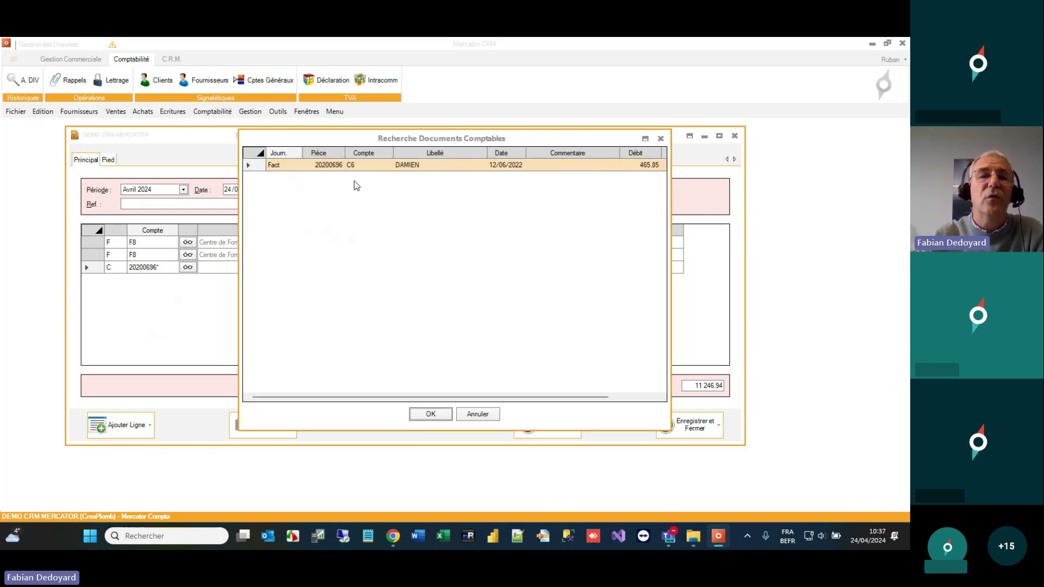
pyautogui.doubleClick(441, 166)
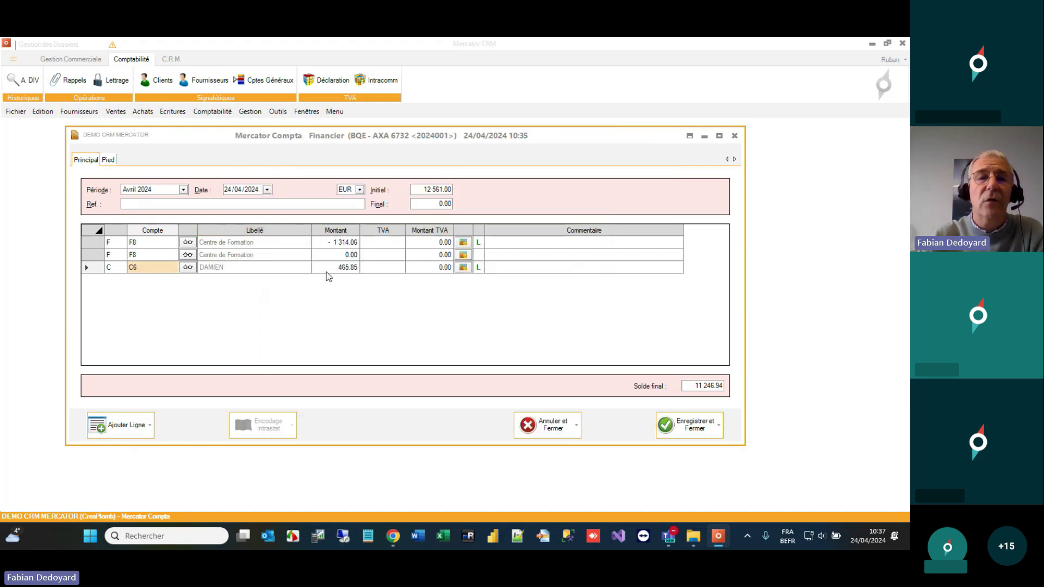
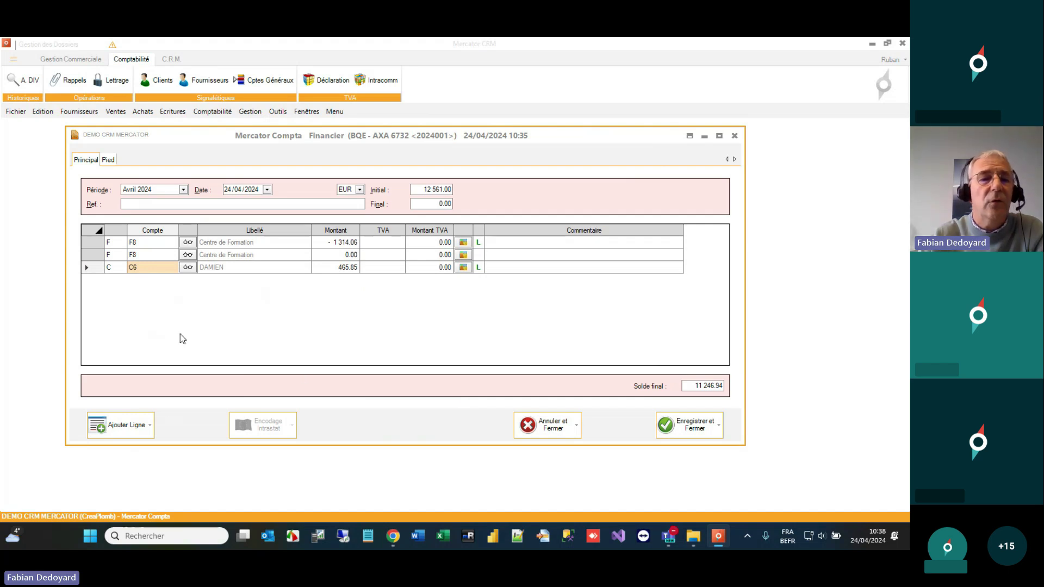
# - Add a fourth line, open the accounting document search, check the Achat journals and restrict the accounts to Fournisseurs
pyautogui.click(129, 427)
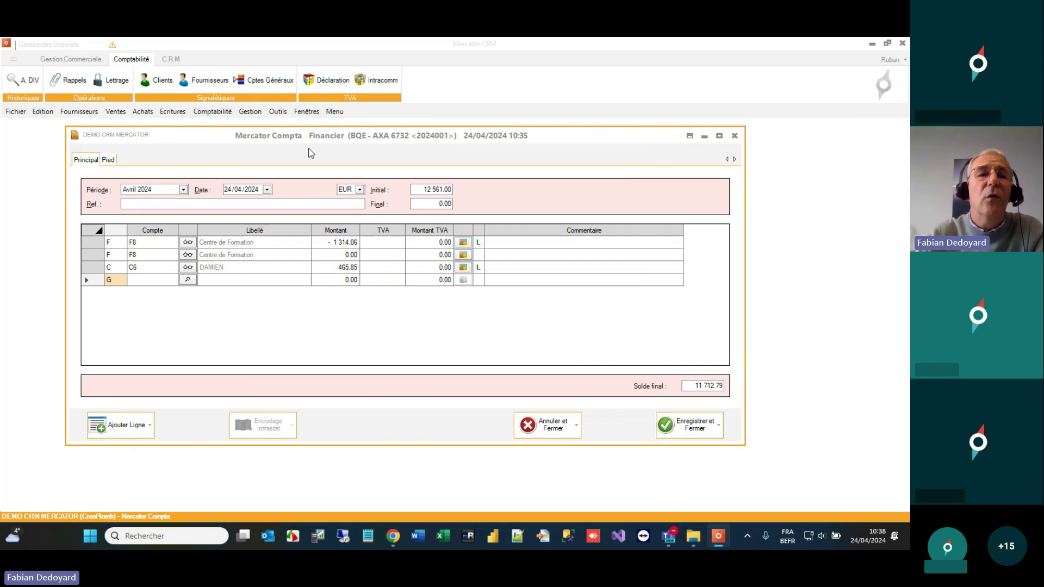
pyautogui.click(307, 111)
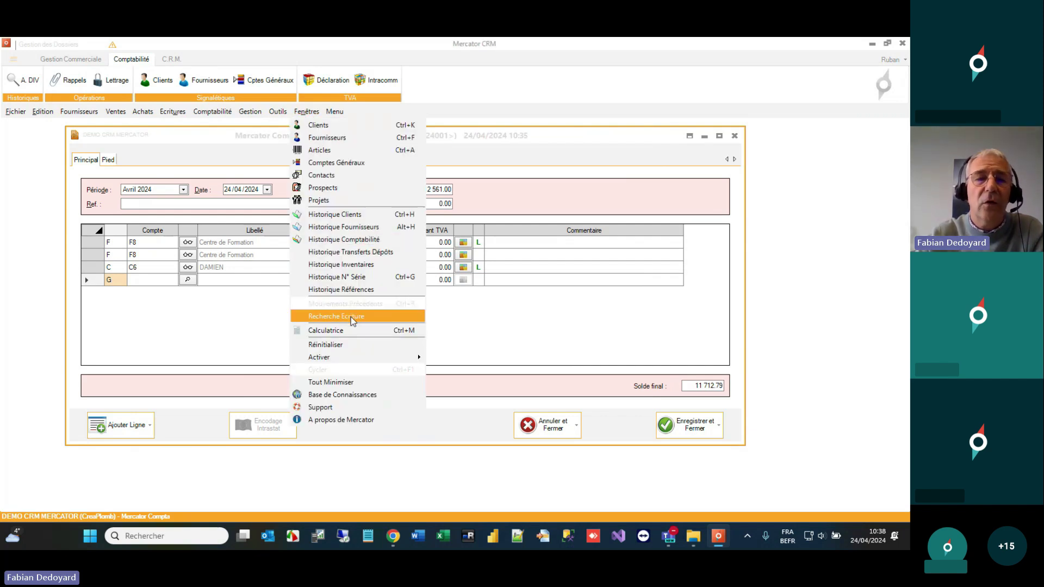
pyautogui.click(243, 322)
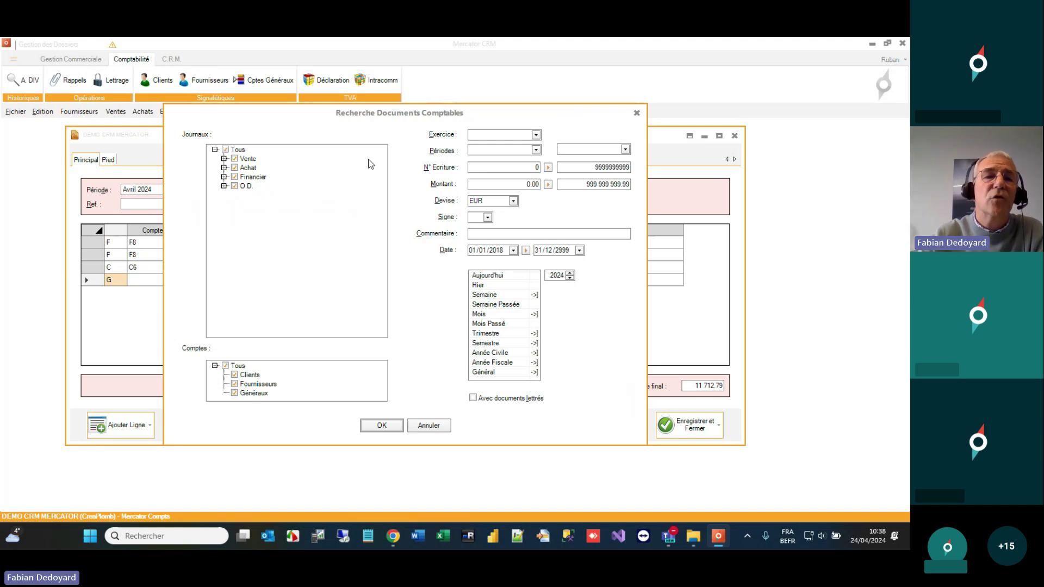
pyautogui.click(224, 168)
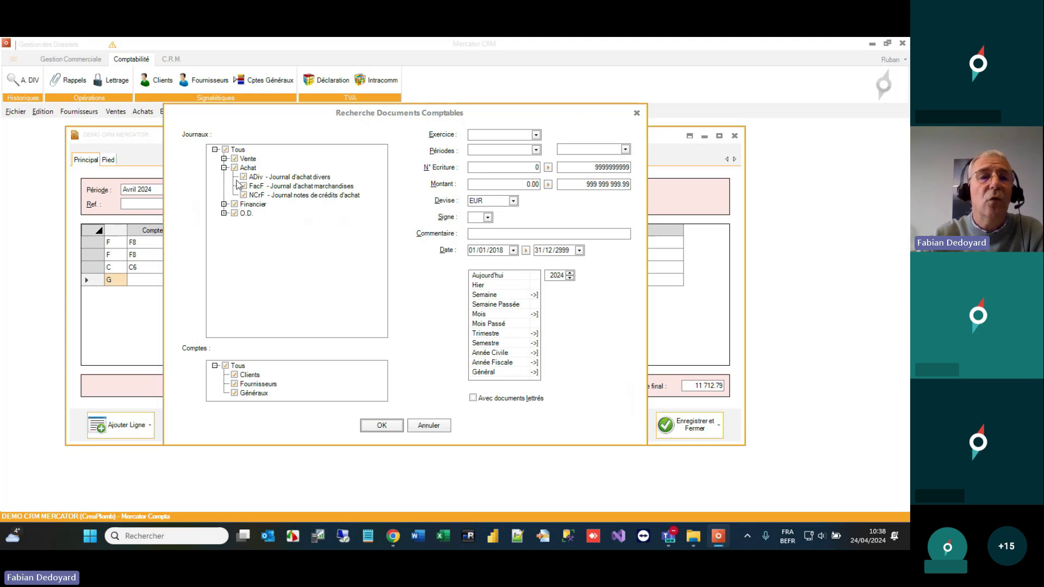
pyautogui.click(224, 168)
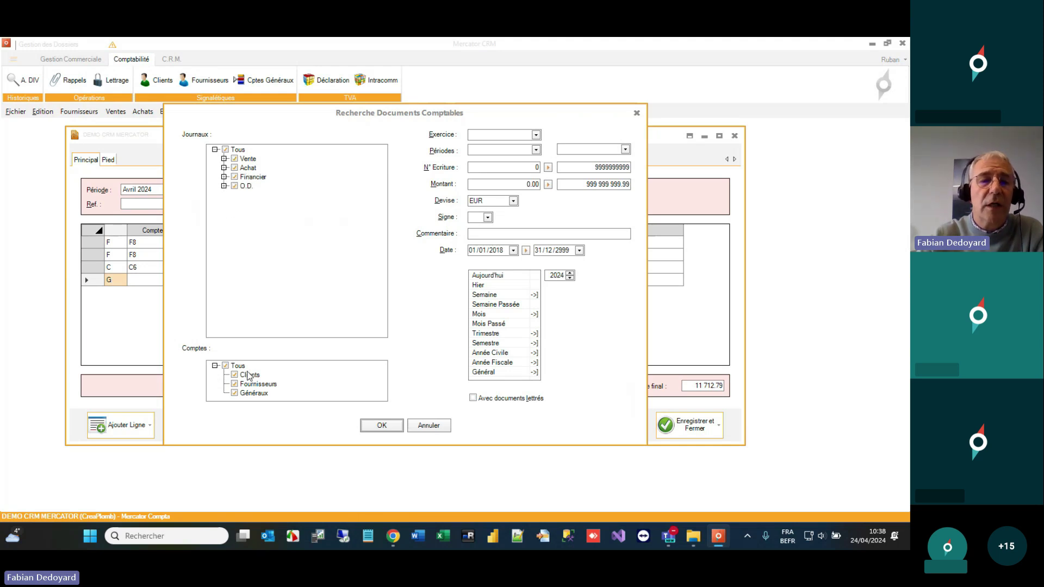
pyautogui.click(234, 393)
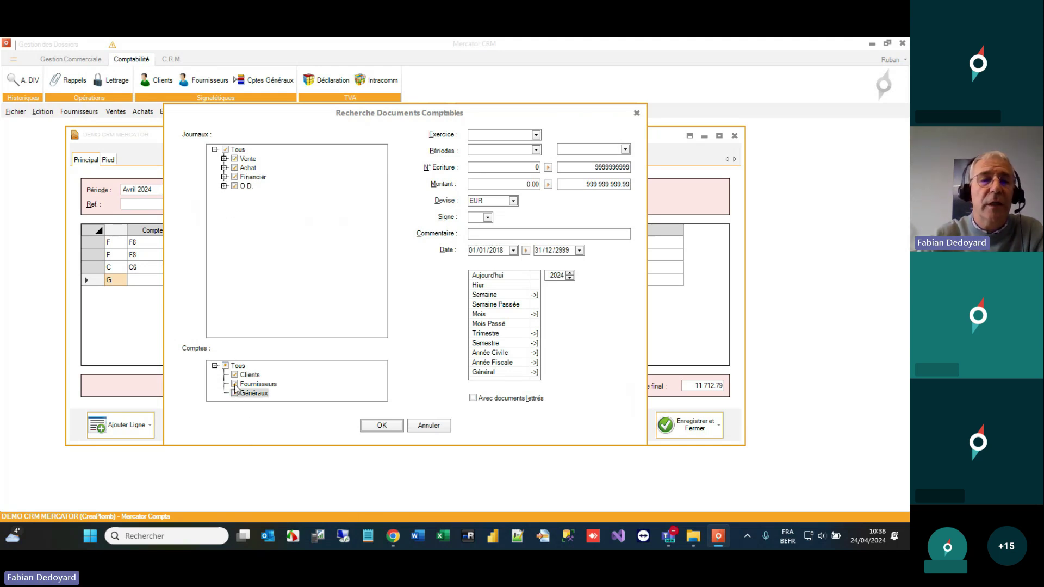
pyautogui.click(235, 375)
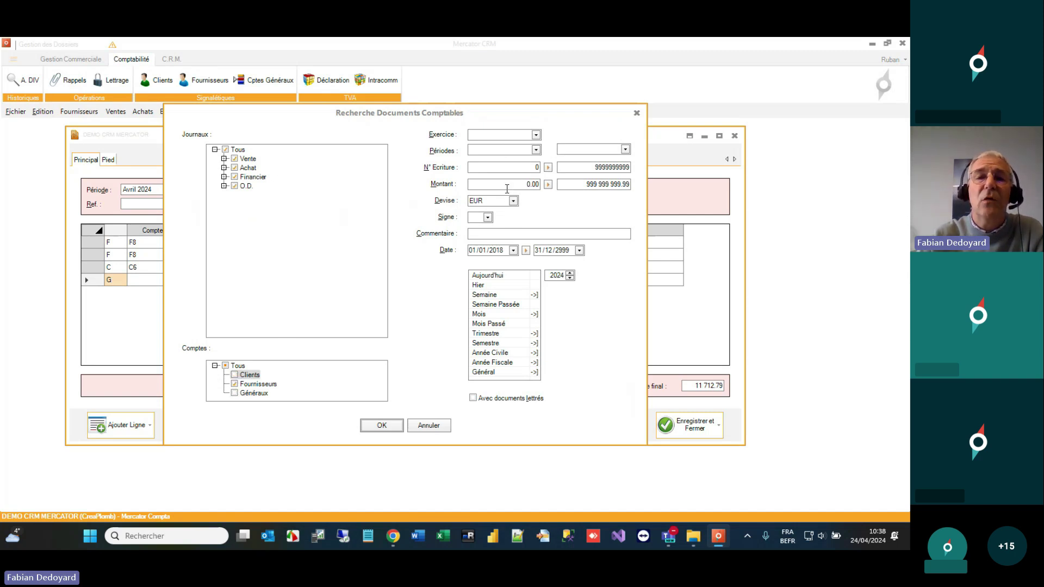
# - Set both search amount limits to 1210 and the start date to 01/01/2024
pyautogui.moveTo(509, 189); pyautogui.dragTo(541, 192)
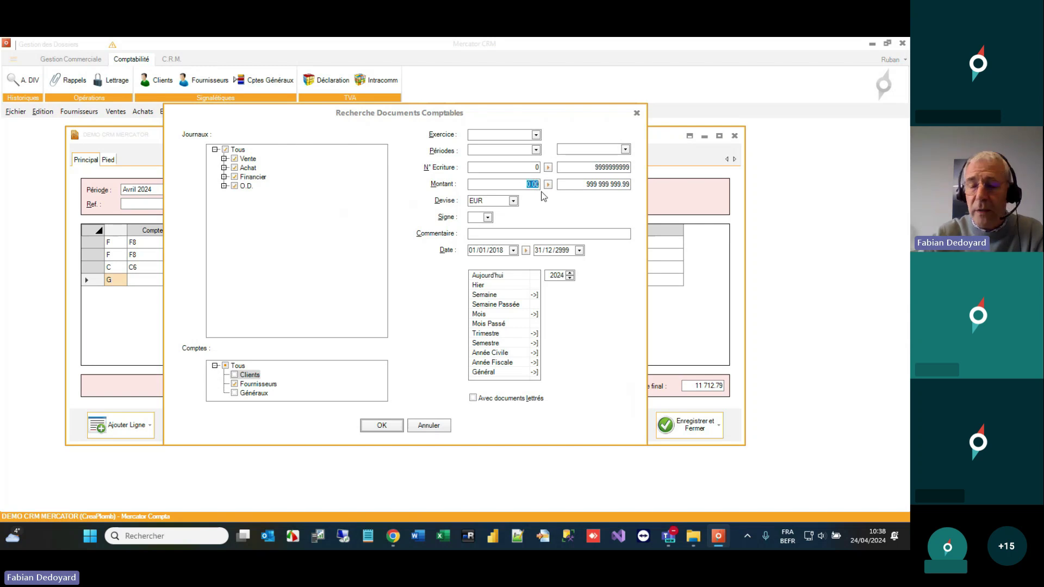
pyautogui.write('1210')
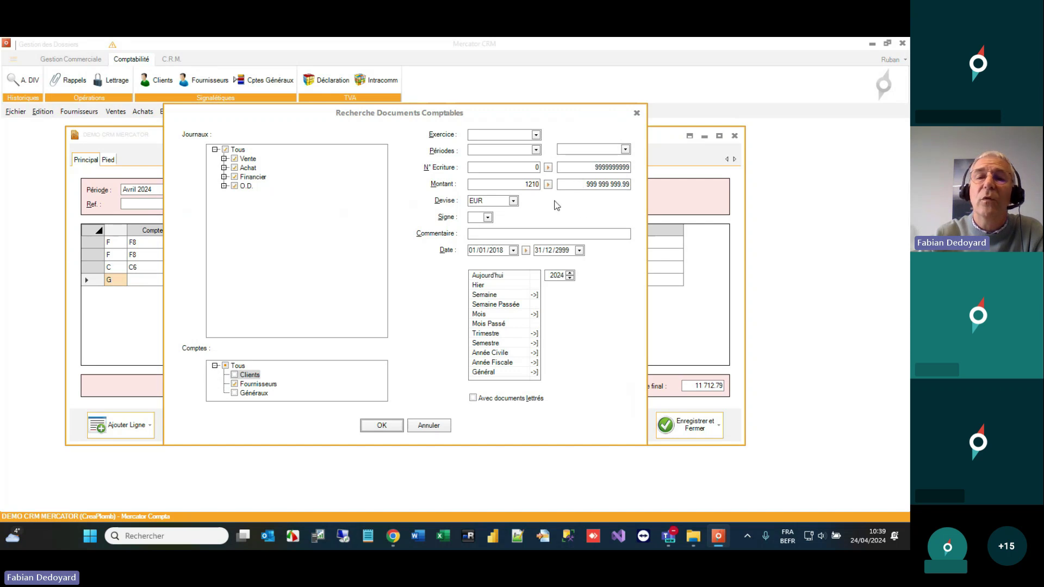
pyautogui.click(548, 185)
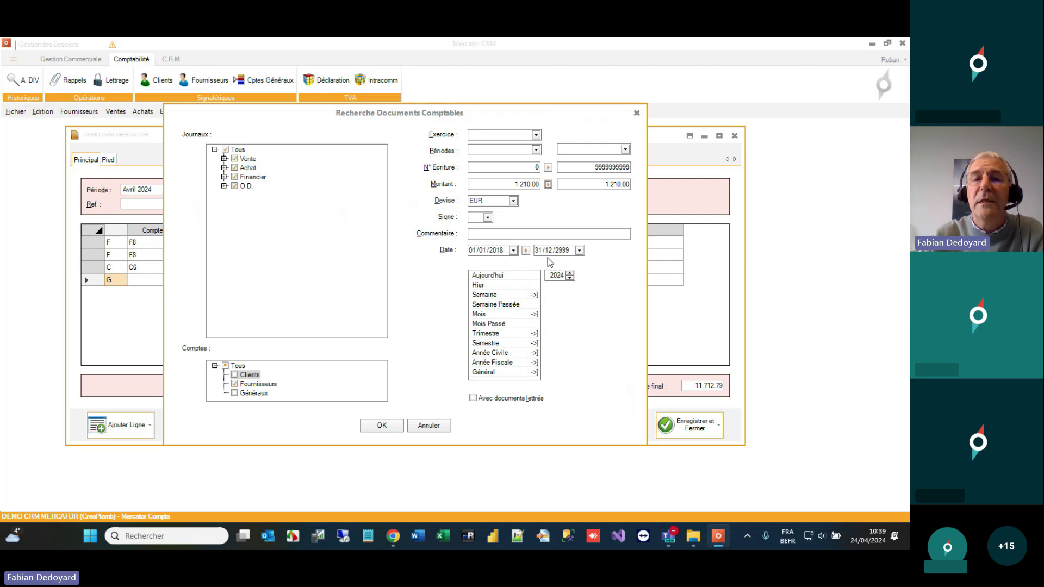
pyautogui.click(498, 250)
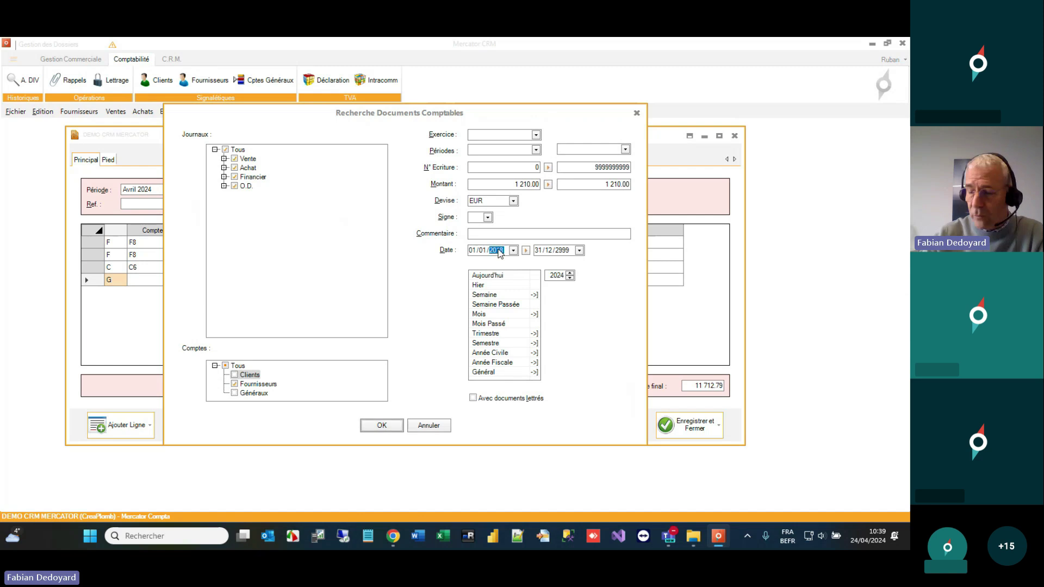
pyautogui.write('2024')
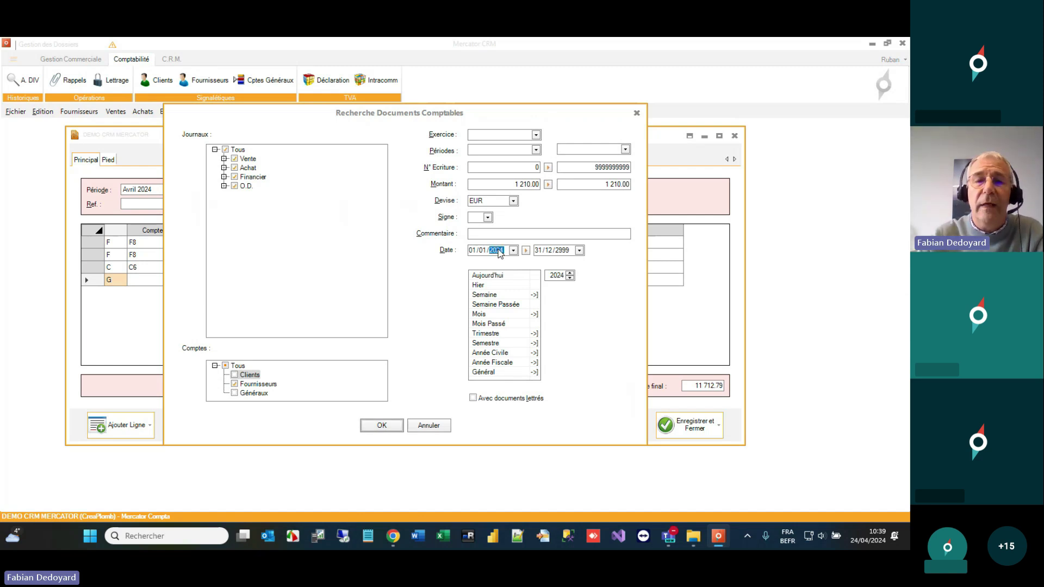
# - Run the document search, widen the results and use ADiv document 20240009 of supplier F8 for the fourth line
pyautogui.click(382, 426)
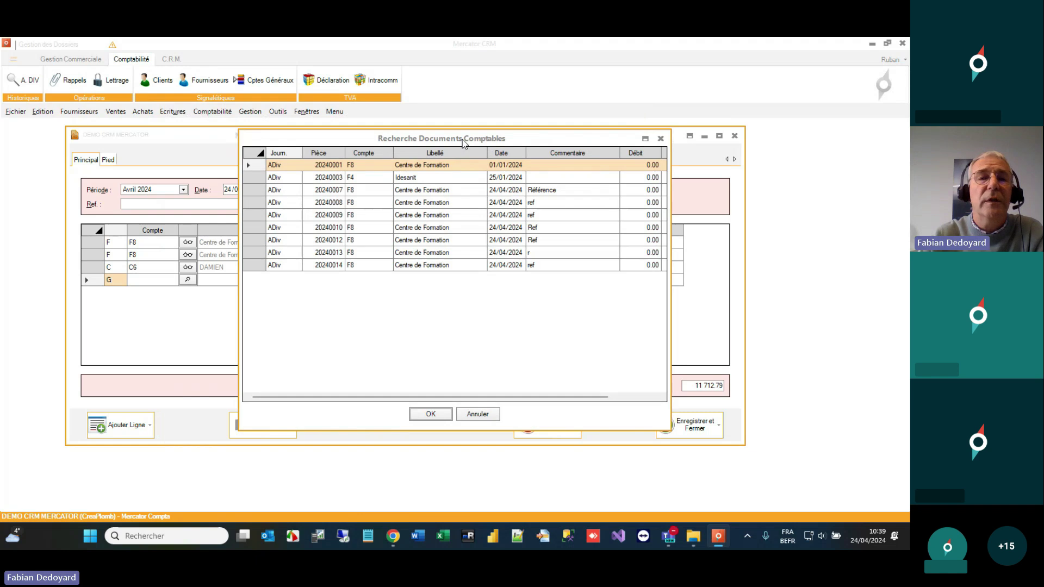
pyautogui.moveTo(670, 198); pyautogui.dragTo(824, 197)
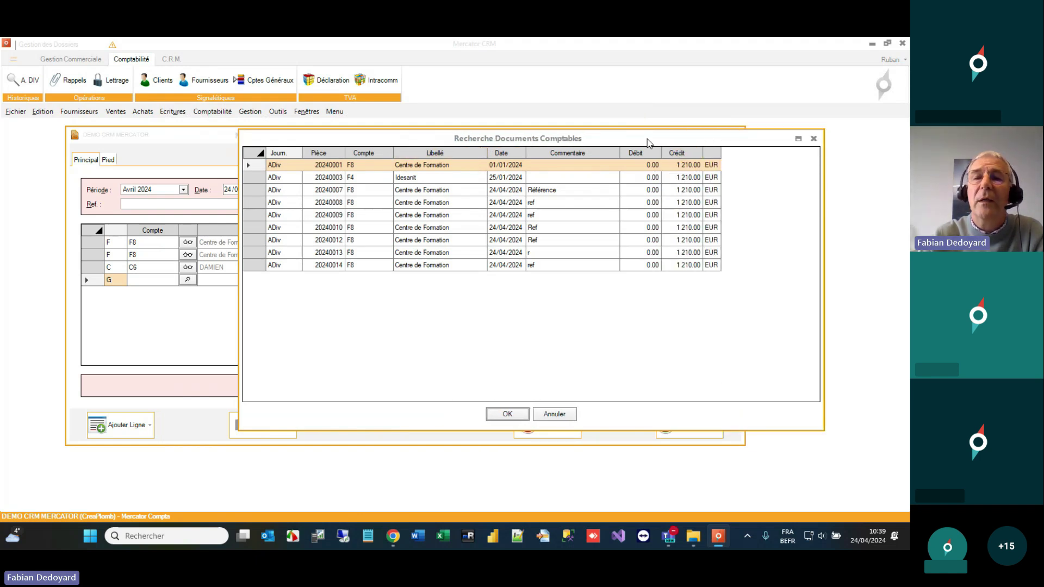
pyautogui.doubleClick(441, 217)
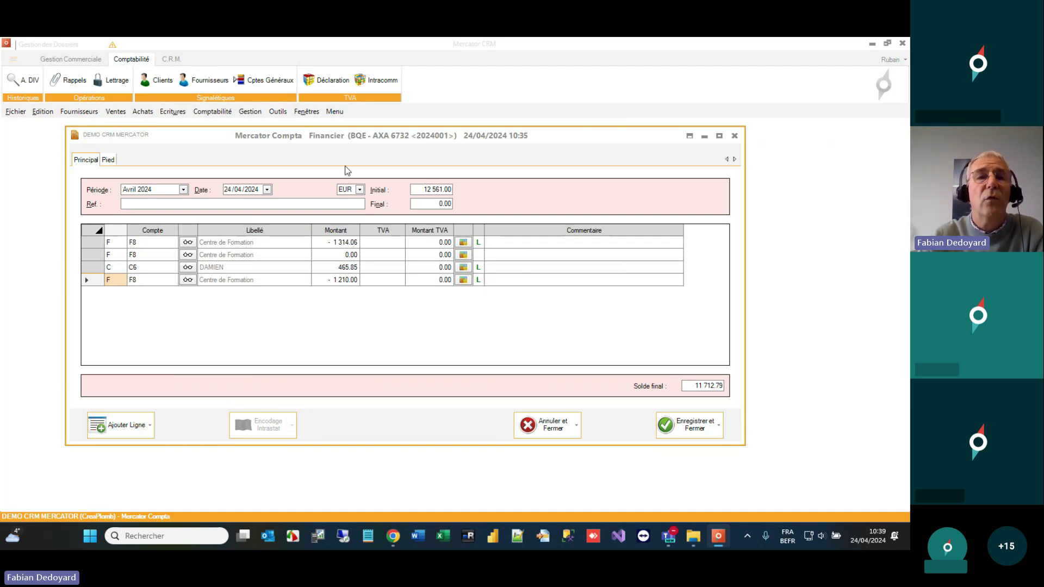
# - Abandon the BQE - AXA 6732 financial entry without saving its changes
pyautogui.click(311, 113)
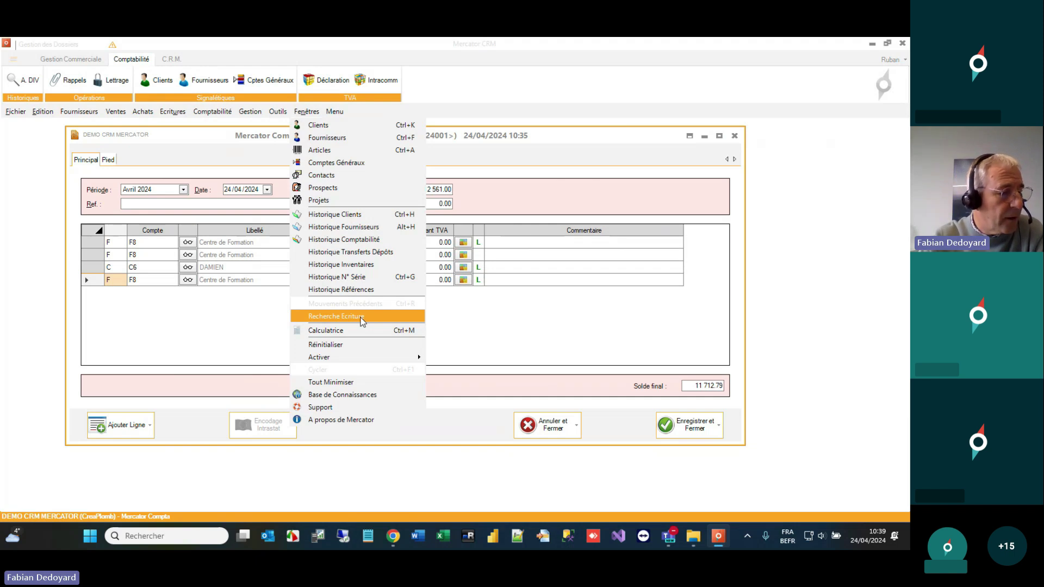
pyautogui.click(536, 425)
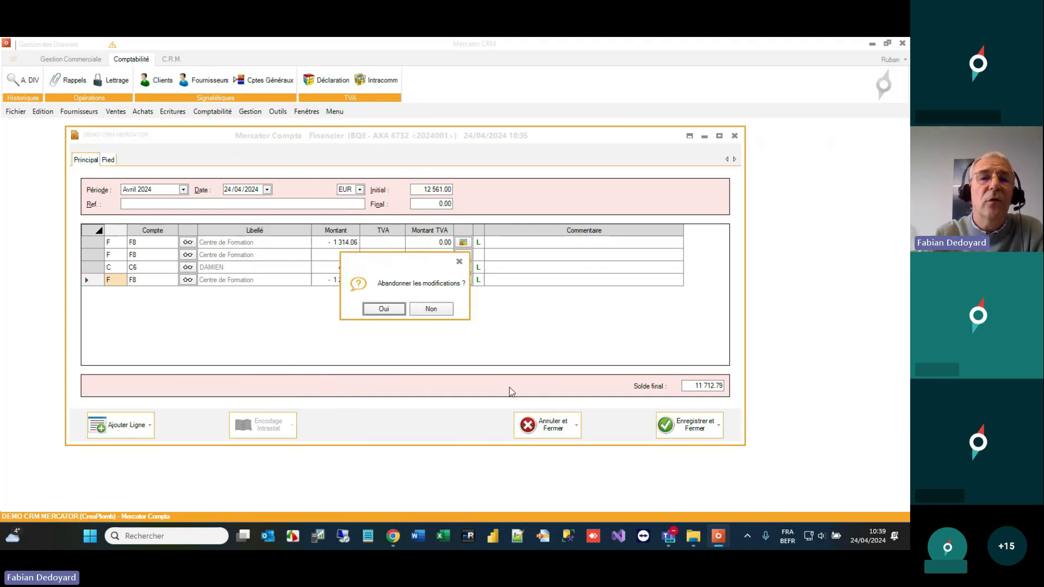
pyautogui.click(404, 311)
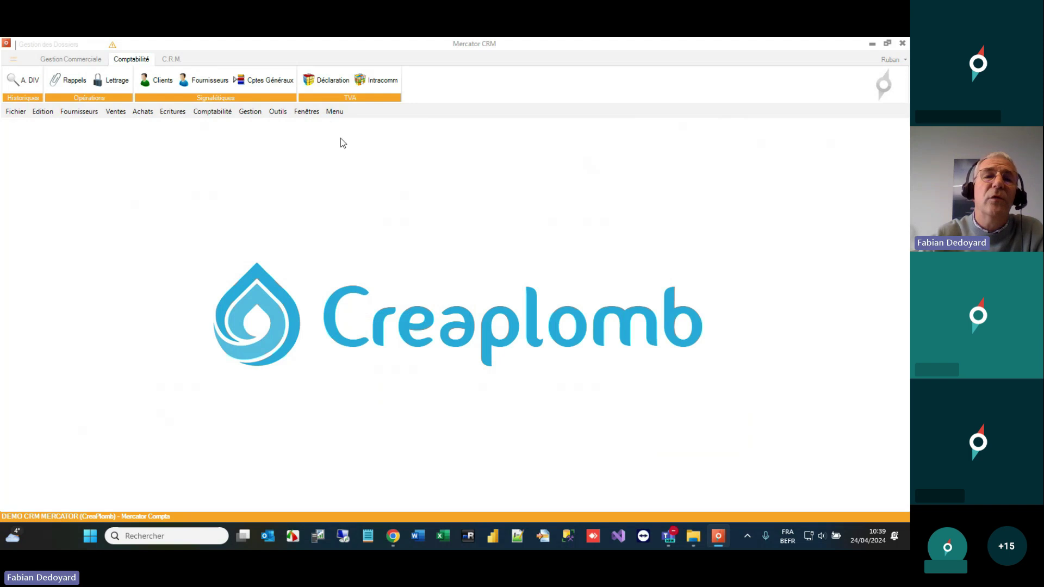
# - Open the accounting history selection, choose the Achat journal type and review the available periods for 2024
pyautogui.click(308, 112)
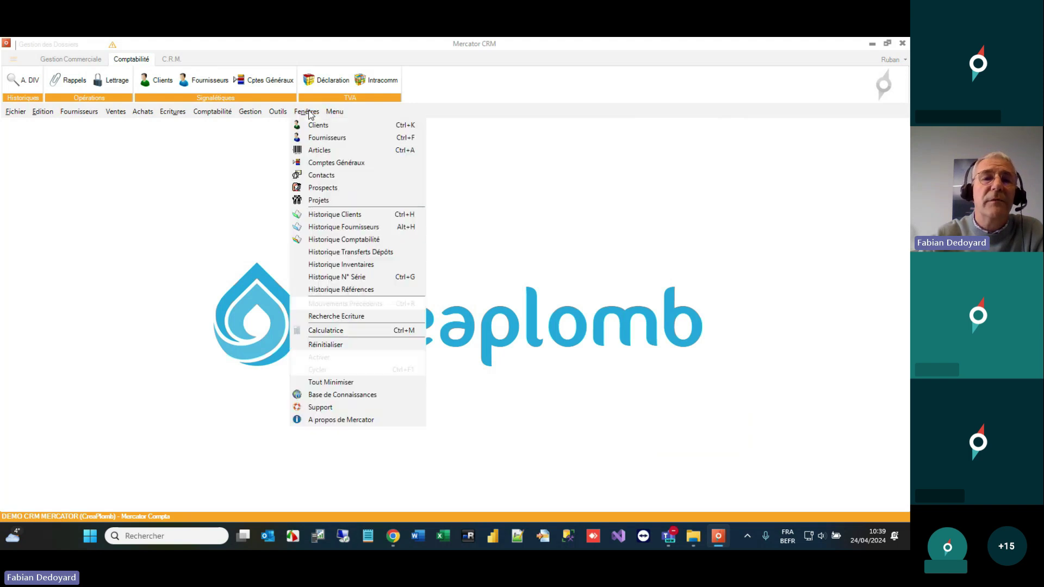
pyautogui.click(369, 240)
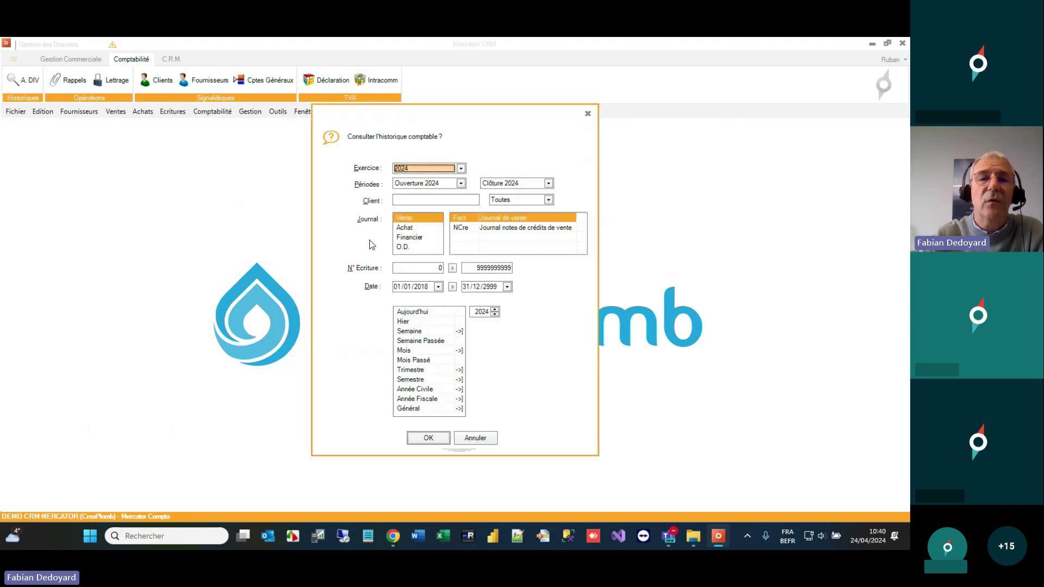
pyautogui.click(423, 227)
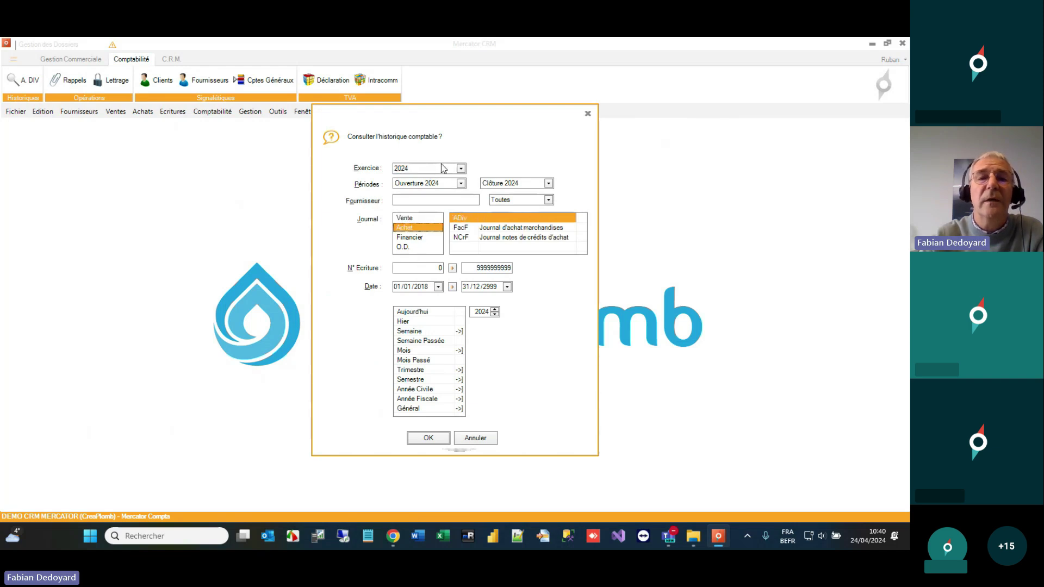
pyautogui.click(500, 183)
pyautogui.click(500, 184)
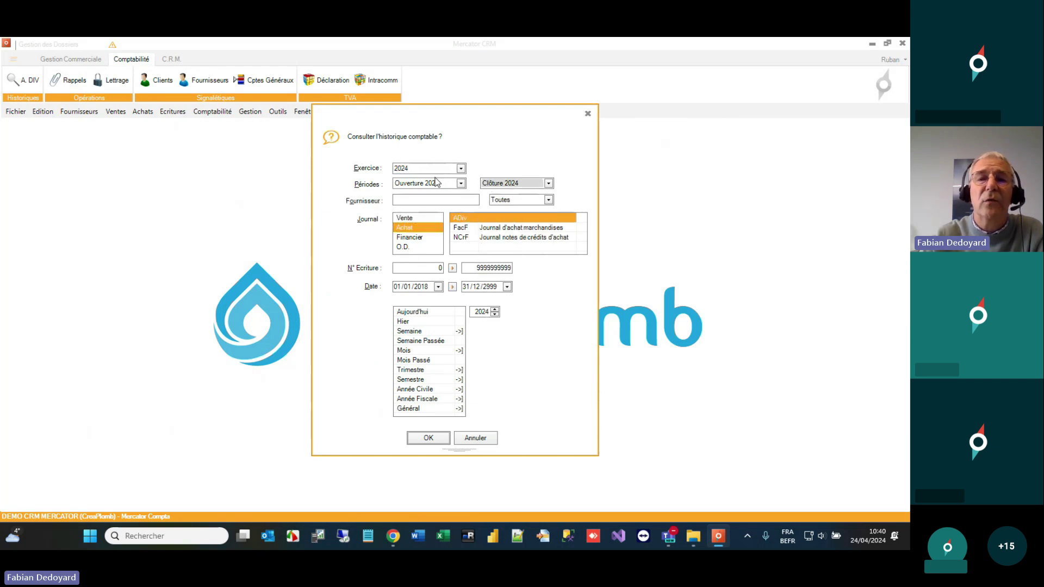
pyautogui.click(435, 184)
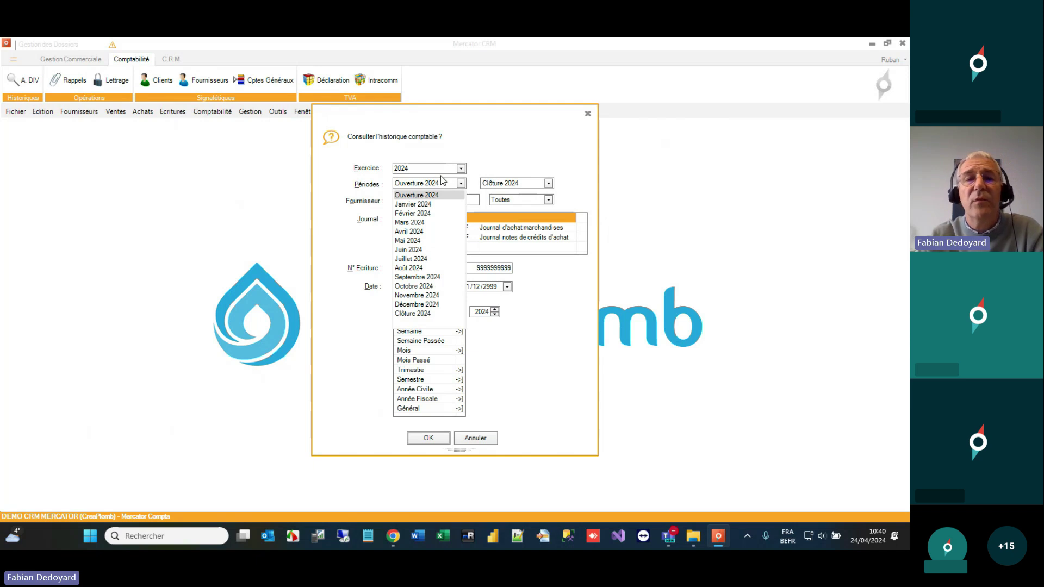
pyautogui.click(496, 159)
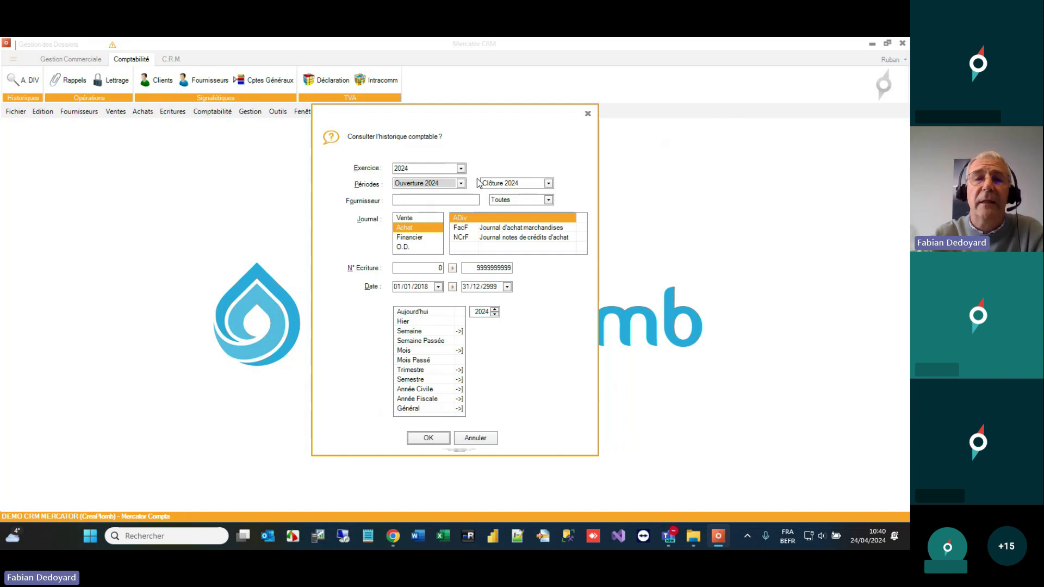
# - Clear the Exercice and set the start period of the history selection to Mai 2023
pyautogui.click(437, 169)
pyautogui.click(438, 172)
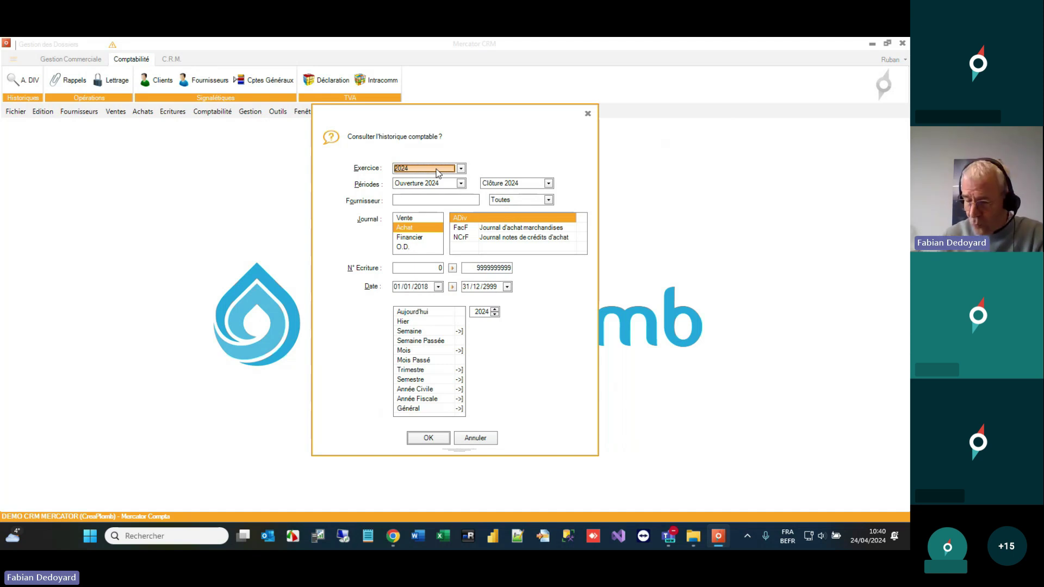
pyautogui.press('Delete')
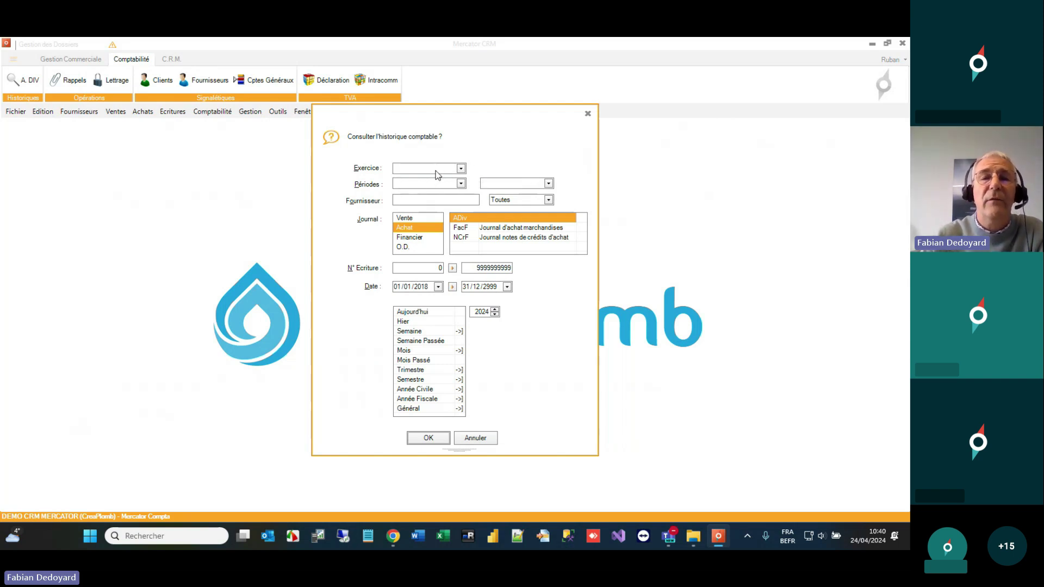
pyautogui.click(445, 186)
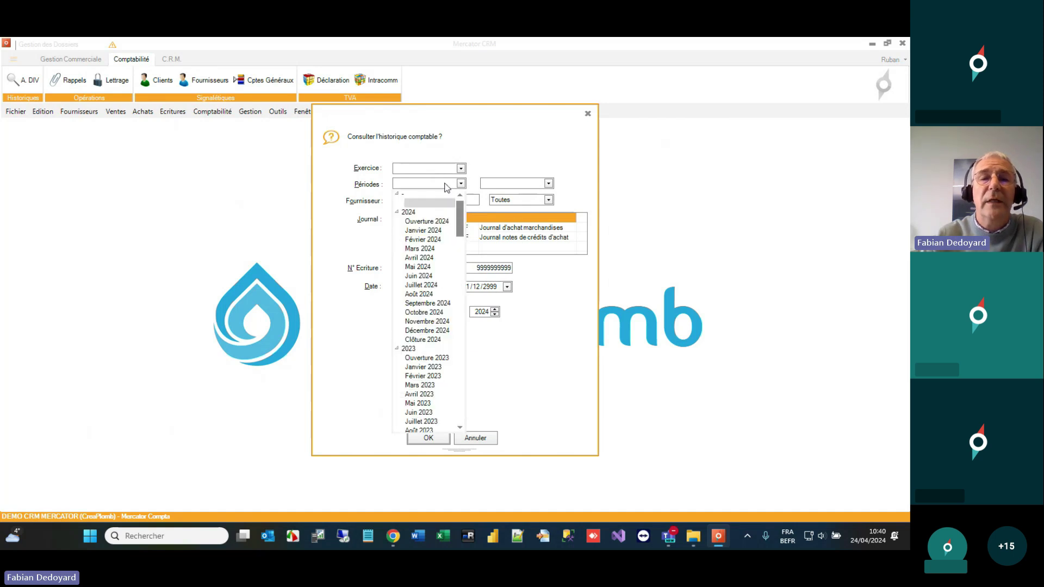
pyautogui.moveTo(461, 209); pyautogui.dragTo(471, 235)
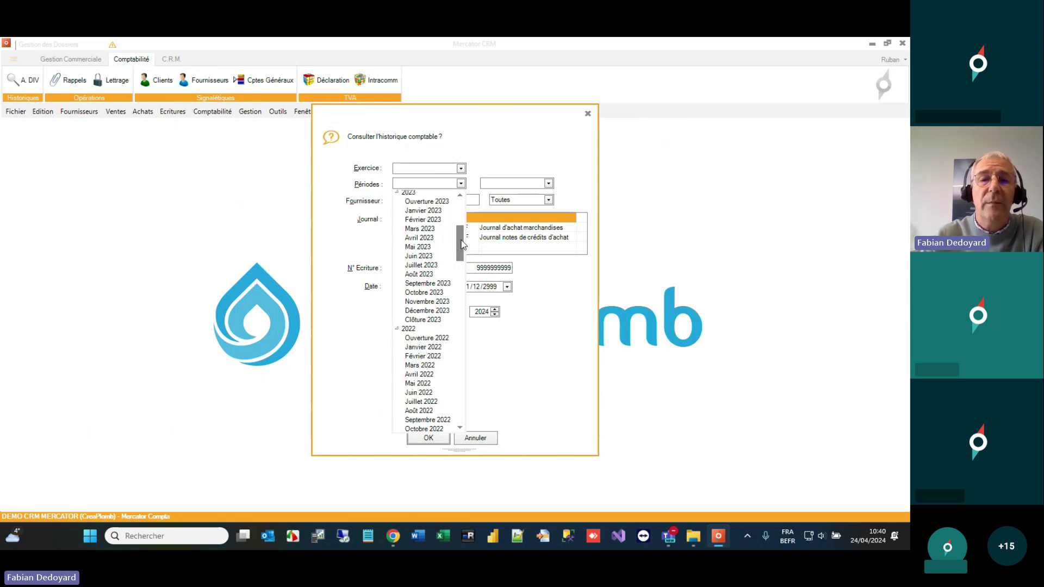
pyautogui.click(418, 248)
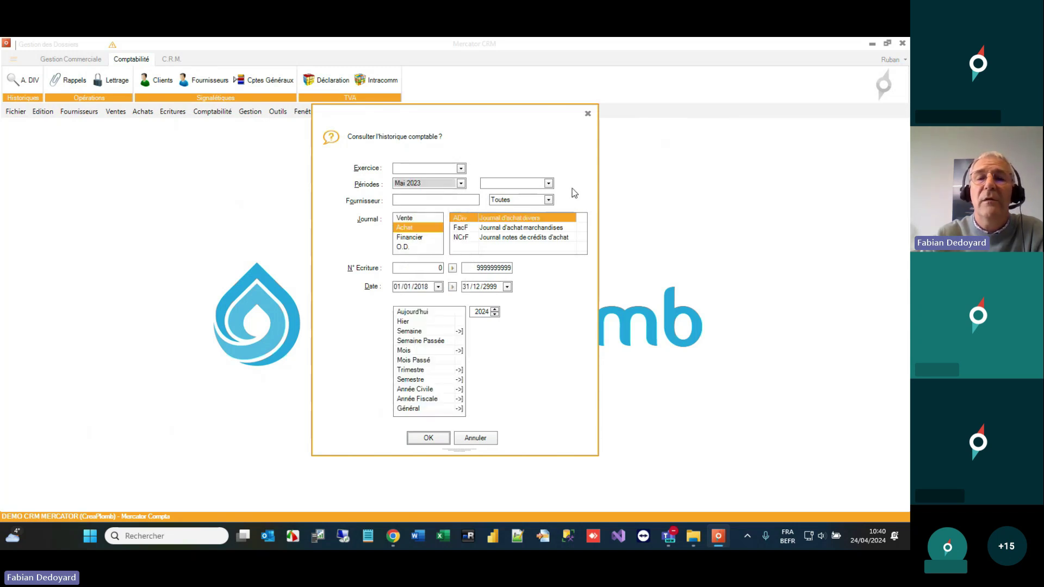
# - Set the end period to Mai 2024 and display the ADiv purchase journal history
pyautogui.click(549, 184)
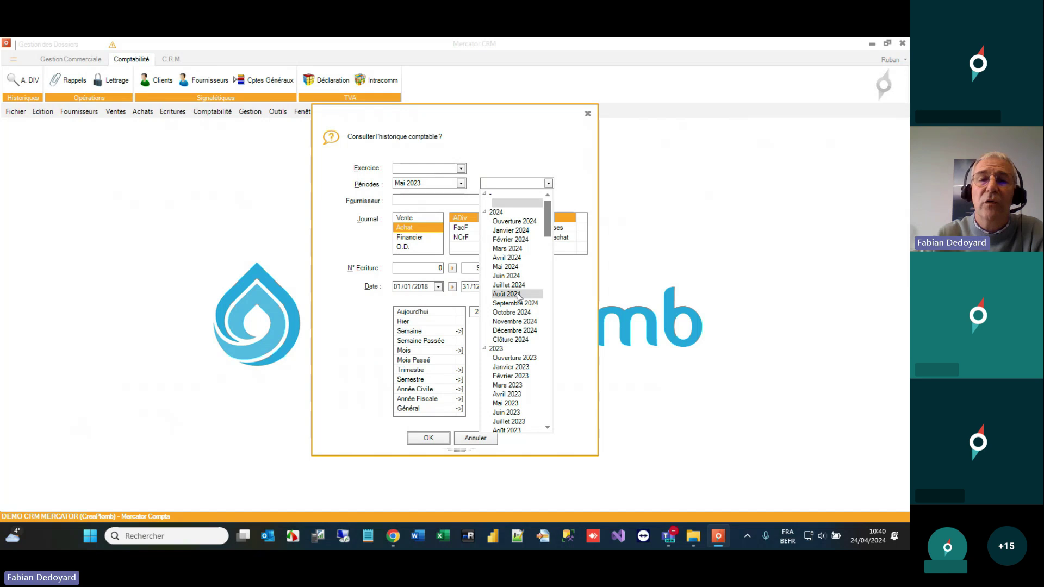
pyautogui.click(521, 267)
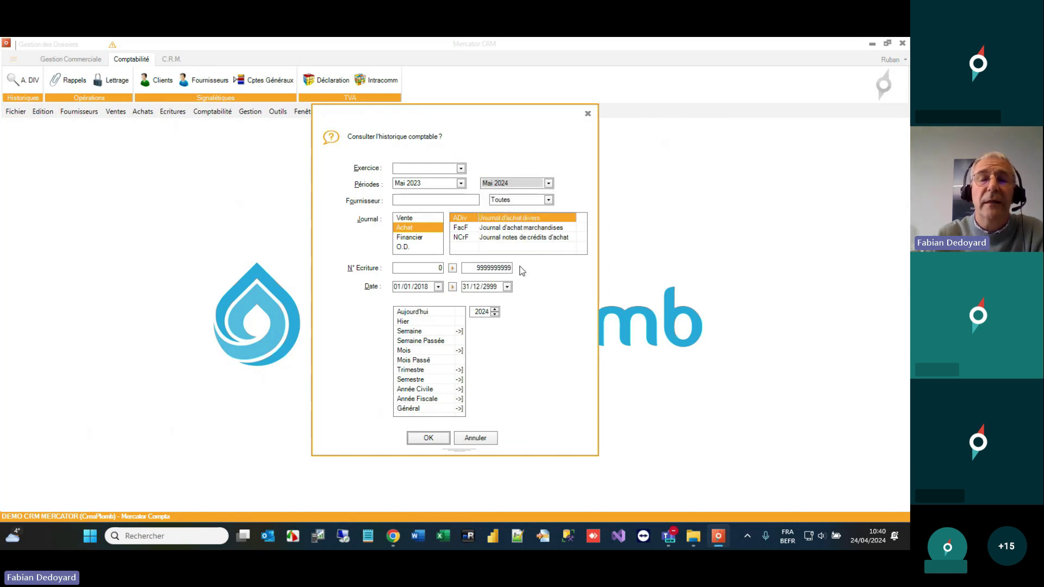
pyautogui.click(428, 438)
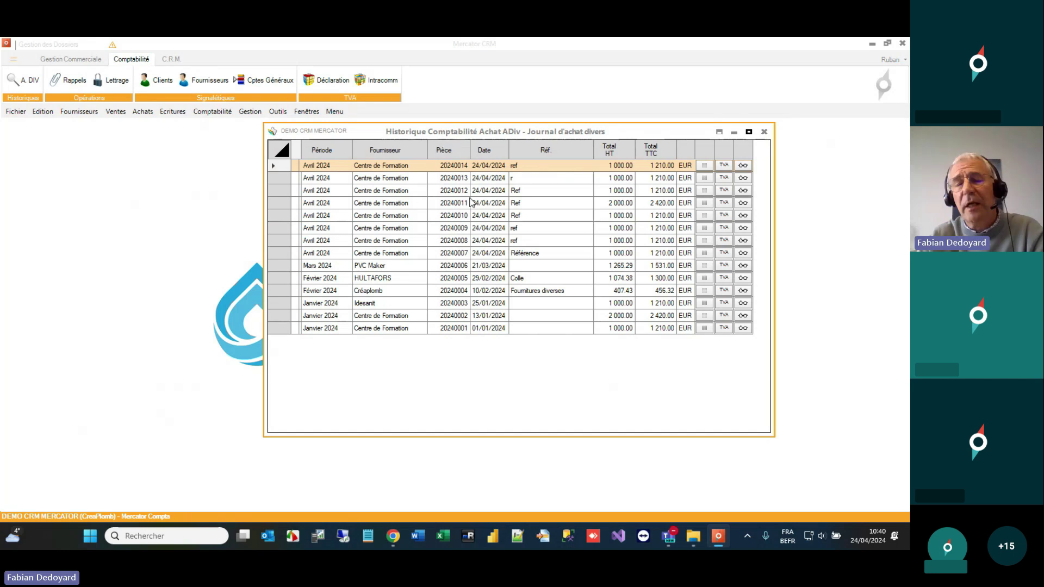
# - Reopen the history selection, try Octobre 2015 as the start period and abandon the selection
pyautogui.rightClick(471, 203)
pyautogui.click(506, 266)
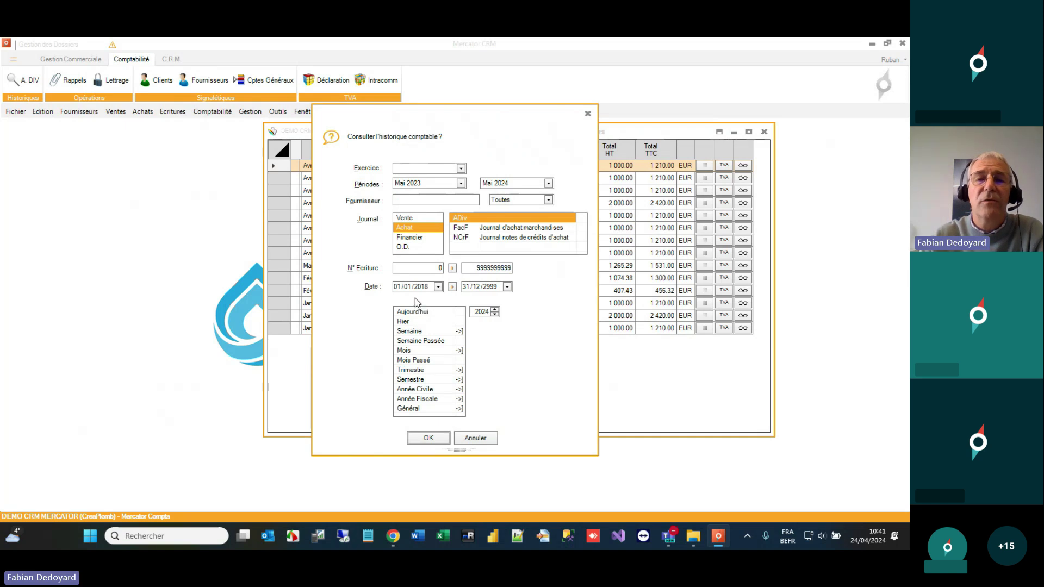
pyautogui.click(417, 184)
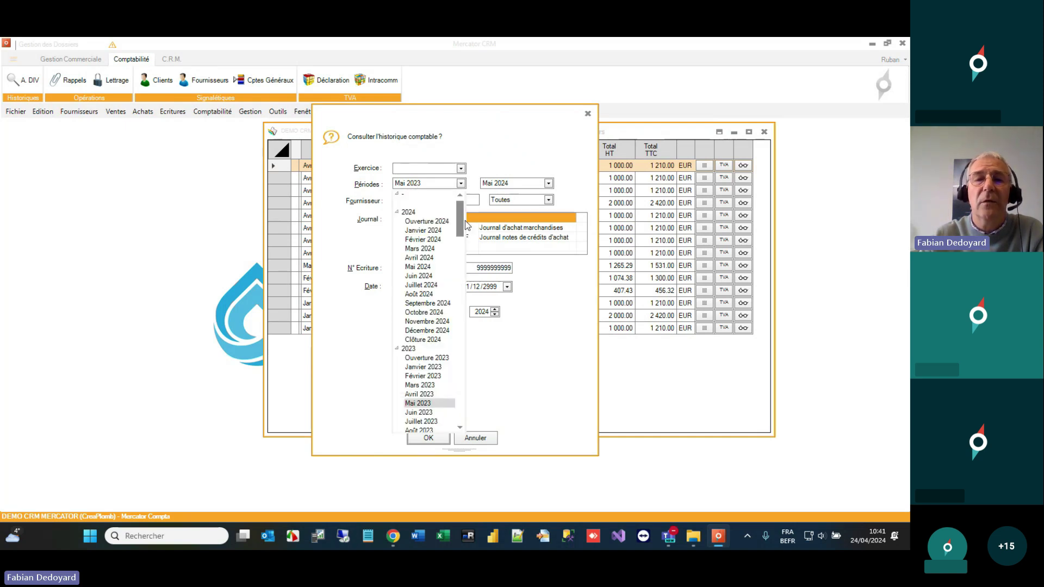
pyautogui.moveTo(466, 225); pyautogui.dragTo(473, 414)
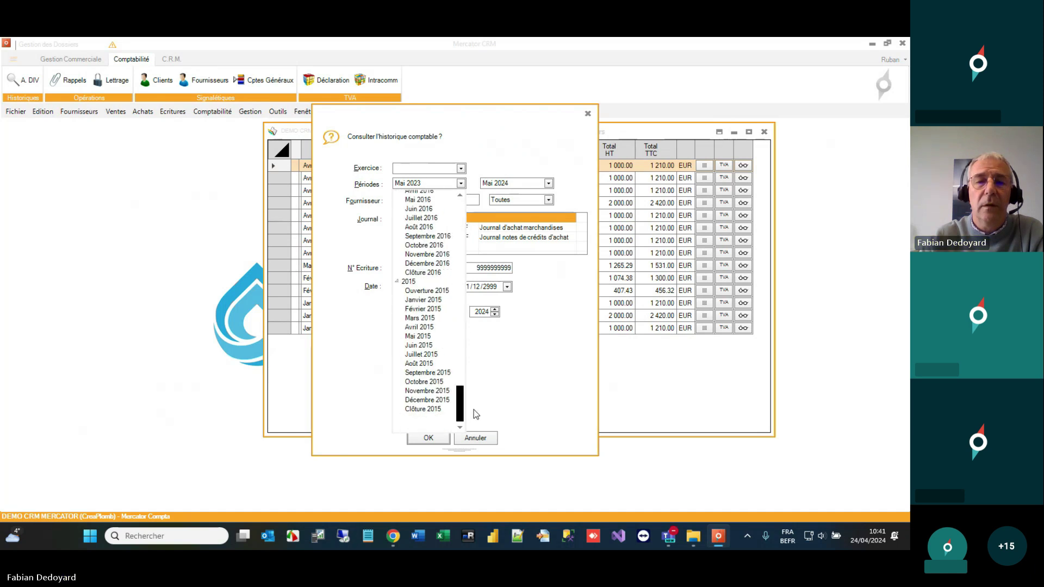
pyautogui.click(435, 383)
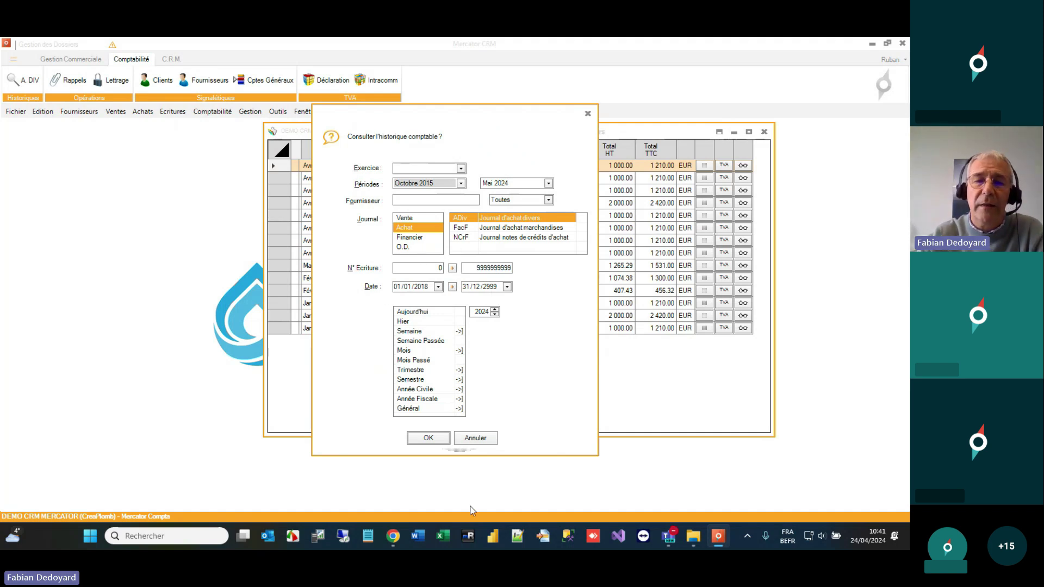
pyautogui.click(476, 438)
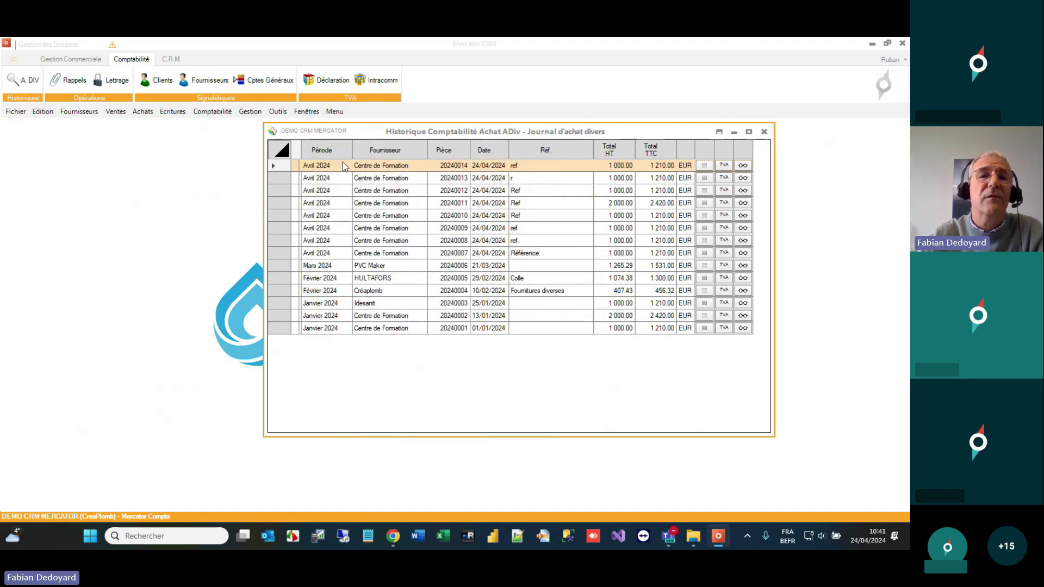
# - Open the program options and search for "historique" in Libellé et Commentaire
pyautogui.click(277, 119)
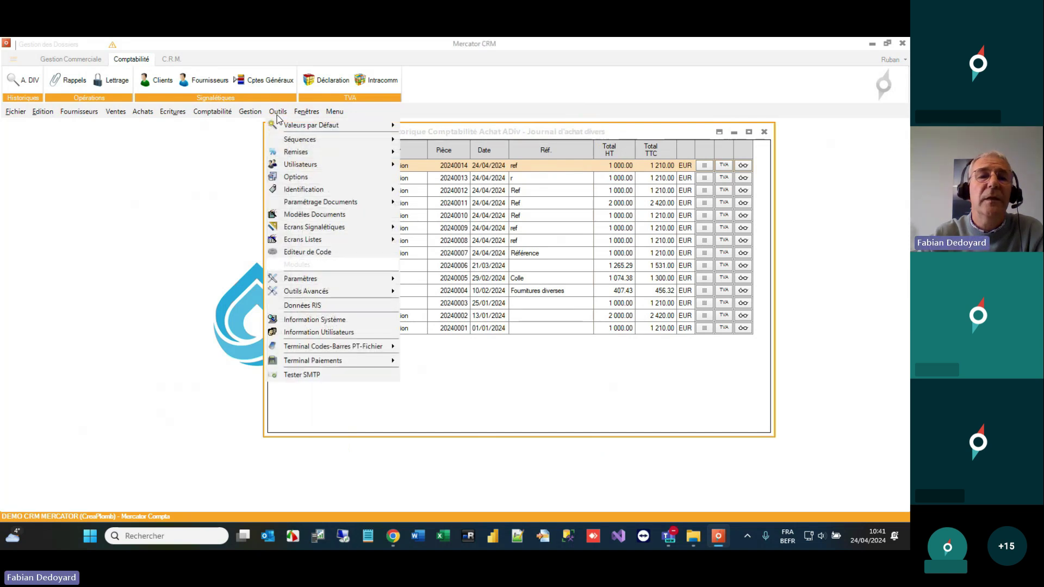
pyautogui.click(296, 178)
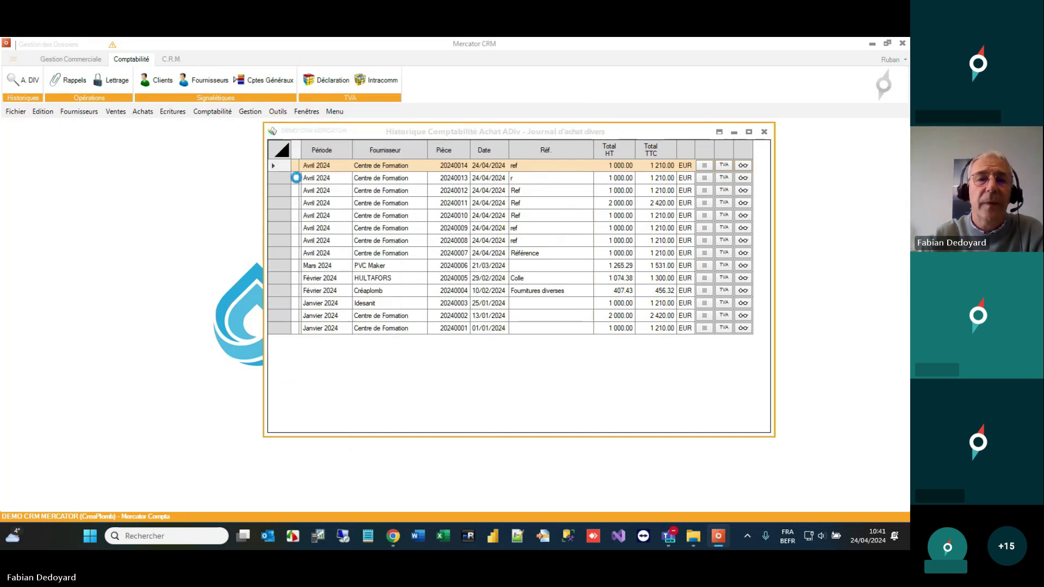
pyautogui.click(354, 387)
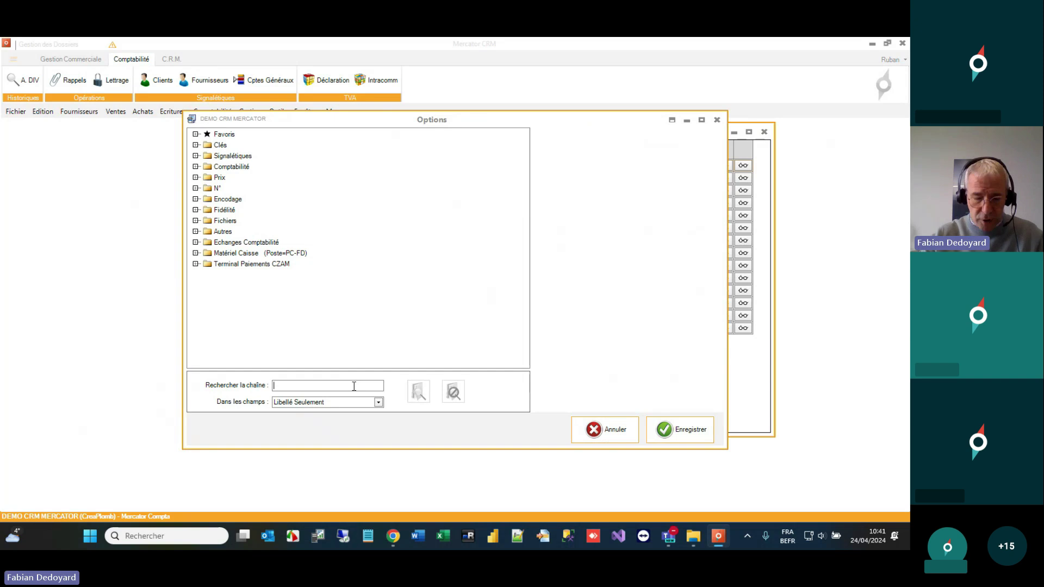
pyautogui.write('historique')
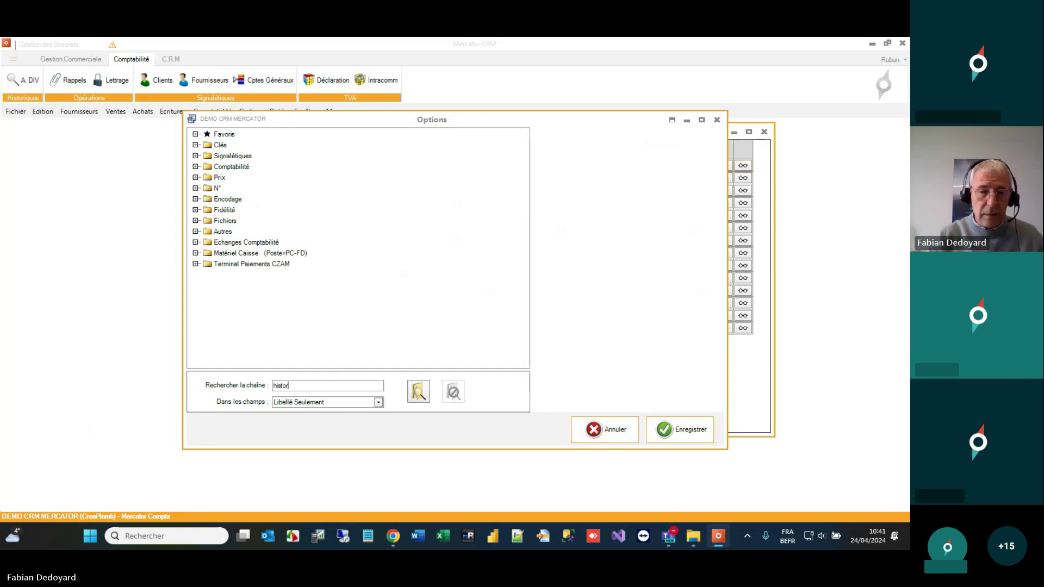
pyautogui.click(351, 409)
pyautogui.click(335, 429)
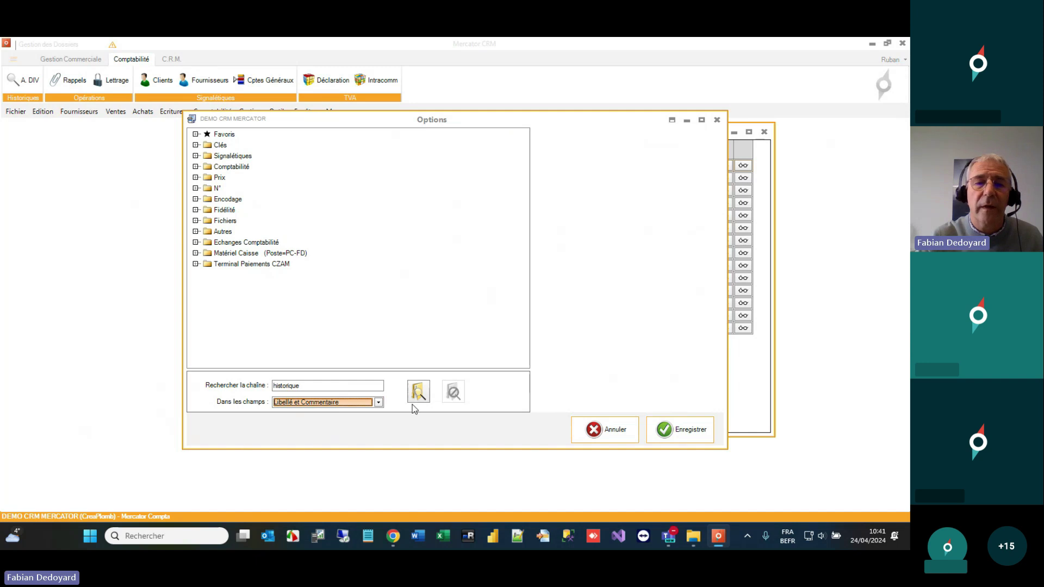
pyautogui.click(416, 394)
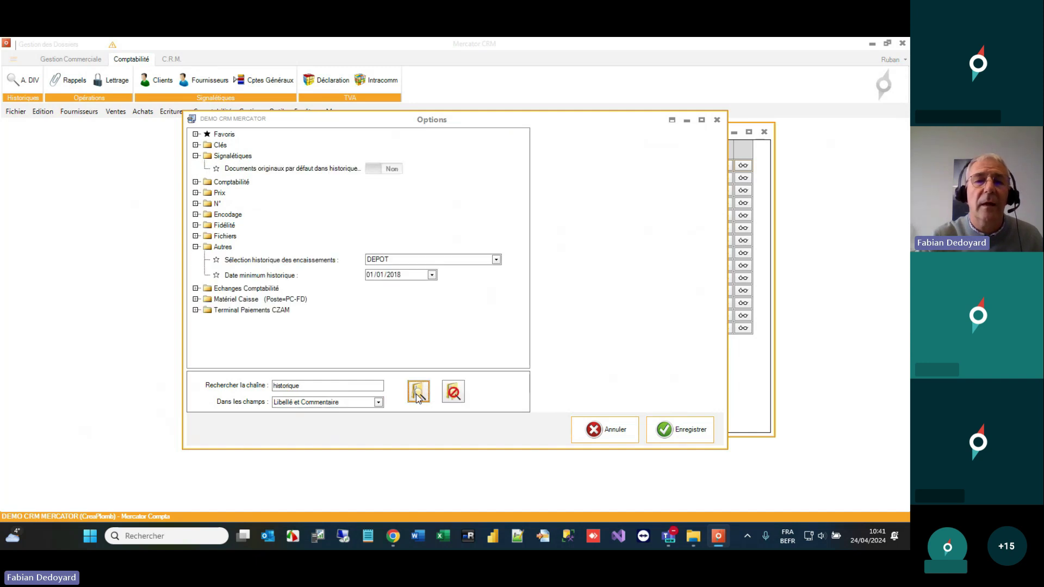
# - Set the Date minimum historique option to 01/01/2022 and save the options
pyautogui.click(267, 277)
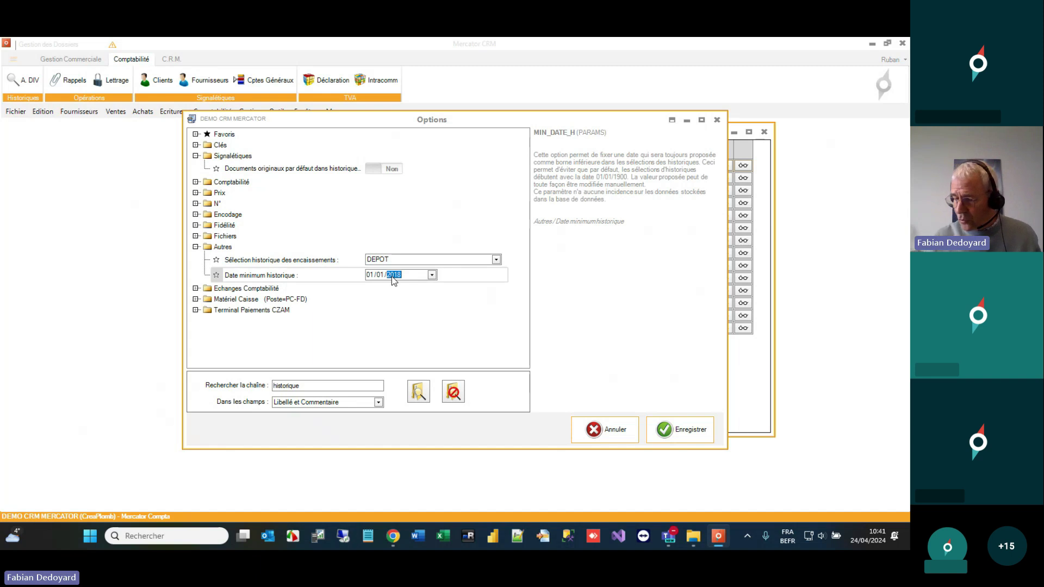
pyautogui.write('2022')
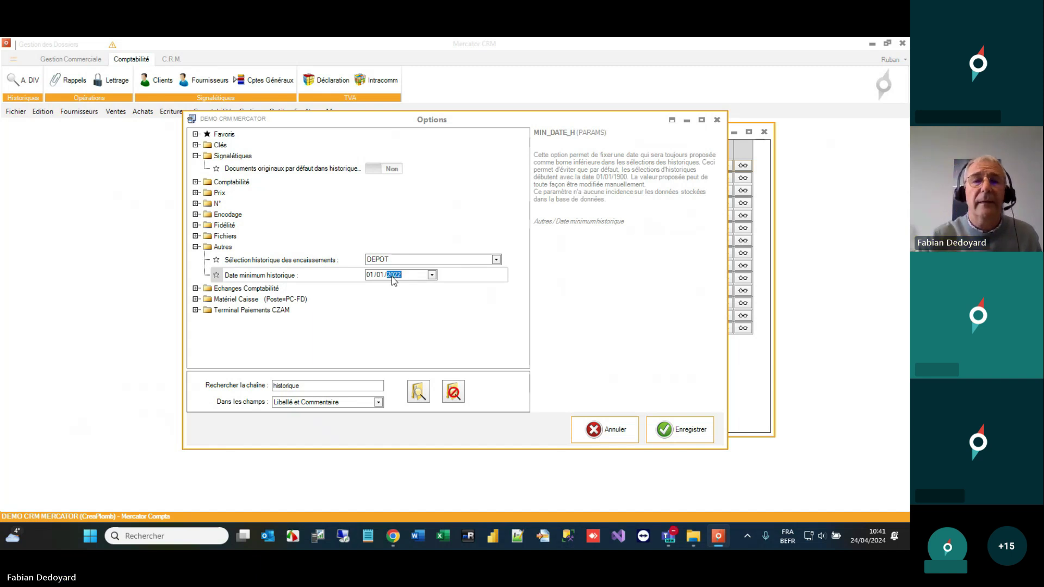
pyautogui.click(680, 429)
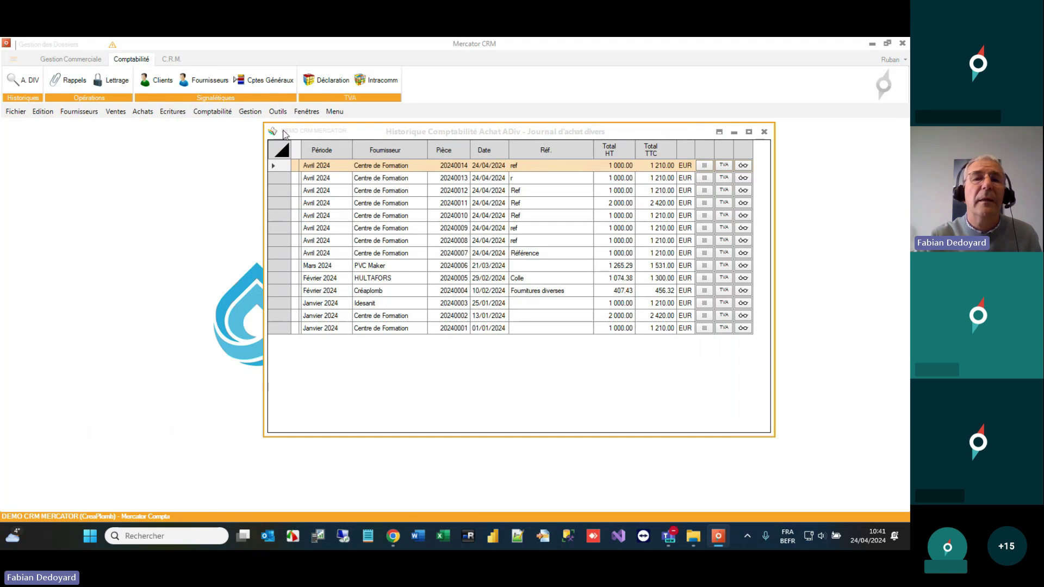
# - Reopen the accounting history selection to check its proposed start date, and close it without running it
pyautogui.click(307, 112)
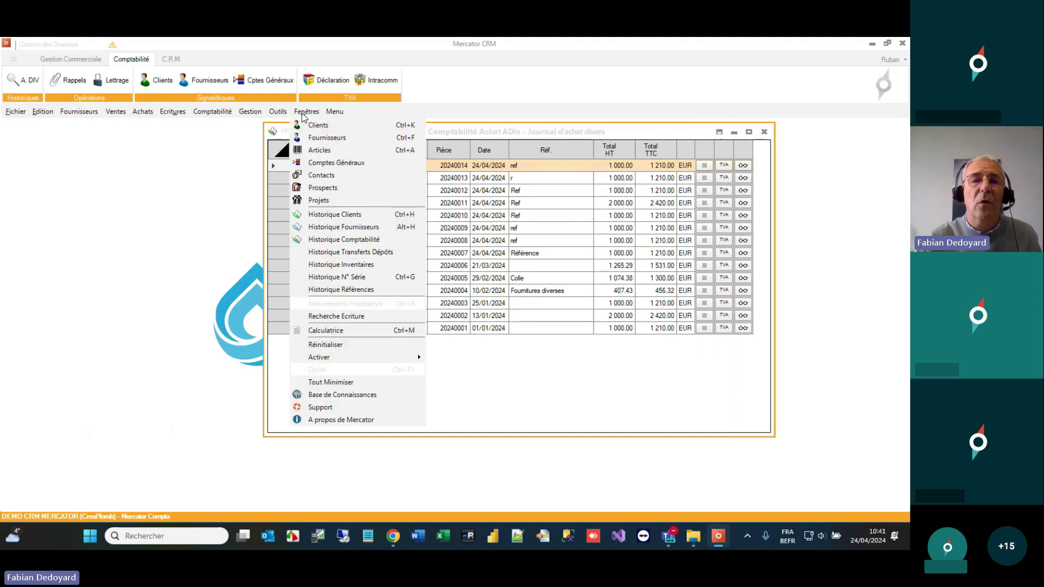
pyautogui.click(376, 239)
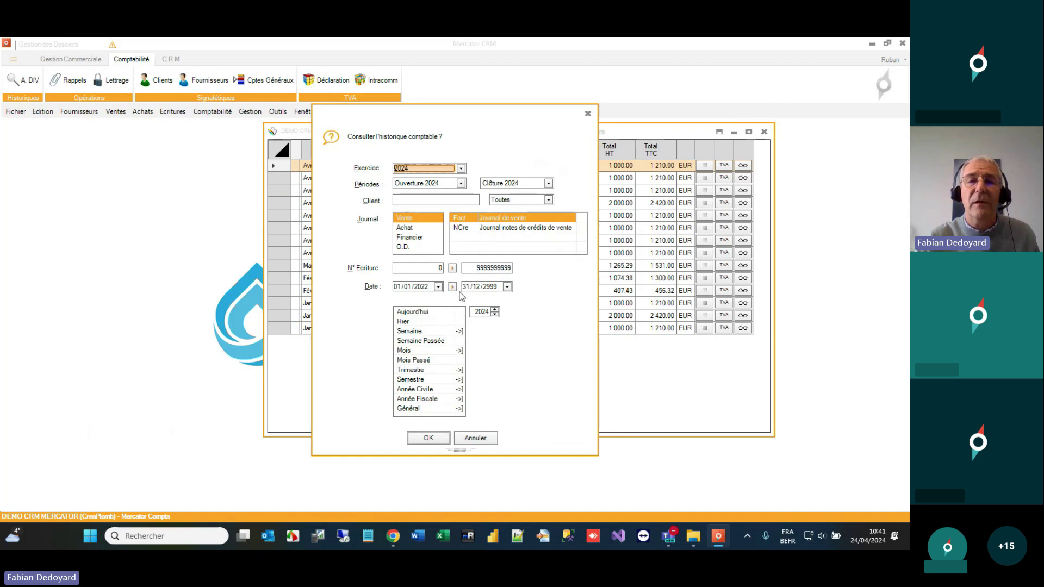
pyautogui.doubleClick(424, 287)
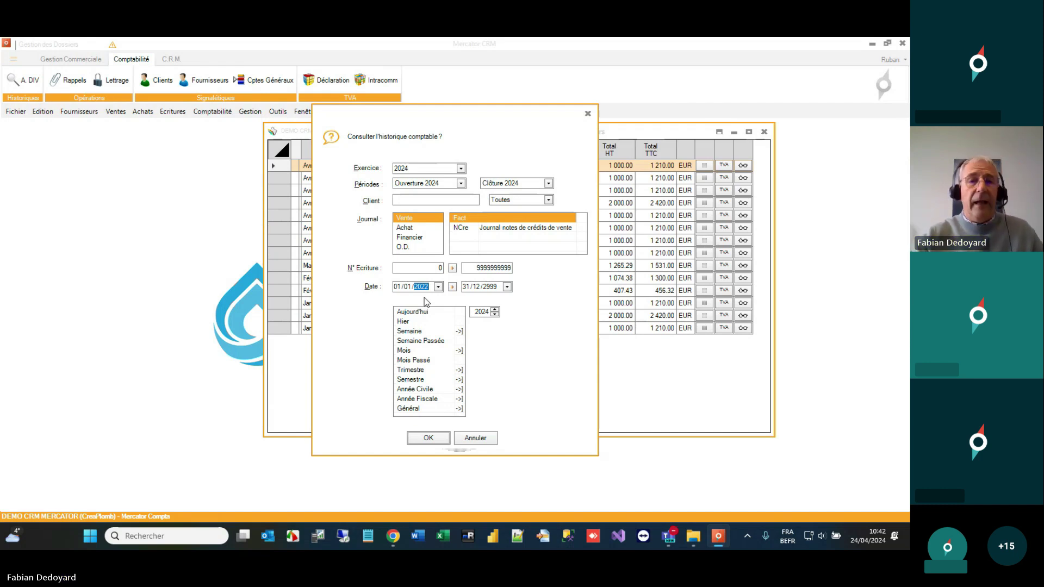
pyautogui.click(478, 439)
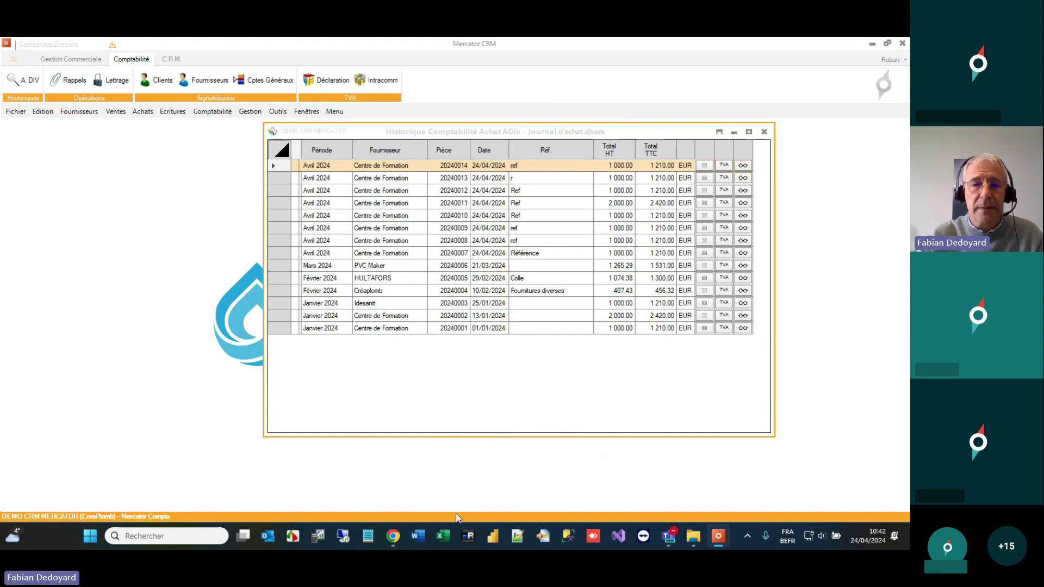
# - Switch to Chrome, skim the manual on la rapidité de l'encodage dans Mercator Comptabilité and return to the manuals page
pyautogui.click(396, 537)
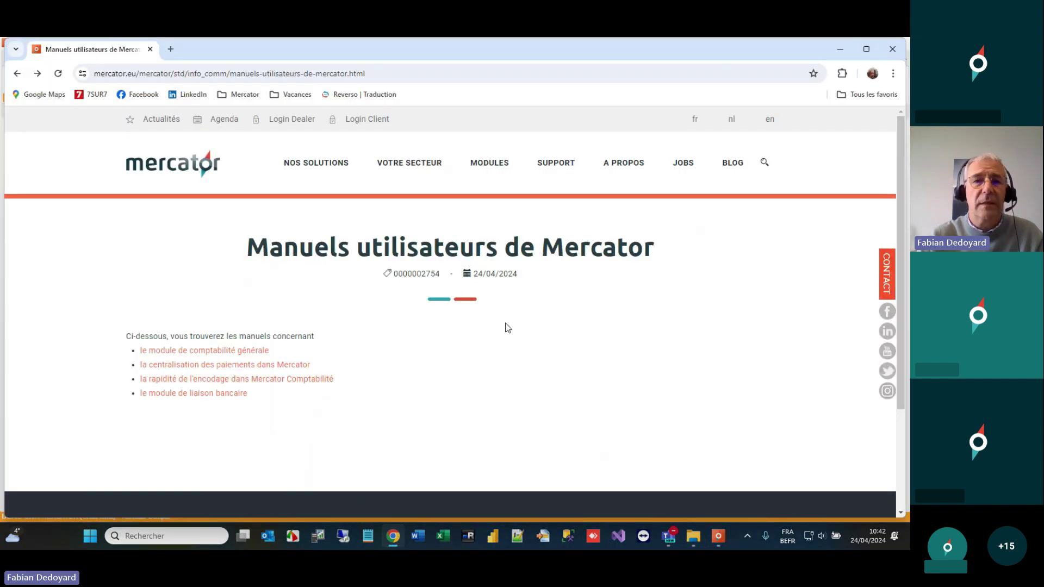
pyautogui.moveTo(546, 168)
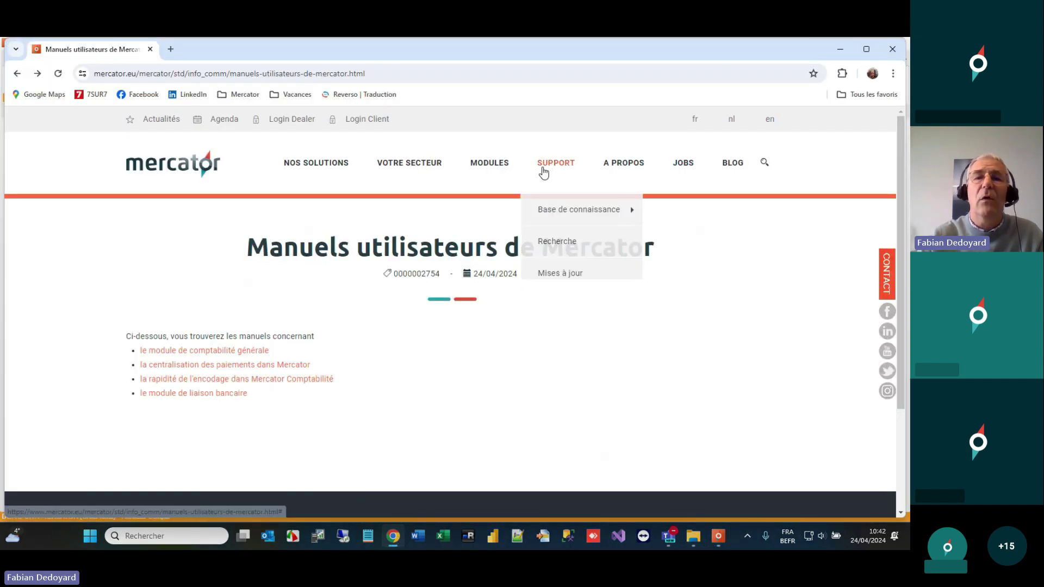
pyautogui.moveTo(584, 213)
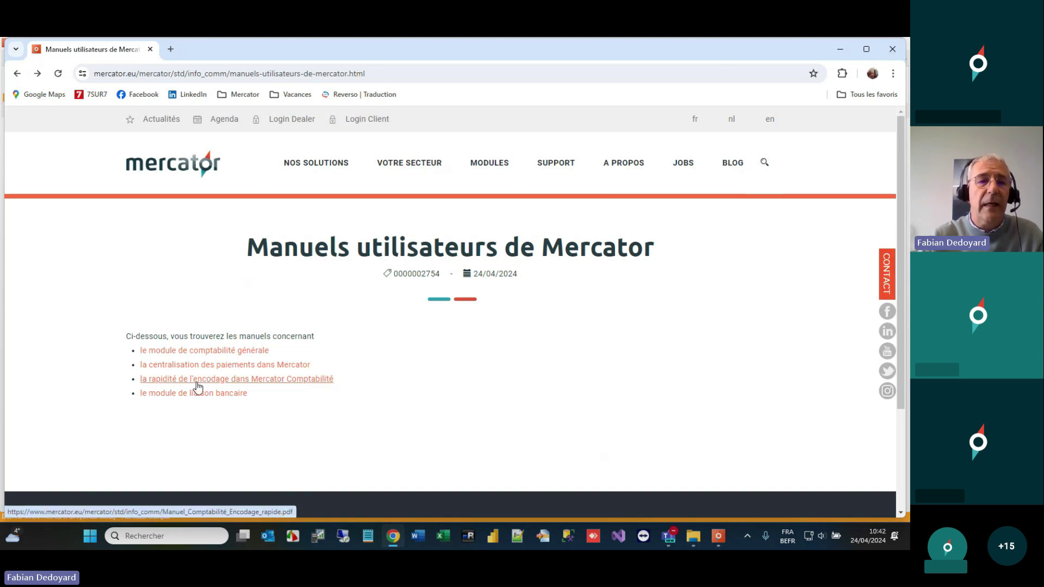
pyautogui.click(270, 385)
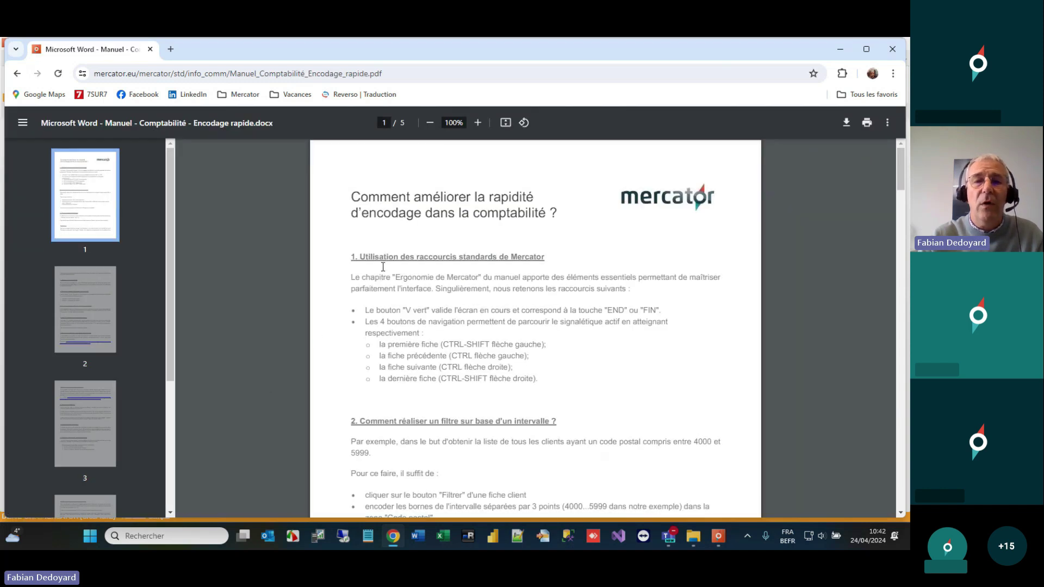
pyautogui.scroll(-15, 384, 267)
pyautogui.scroll(15, 384, 267)
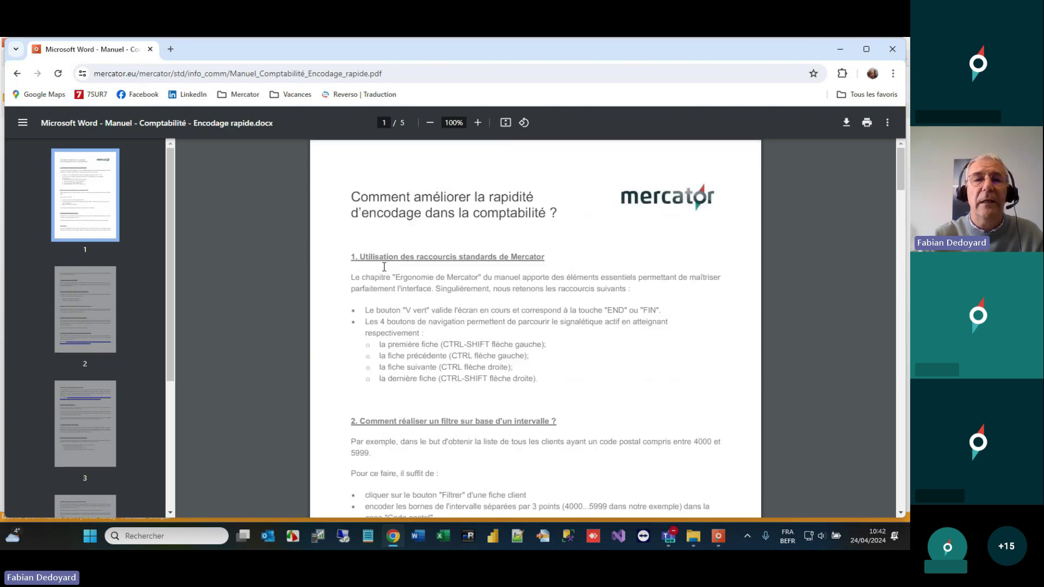
pyautogui.click(18, 74)
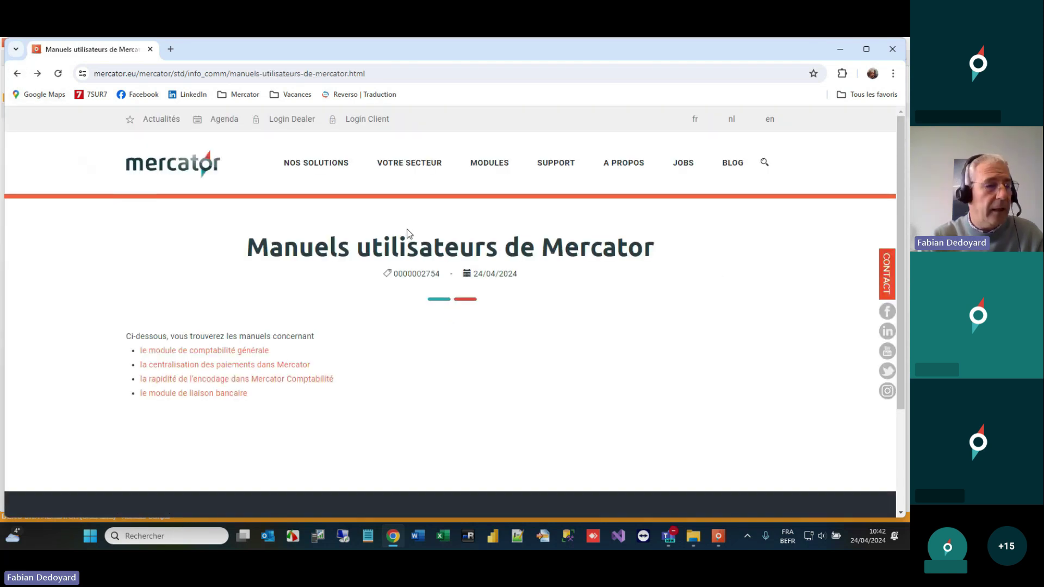